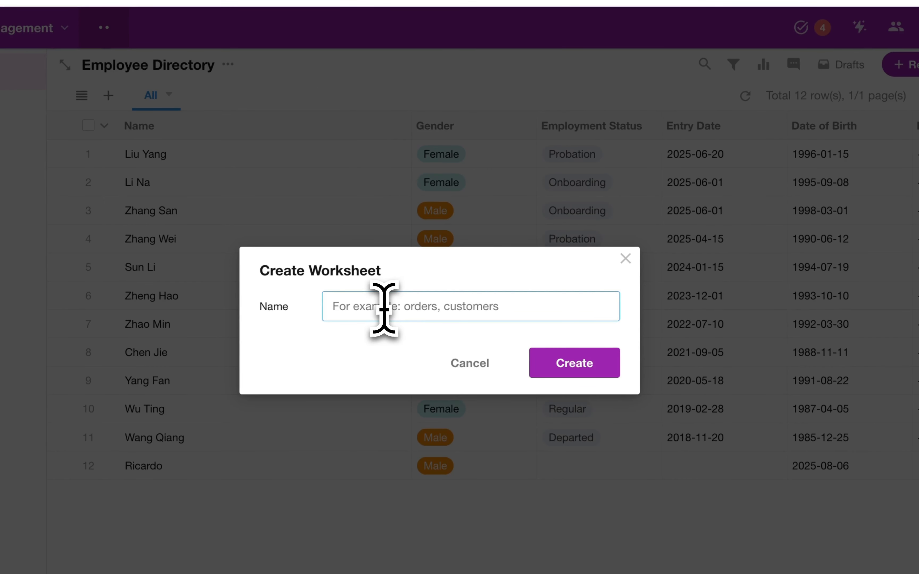
# Create the new worksheet with the name Department.
pyautogui.write('De')
pyautogui.press('shift')
pyautogui.write('p')
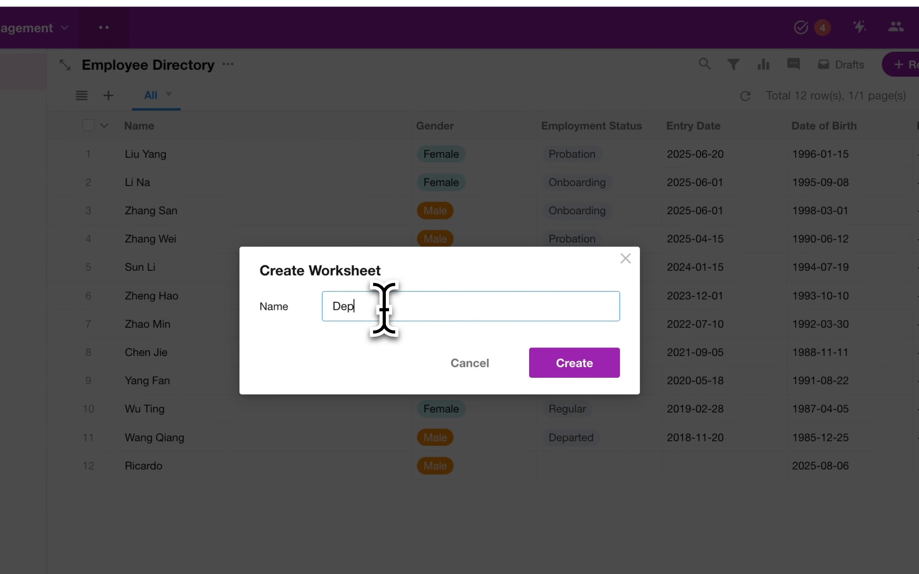
pyautogui.write('artment')
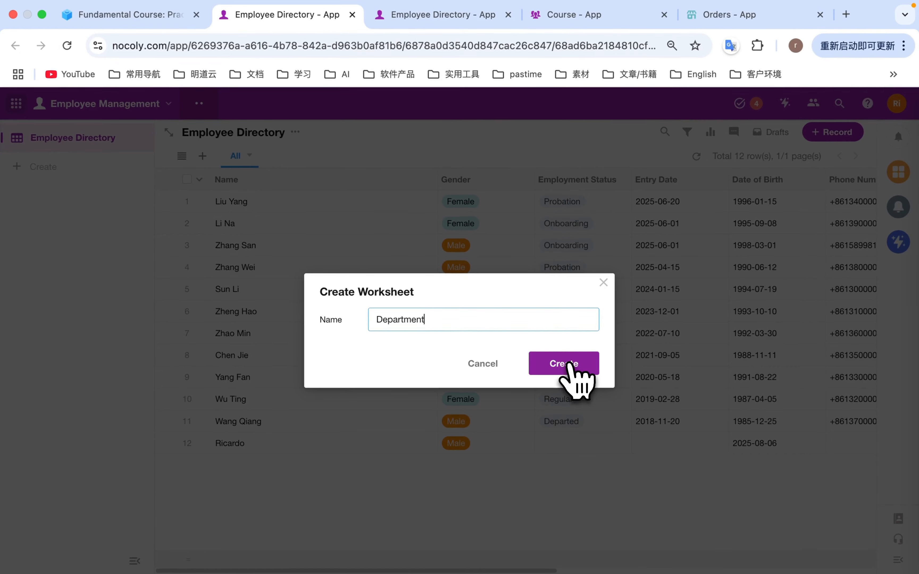
pyautogui.click(574, 363)
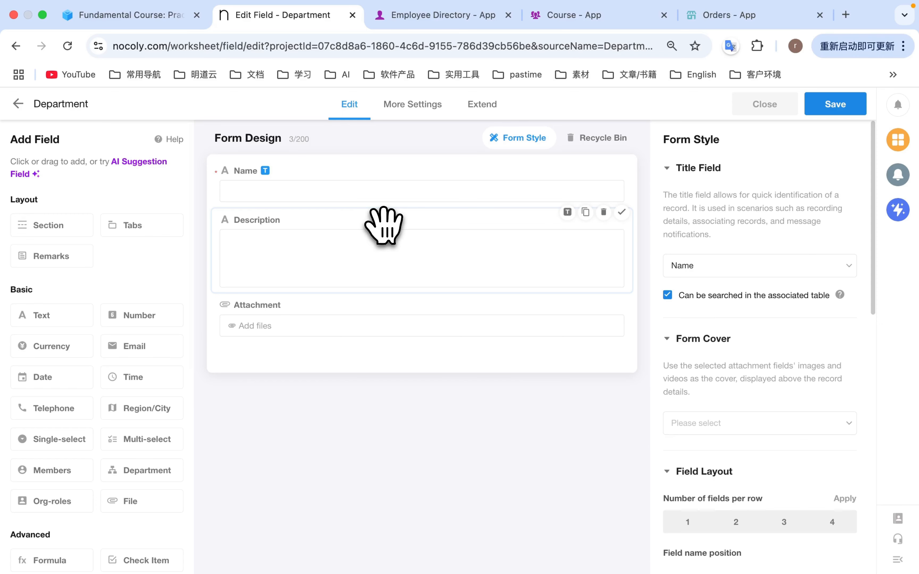
# Rename the Name field of the Department form to Department Name.
pyautogui.click(392, 192)
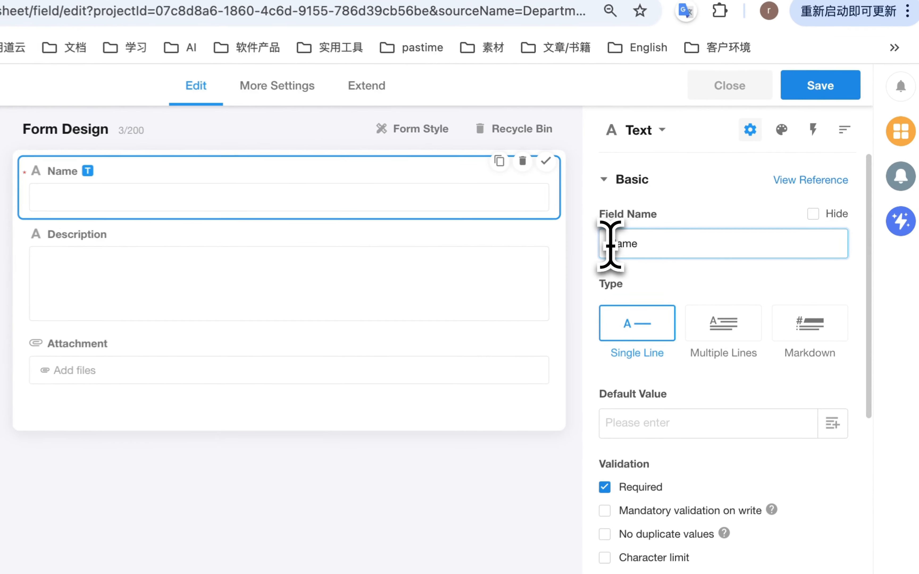
pyautogui.click(673, 227)
pyautogui.write('D')
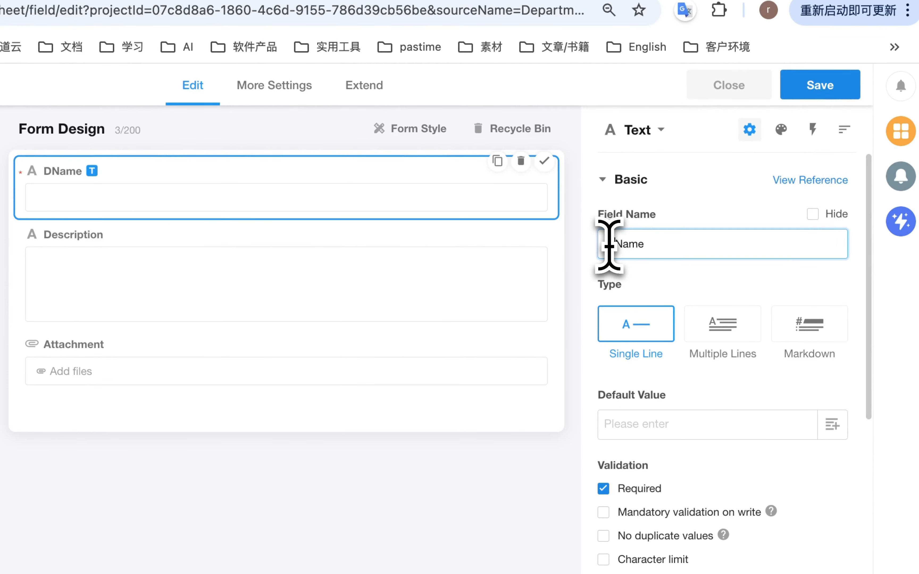
pyautogui.write('epartment')
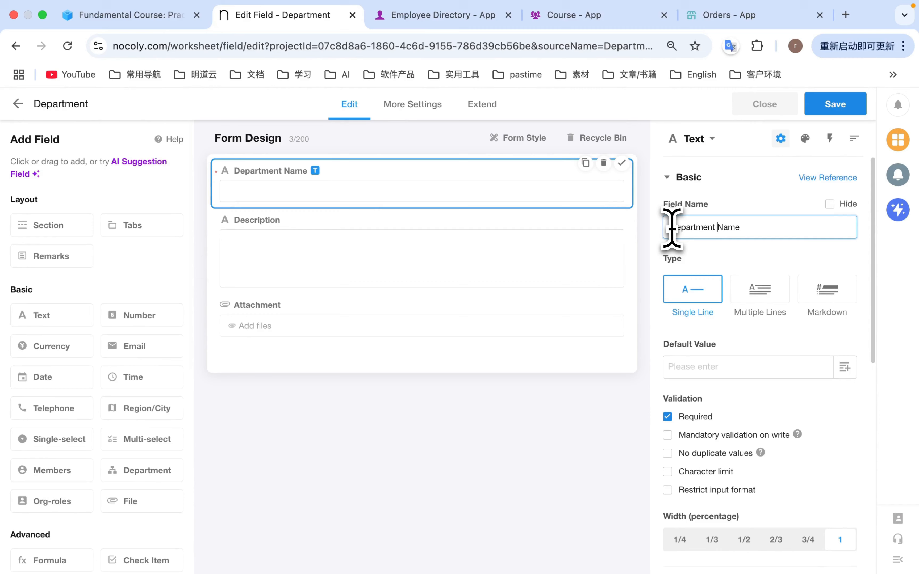
# Add a Members field named Department Manager beside Department Name, and save and close the form design.
pyautogui.scroll(-3, 72, 368)
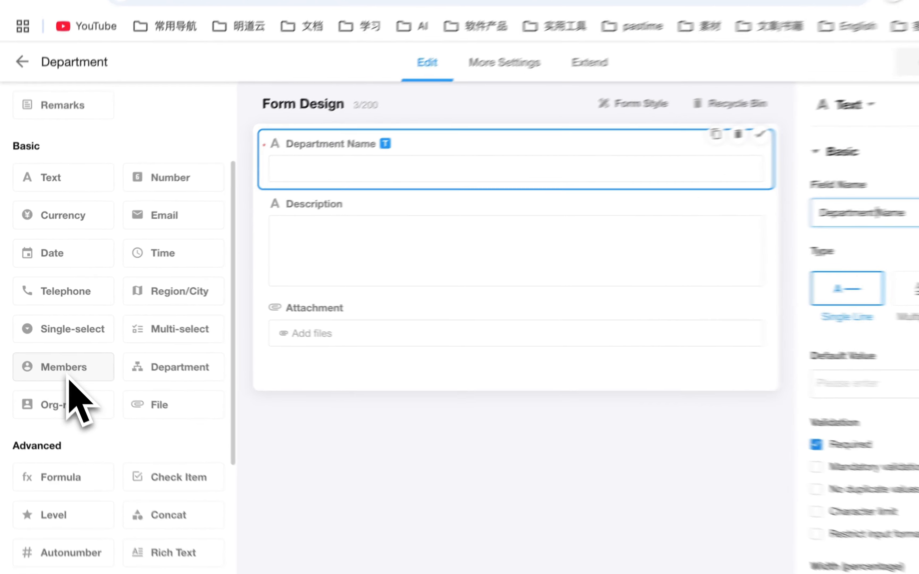
pyautogui.moveTo(68, 374); pyautogui.dragTo(718, 159)
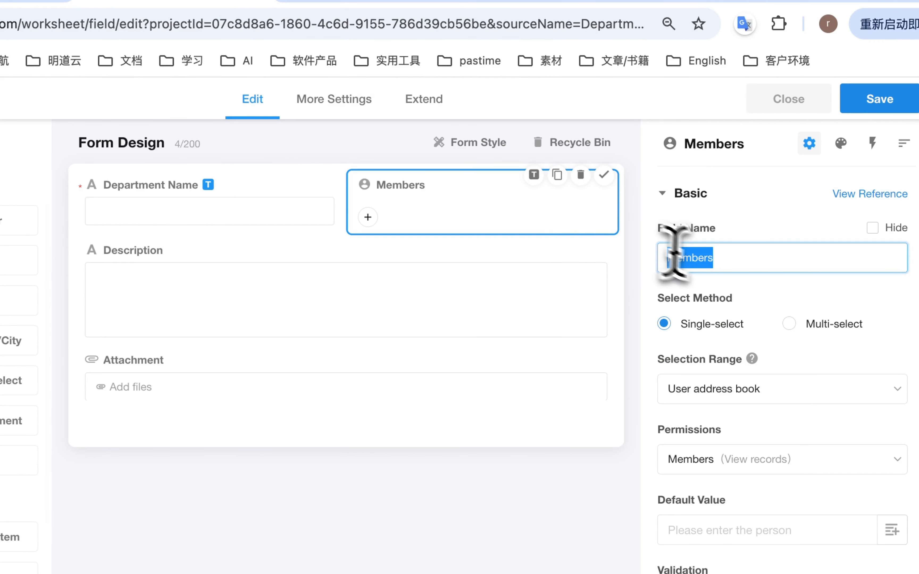
pyautogui.write('Mem')
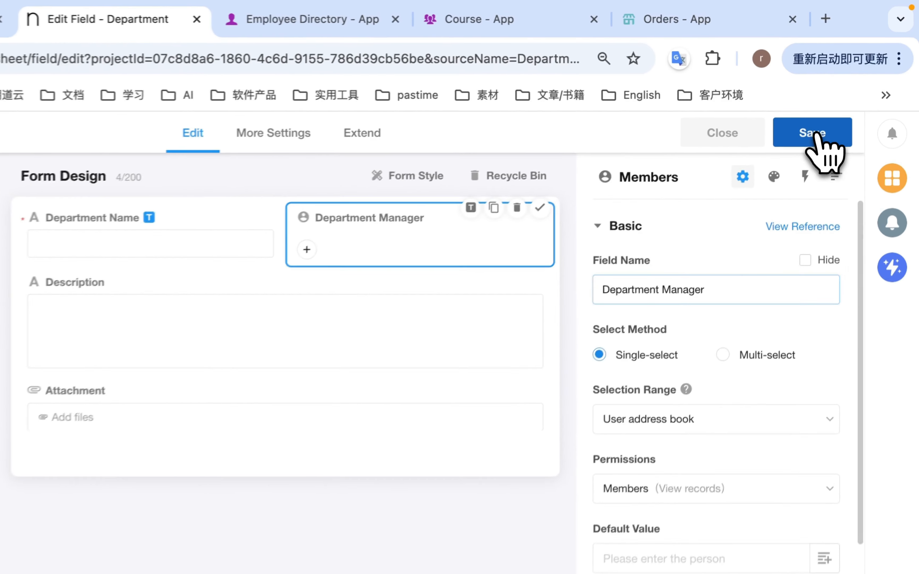
pyautogui.click(835, 106)
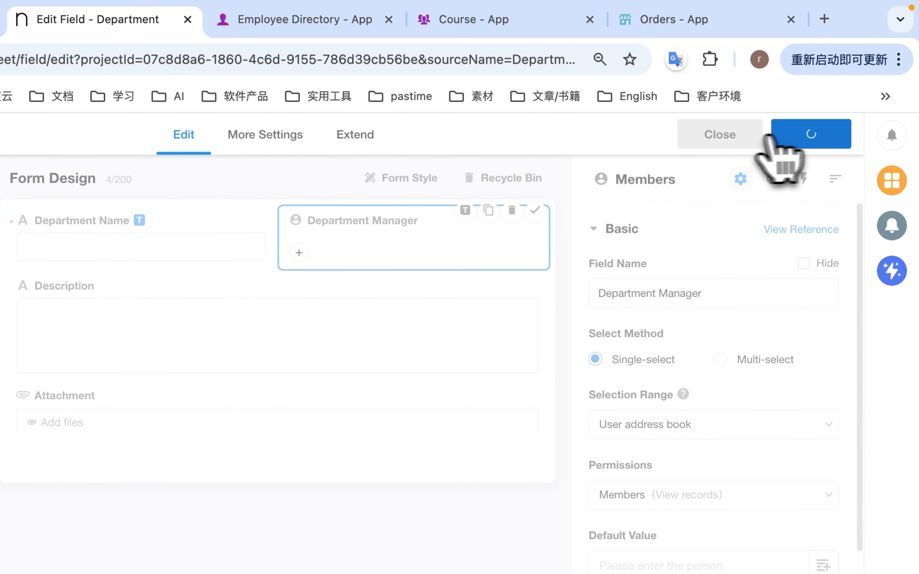
pyautogui.click(730, 136)
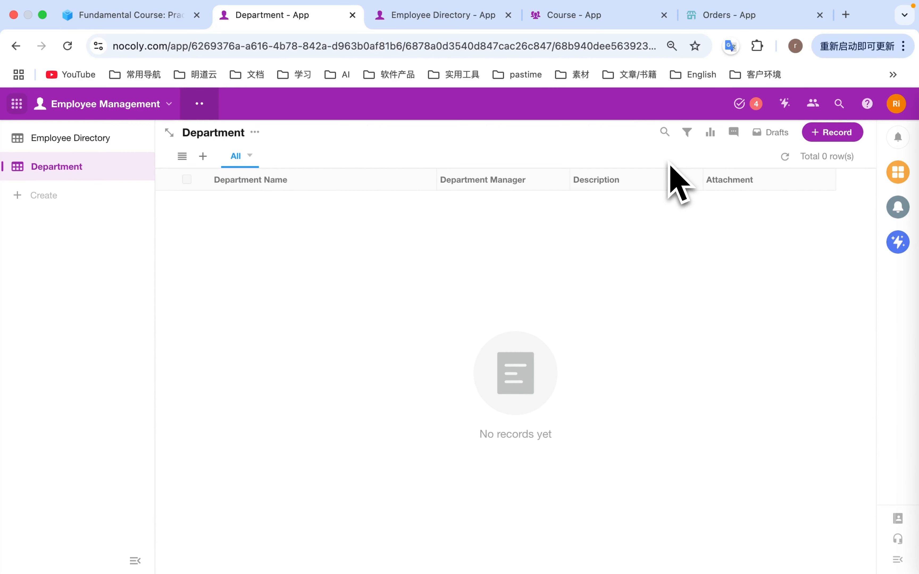
# Create a Department record named Sales with a department manager assigned, and submit it to continue with another record.
pyautogui.click(833, 134)
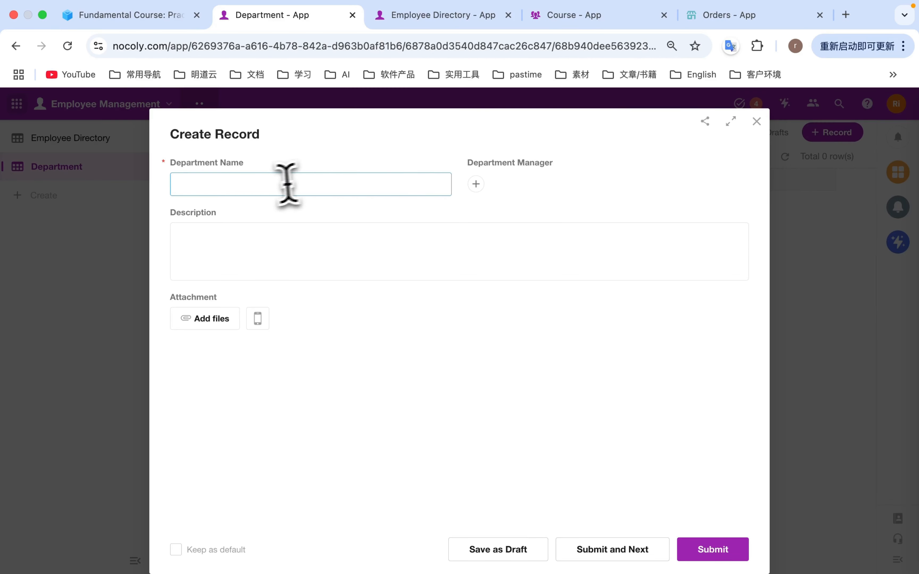
pyautogui.write('Sales')
pyautogui.click(476, 184)
pyautogui.click(492, 246)
pyautogui.click(623, 549)
# Create an R&D department record with a manager, keep its values as defaults, and submit it to continue with another.
pyautogui.write('R')
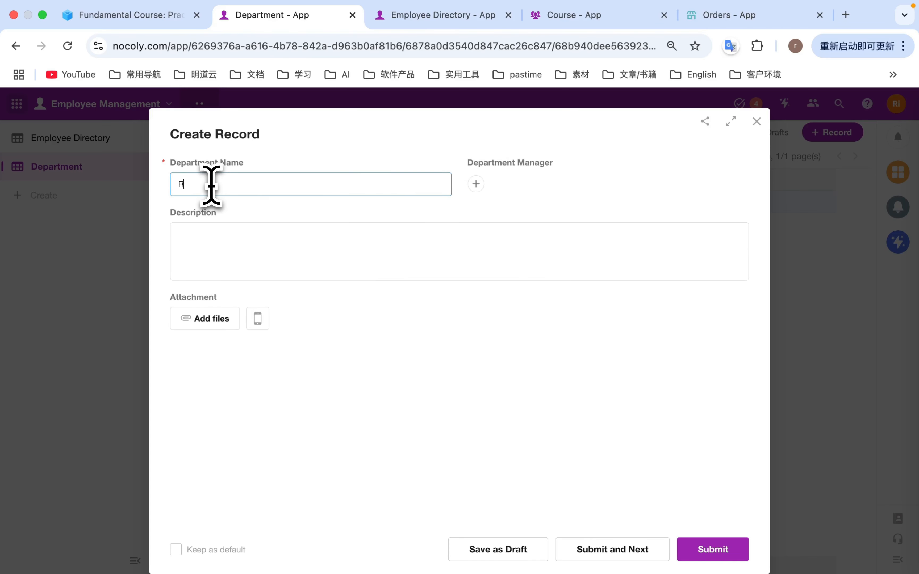
pyautogui.write('&D')
pyautogui.click(475, 184)
pyautogui.click(492, 246)
pyautogui.click(176, 550)
pyautogui.click(612, 549)
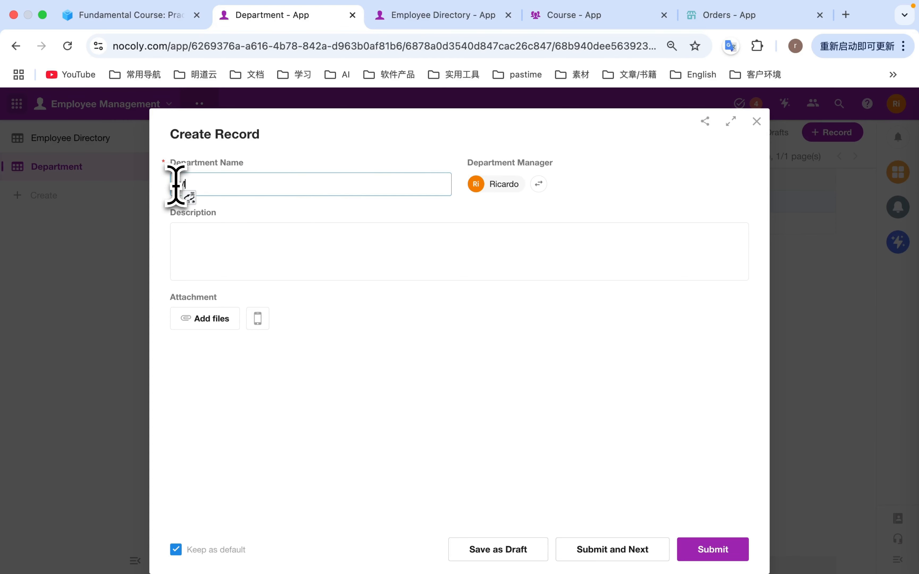
# Add department records named Marketing, Operations and Human Resource with the retained manager, and finish record entry.
pyautogui.write('keting')
pyautogui.click(612, 549)
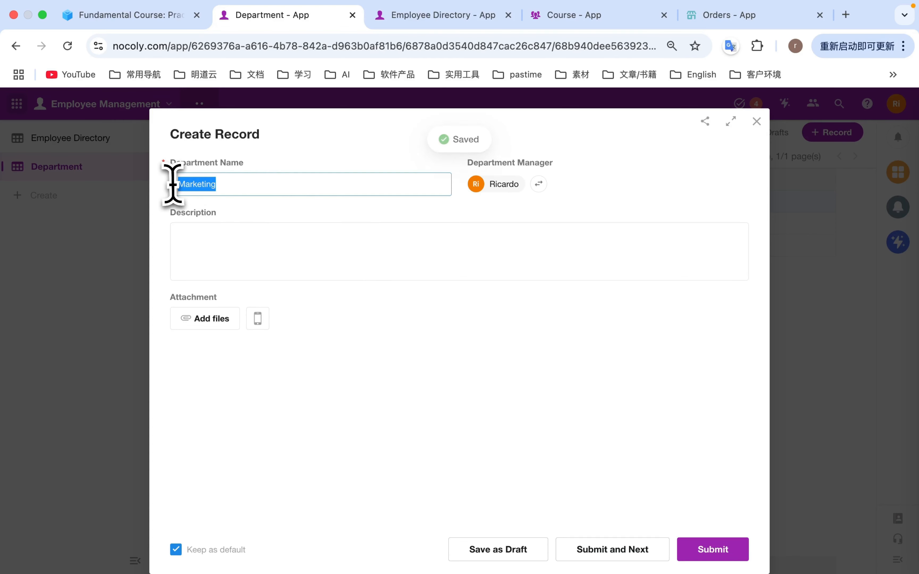
pyautogui.write('Operations')
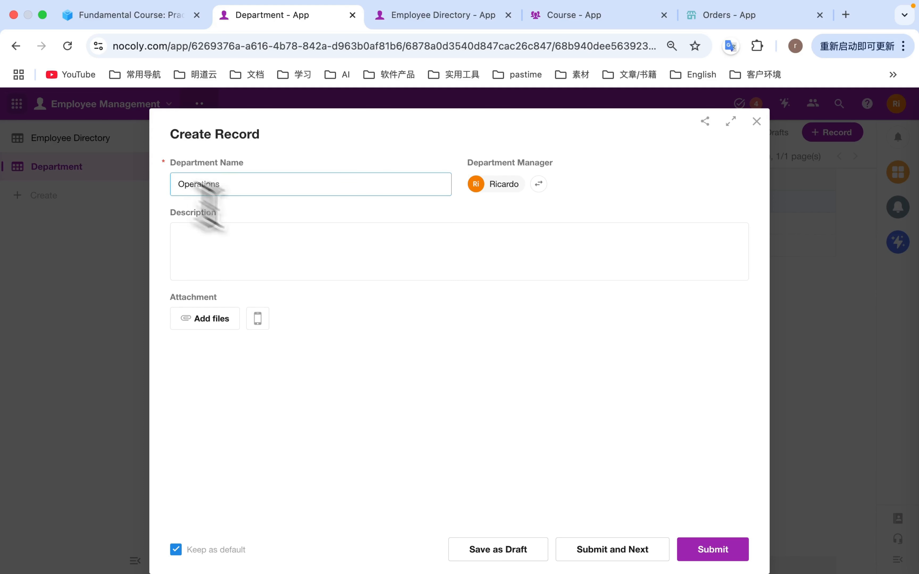
pyautogui.click(583, 547)
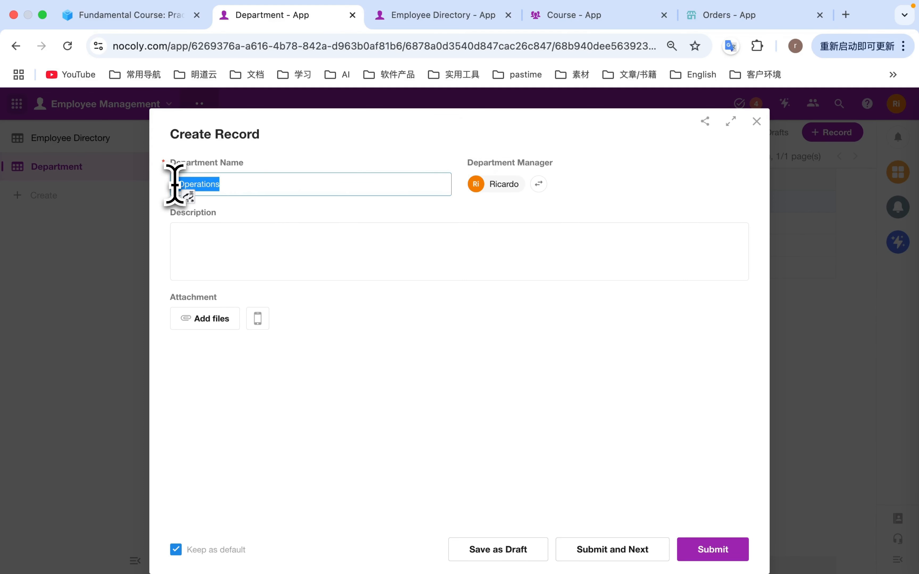
pyautogui.write('Human Resour')
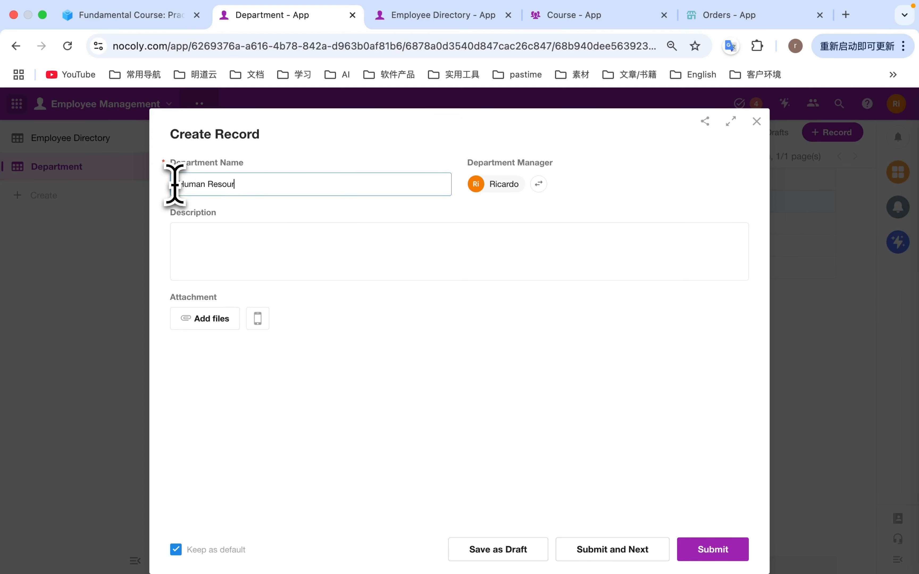
pyautogui.write('ce')
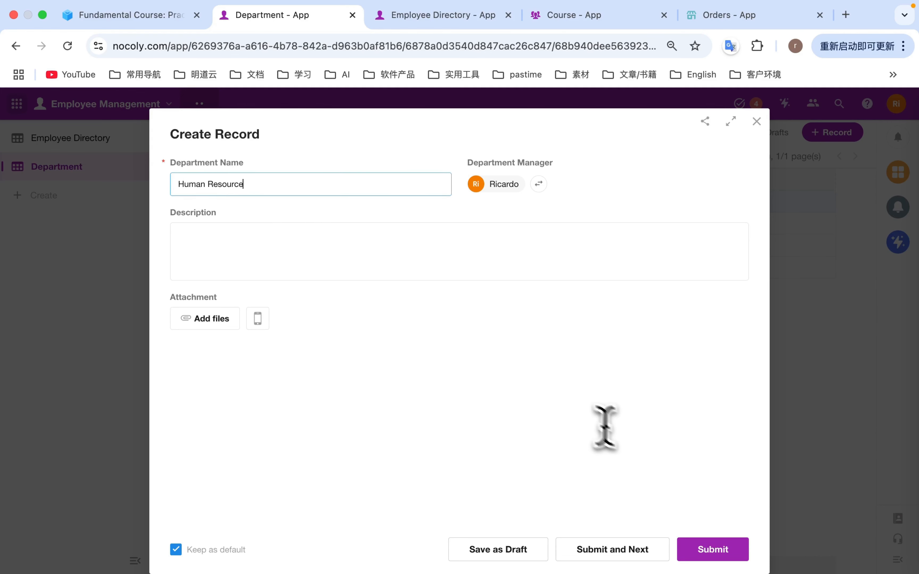
pyautogui.click(711, 547)
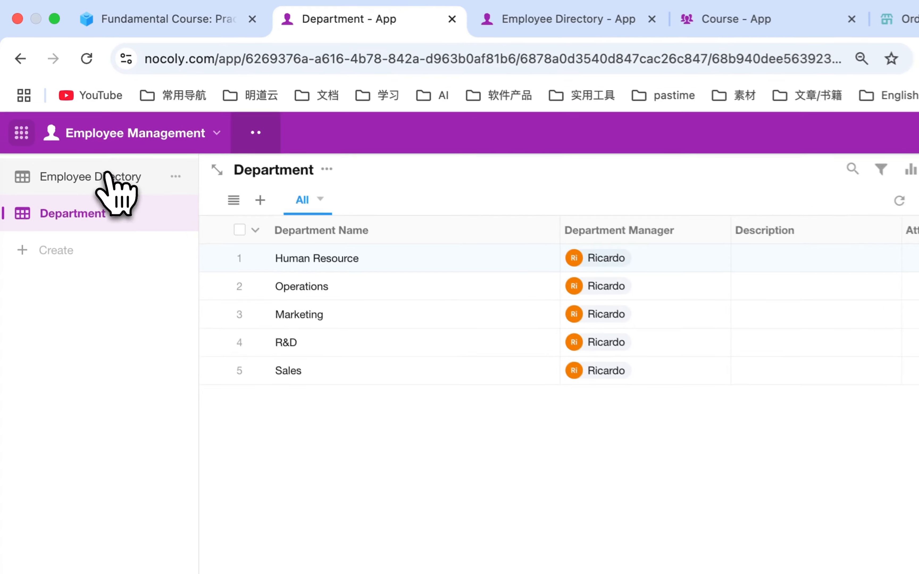
# Open the Employee Directory form for editing and add a Relationship field below Employee Photo.
pyautogui.click(107, 175)
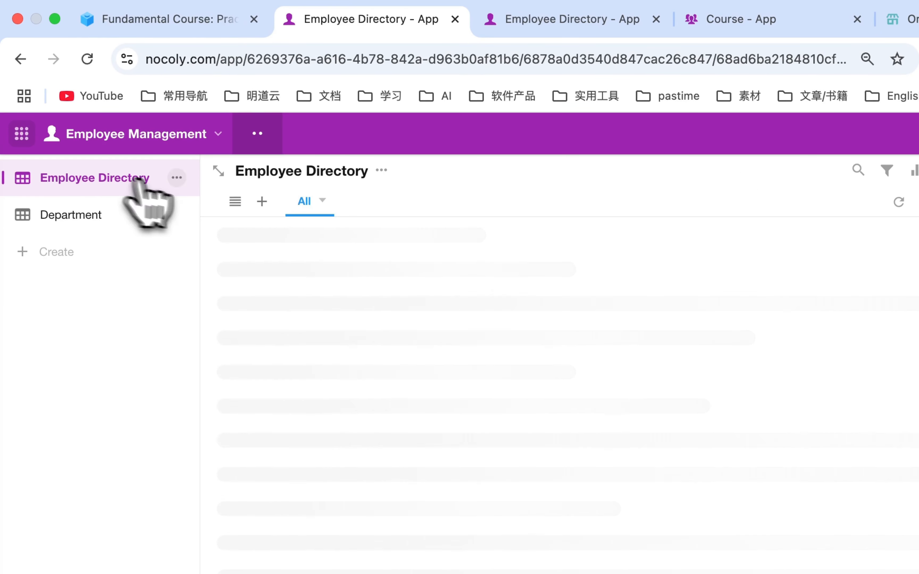
pyautogui.click(381, 171)
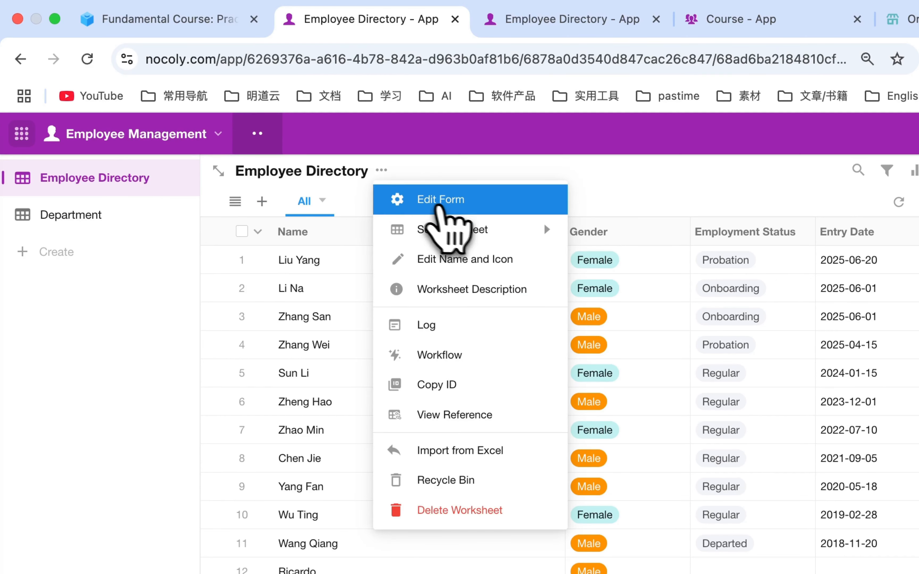
pyautogui.click(433, 198)
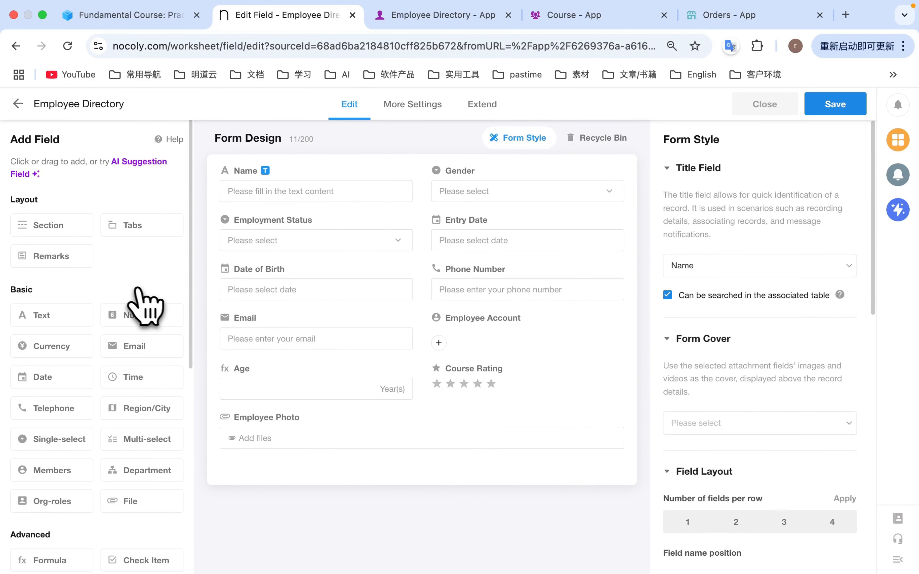
pyautogui.scroll(-10, 92, 304)
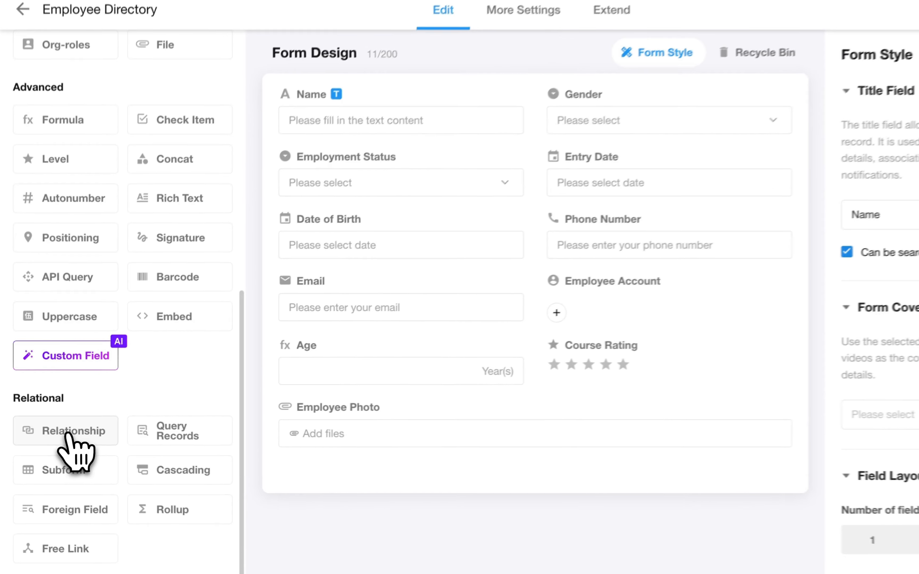
pyautogui.moveTo(63, 436); pyautogui.dragTo(297, 467)
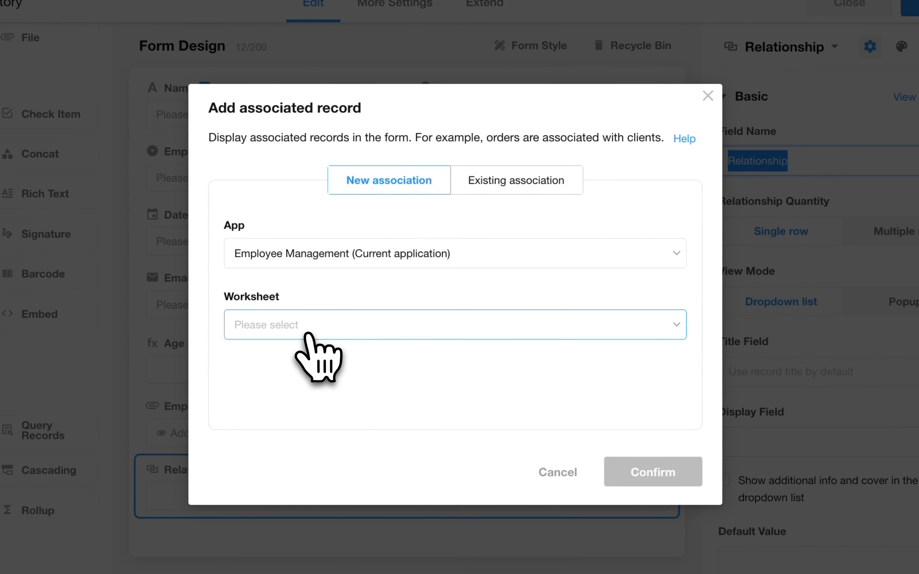
# Associate the new relationship field with the Department worksheet, and save and close the Employee Directory form.
pyautogui.click(311, 337)
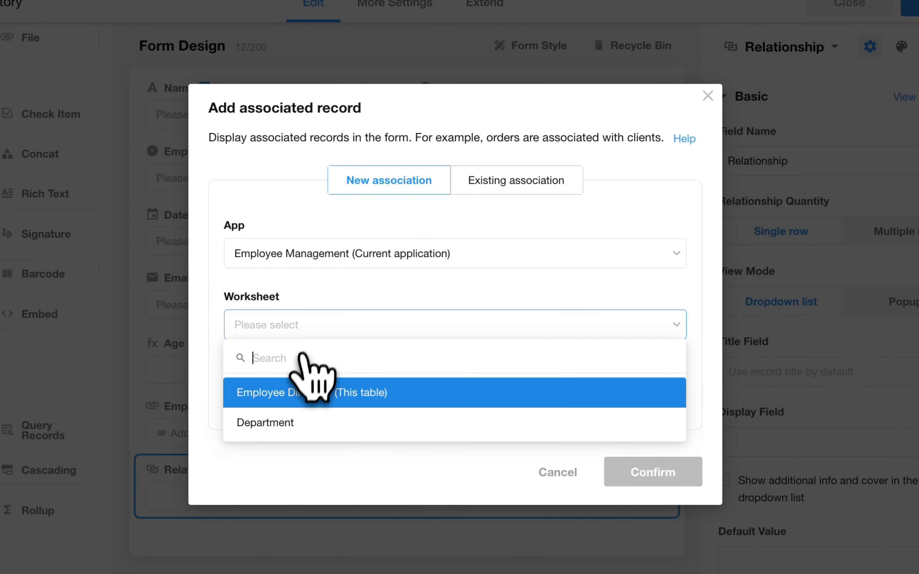
pyautogui.click(285, 421)
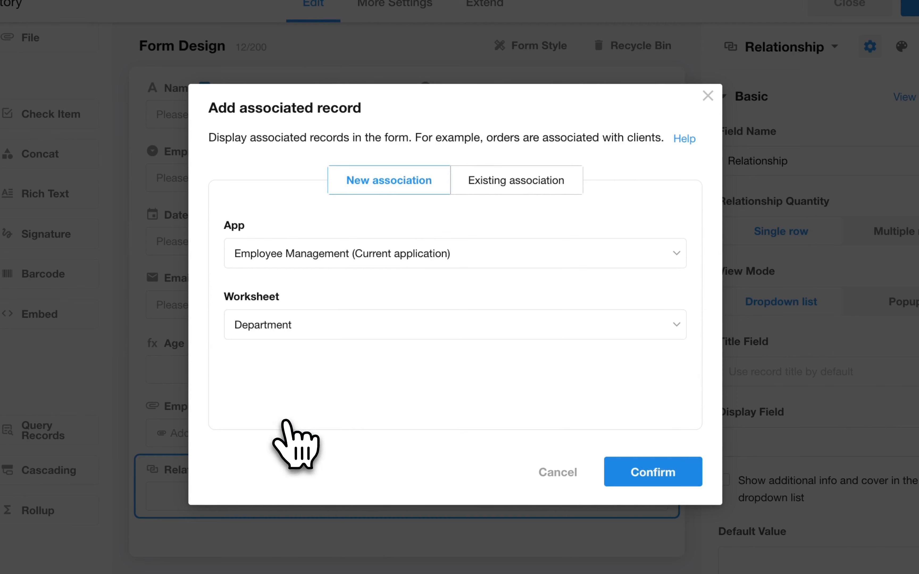
pyautogui.click(652, 479)
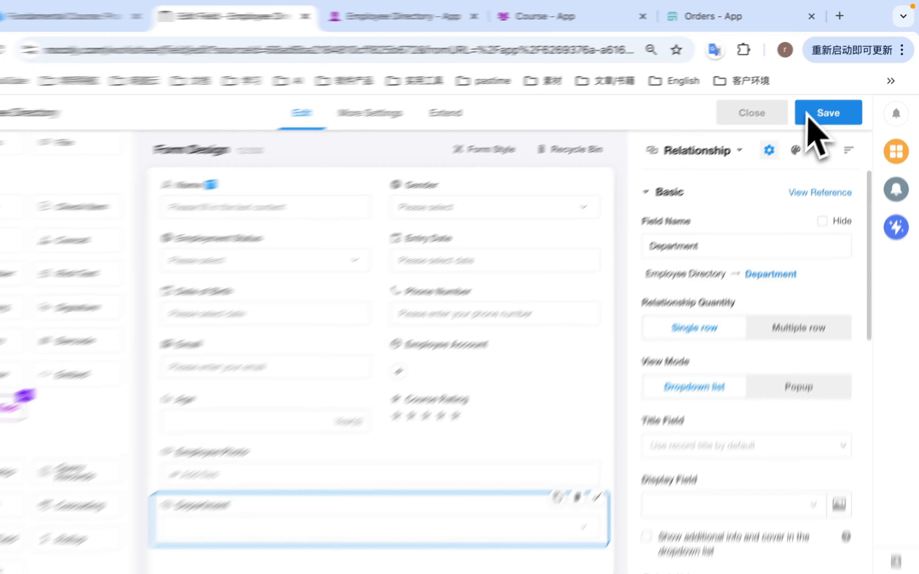
pyautogui.click(831, 102)
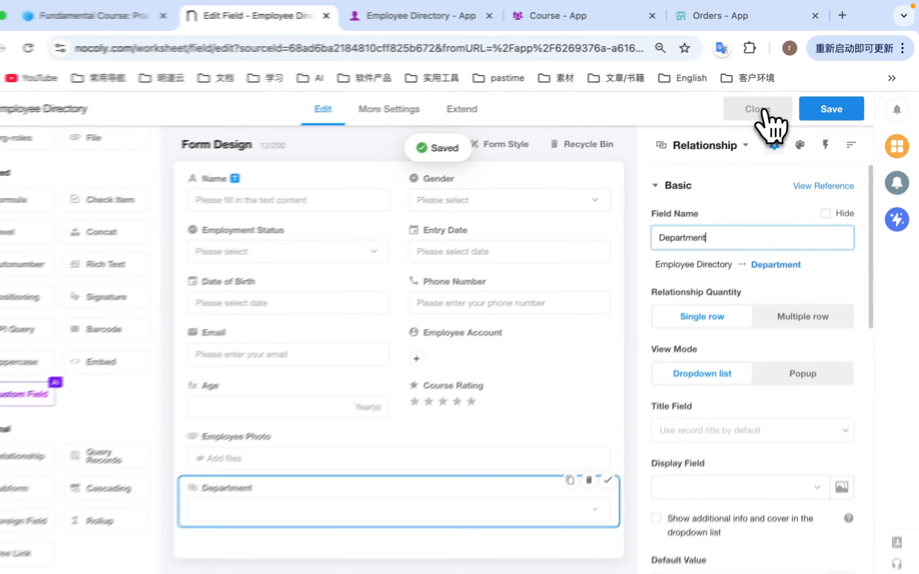
pyautogui.click(723, 135)
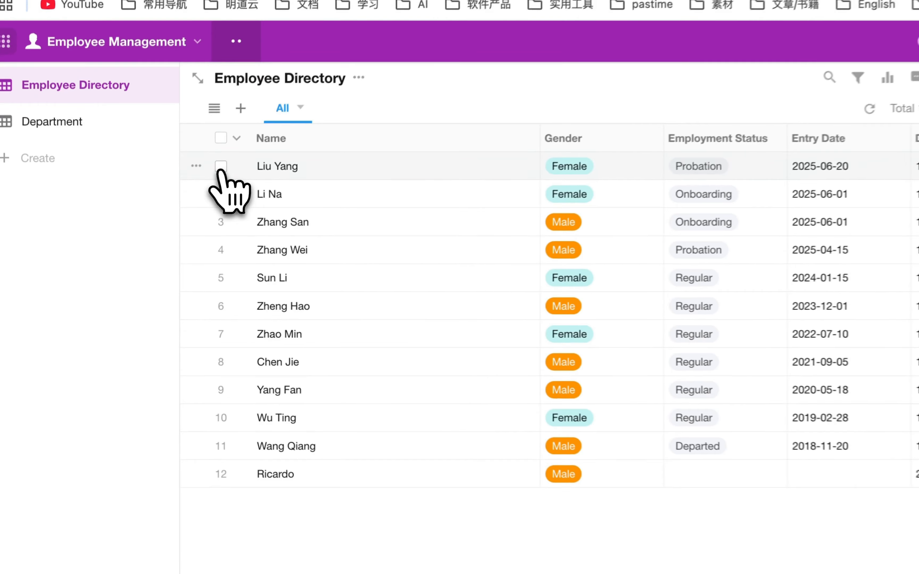
# Batch edit the first three employee records to set their Department to Sales, and clear the selection.
pyautogui.click(187, 202)
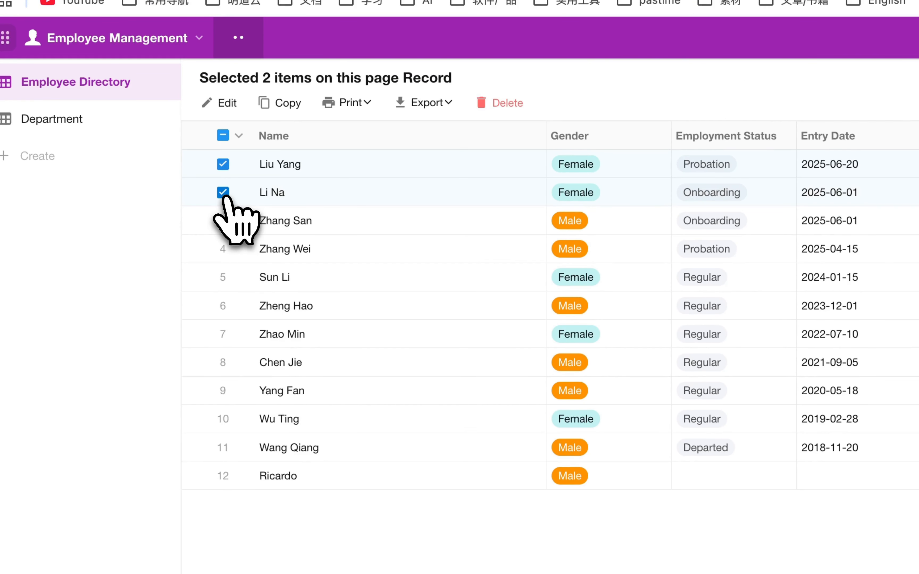
pyautogui.click(223, 221)
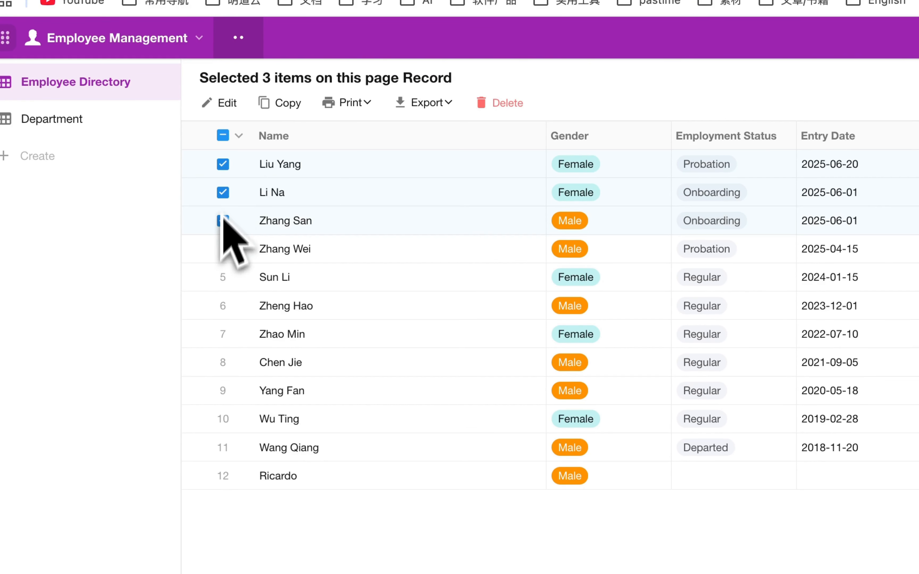
pyautogui.click(222, 103)
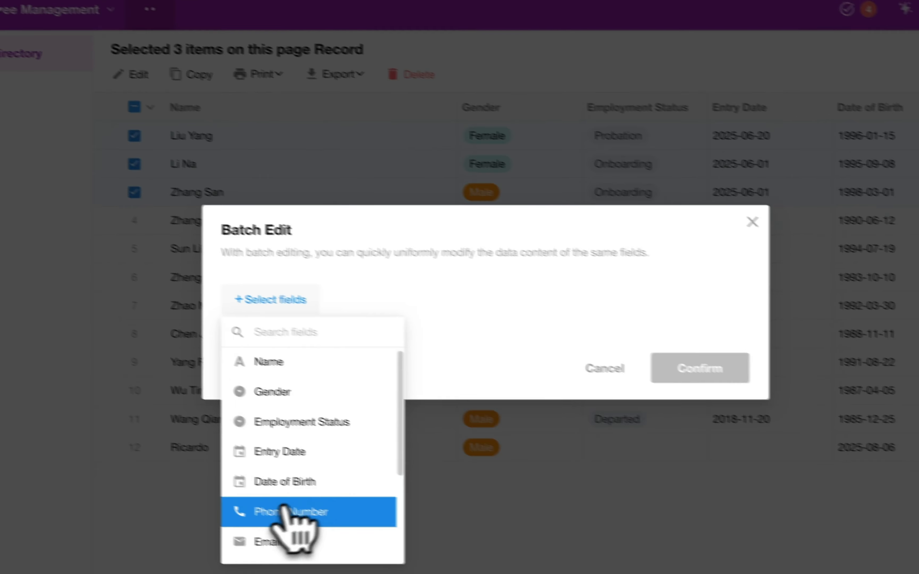
pyautogui.scroll(-5, 372, 543)
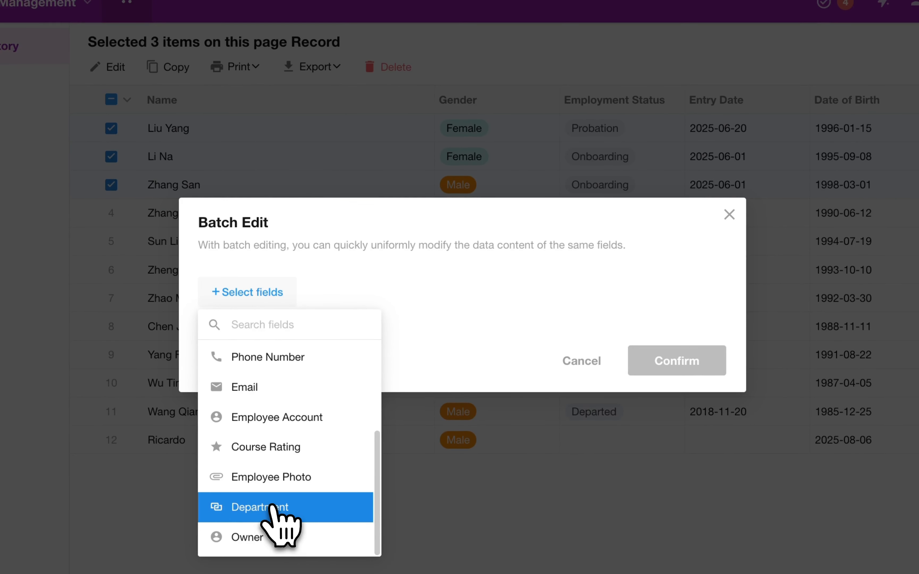
pyautogui.click(272, 507)
pyautogui.click(477, 284)
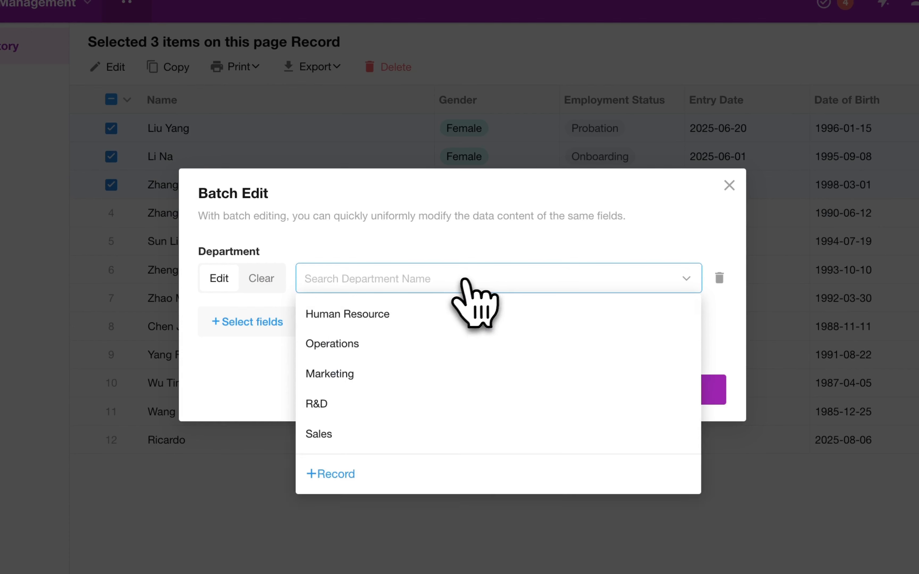
pyautogui.click(343, 434)
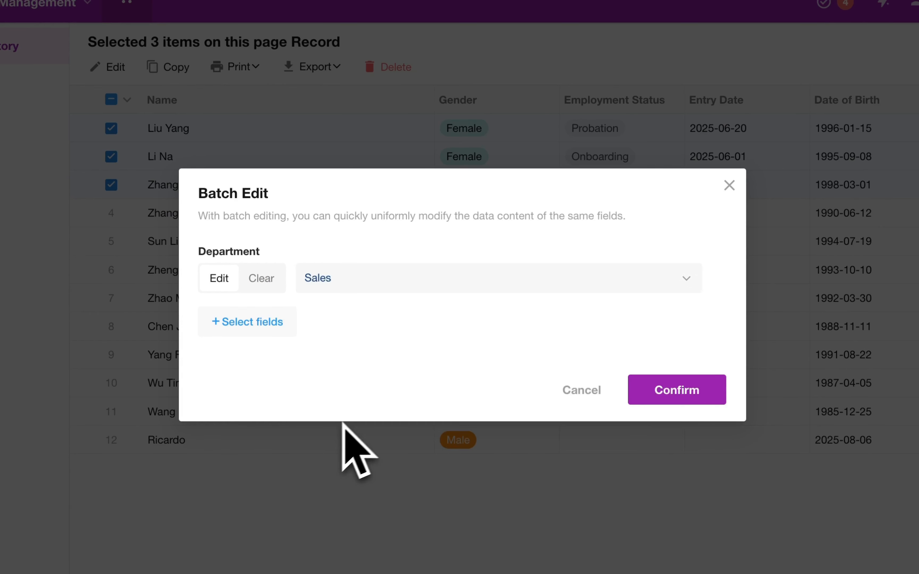
pyautogui.click(680, 395)
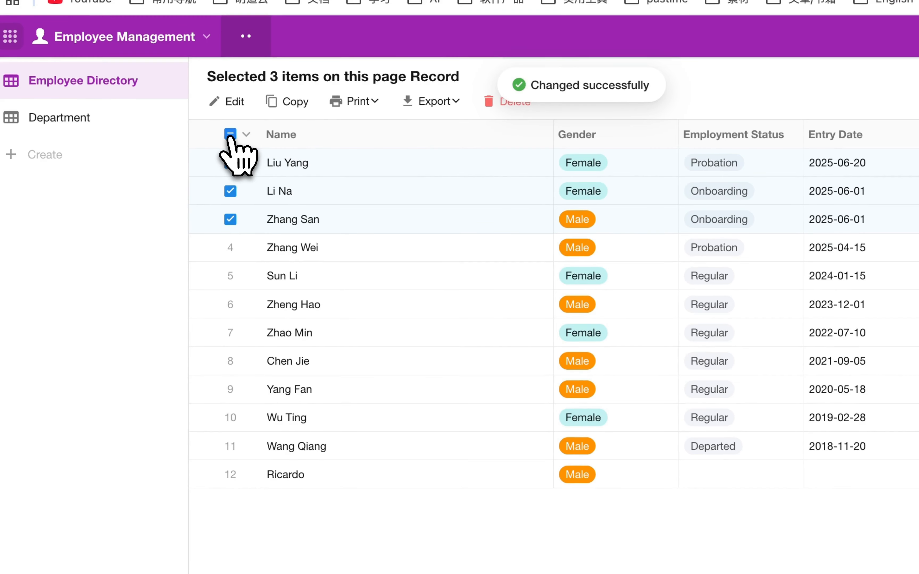
pyautogui.click(153, 112)
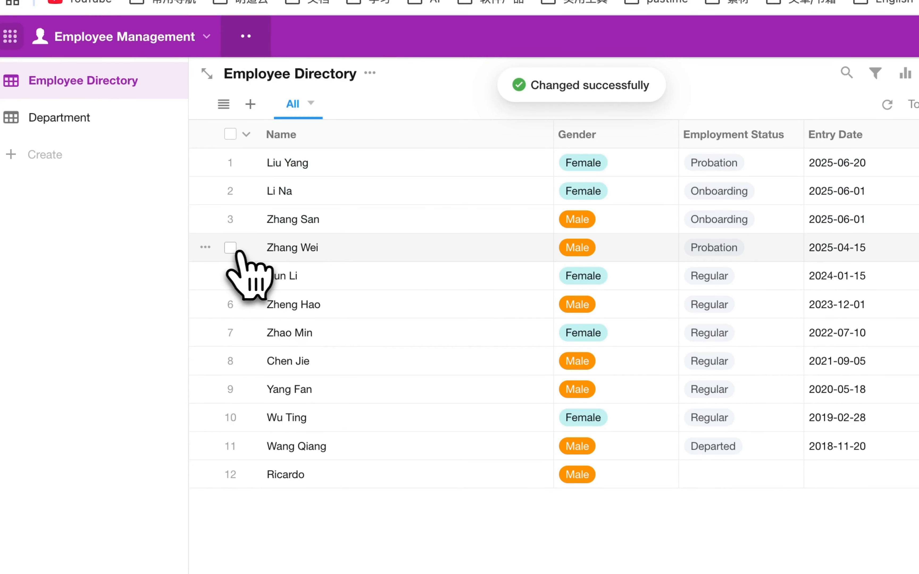
# Batch edit the employee records in rows 4 and 5 to set their Department to R&D, and deselect them.
pyautogui.click(230, 247)
pyautogui.click(230, 276)
pyautogui.click(226, 101)
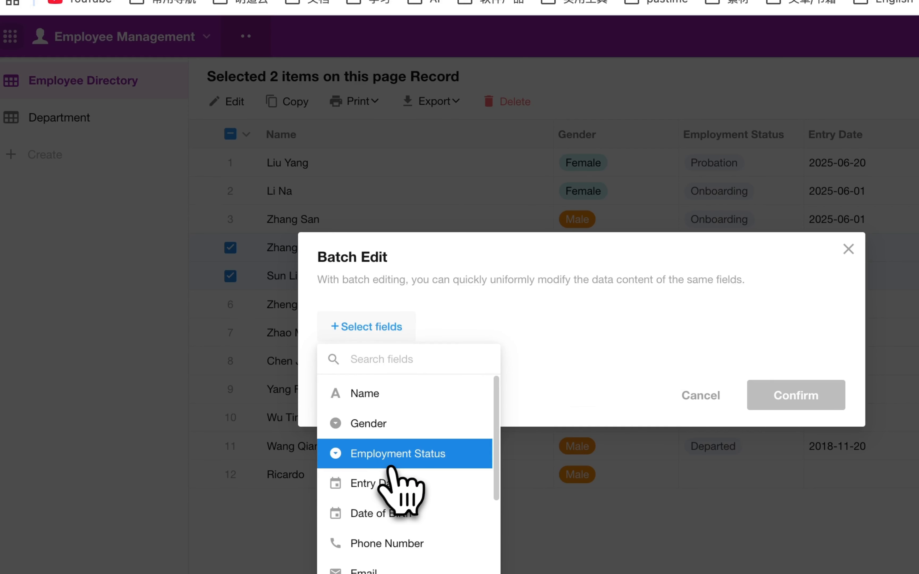
pyautogui.scroll(-4, 392, 471)
pyautogui.click(392, 547)
pyautogui.click(597, 351)
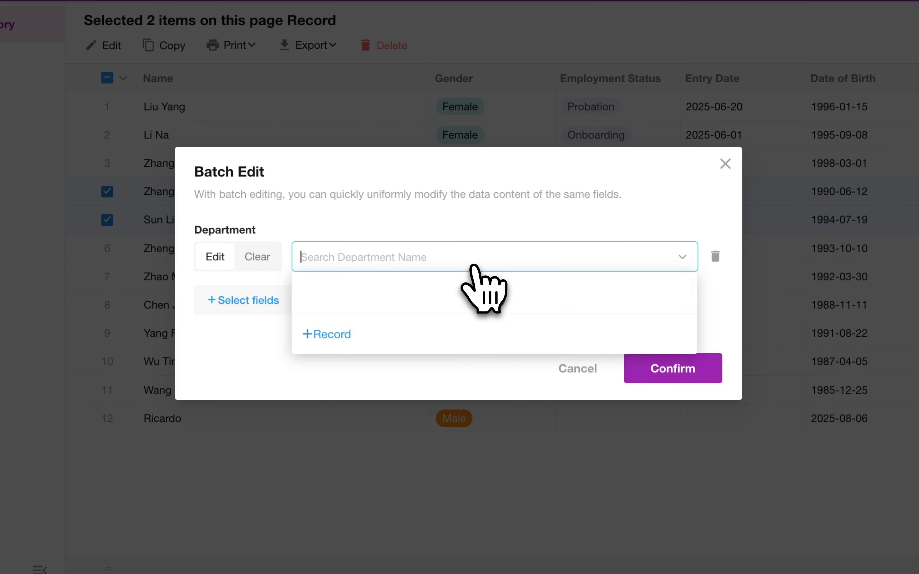
pyautogui.click(365, 381)
pyautogui.click(668, 367)
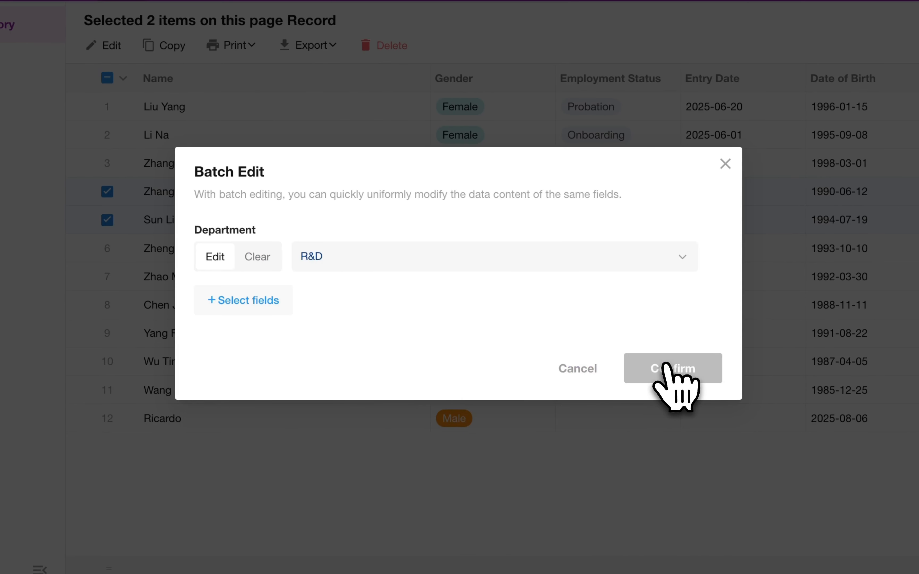
pyautogui.click(108, 192)
pyautogui.click(107, 219)
# Batch edit the employee records in rows 6 to 8 to set their Department to Marketing, and deselect them.
pyautogui.click(107, 249)
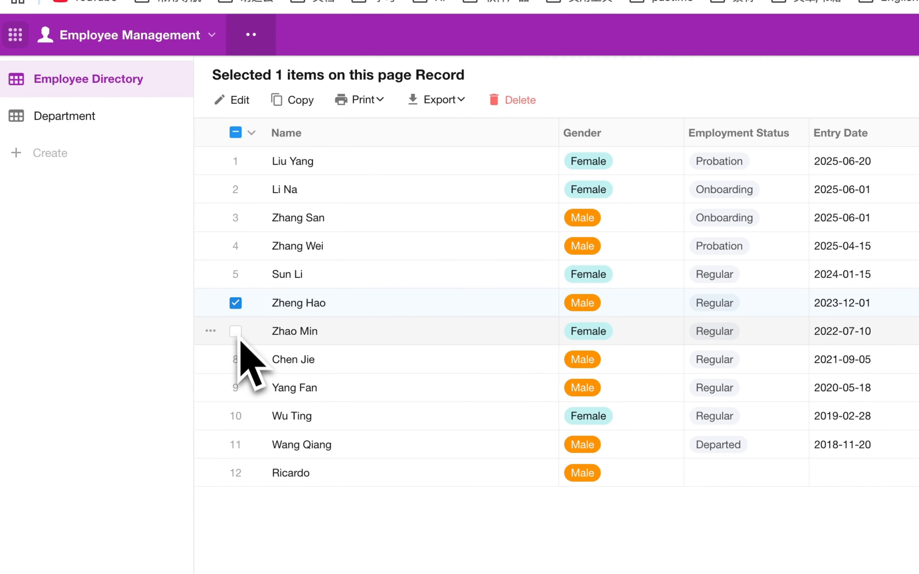
pyautogui.click(236, 331)
pyautogui.click(236, 359)
pyautogui.click(236, 100)
pyautogui.scroll(-4, 403, 493)
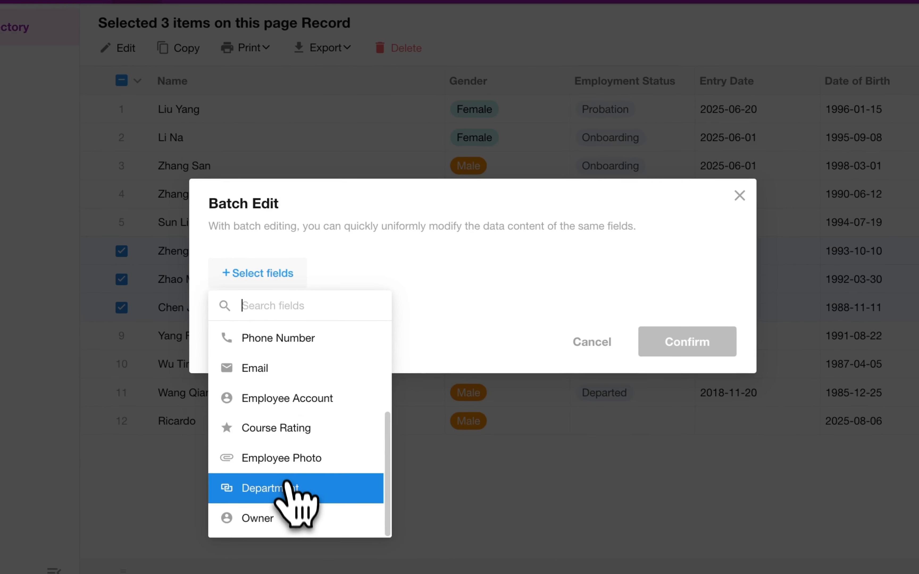
pyautogui.click(289, 489)
pyautogui.click(475, 258)
pyautogui.click(406, 353)
pyautogui.click(677, 372)
pyautogui.click(120, 250)
pyautogui.click(121, 279)
pyautogui.click(210, 362)
# Batch edit the employee records in rows 9 and 10 to set their Department to Operations, and deselect them.
pyautogui.click(210, 391)
pyautogui.click(210, 420)
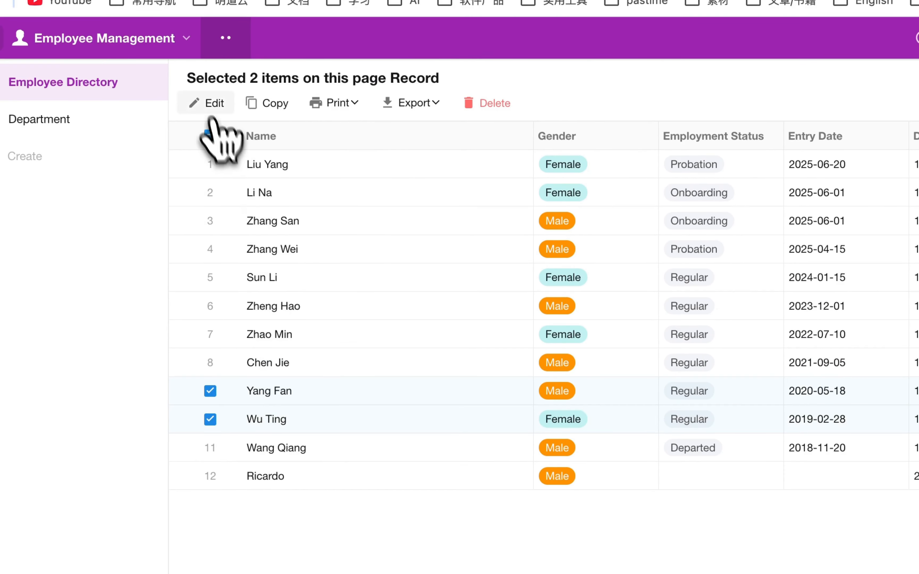
pyautogui.click(210, 108)
pyautogui.click(349, 328)
pyautogui.scroll(-5, 308, 476)
pyautogui.click(296, 495)
pyautogui.click(503, 263)
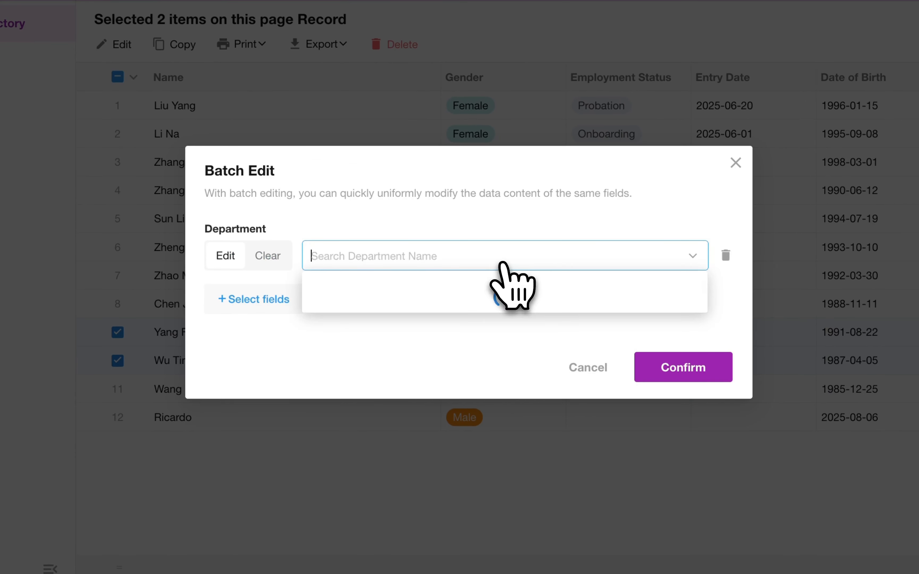
pyautogui.click(370, 321)
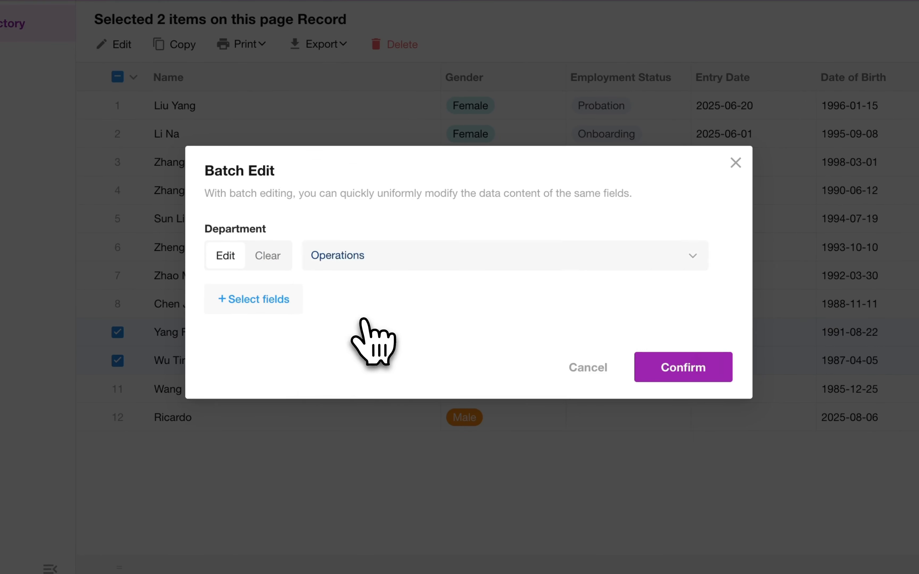
pyautogui.click(681, 376)
pyautogui.hscroll(2, 338, 365)
pyautogui.hscroll(-2, 327, 365)
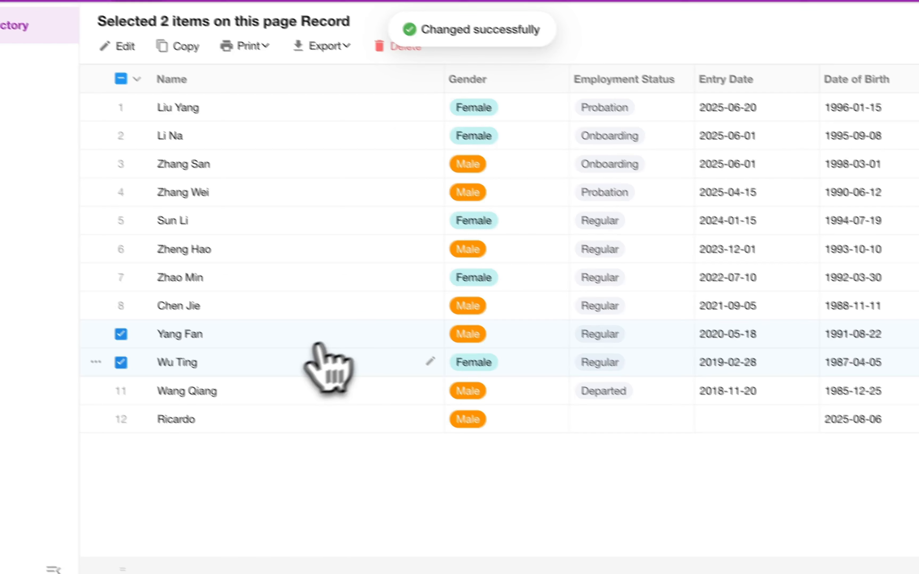
pyautogui.click(120, 334)
pyautogui.click(120, 362)
# Batch edit the employee records in rows 11 and 12 to set their Department to Human Resource, and deselect them.
pyautogui.click(121, 391)
pyautogui.click(121, 420)
pyautogui.click(117, 46)
pyautogui.scroll(-5, 416, 476)
pyautogui.click(380, 541)
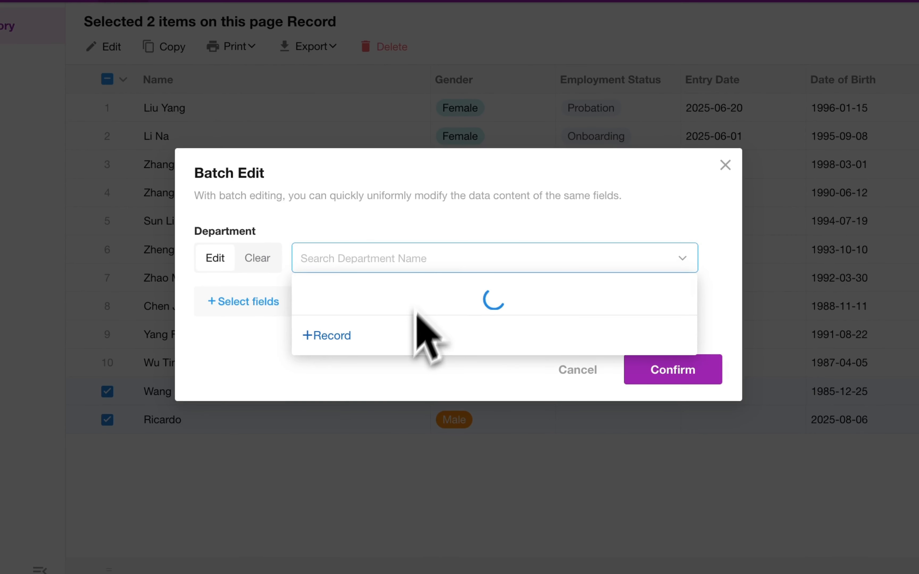
pyautogui.click(391, 290)
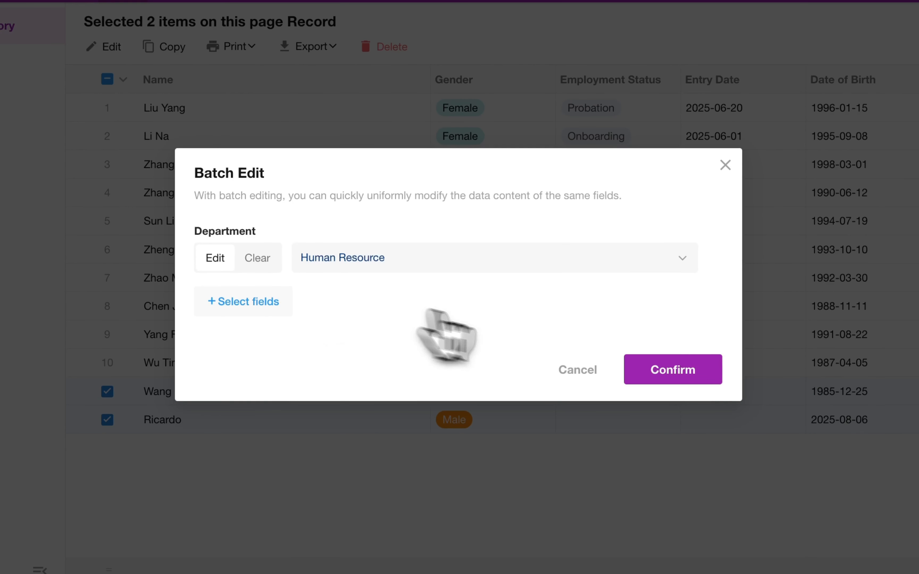
pyautogui.click(663, 375)
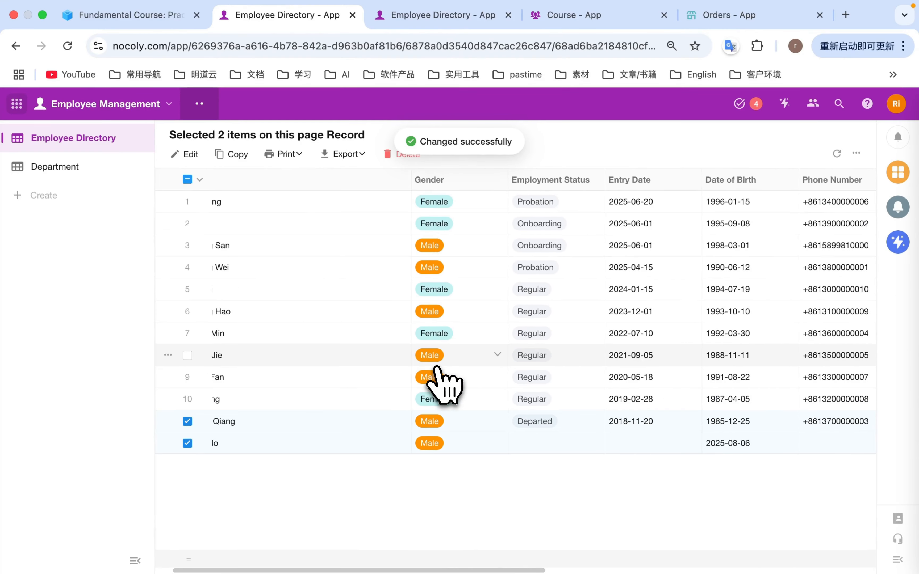
pyautogui.hscroll(1, 437, 368)
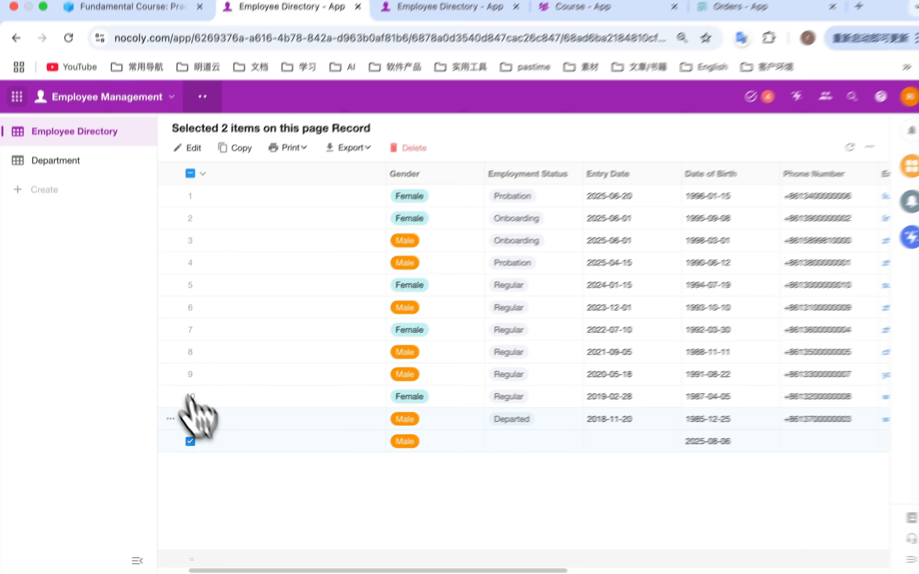
pyautogui.click(190, 419)
pyautogui.click(190, 441)
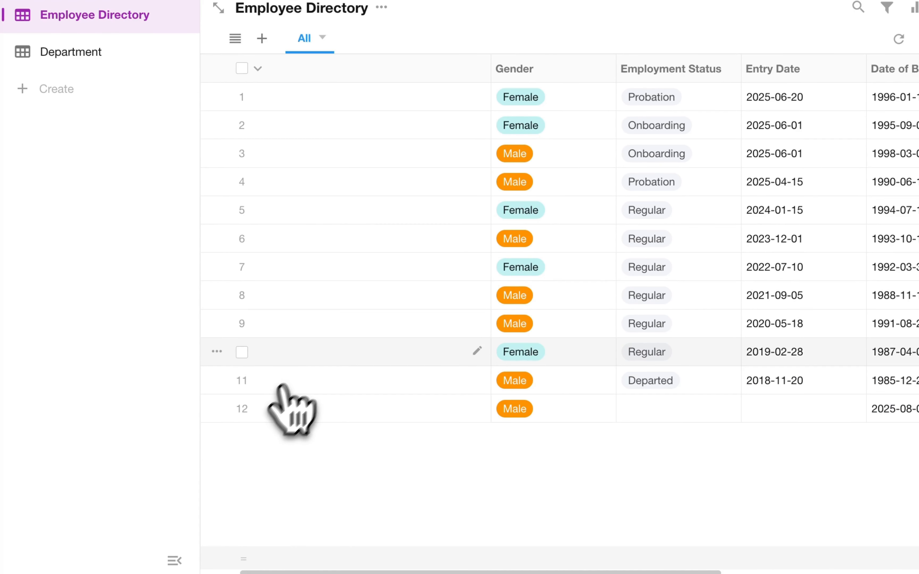
# Review the employees' Department column and inspect the Sales record linked to the first employee, closing it again.
pyautogui.hscroll(10, 308, 357)
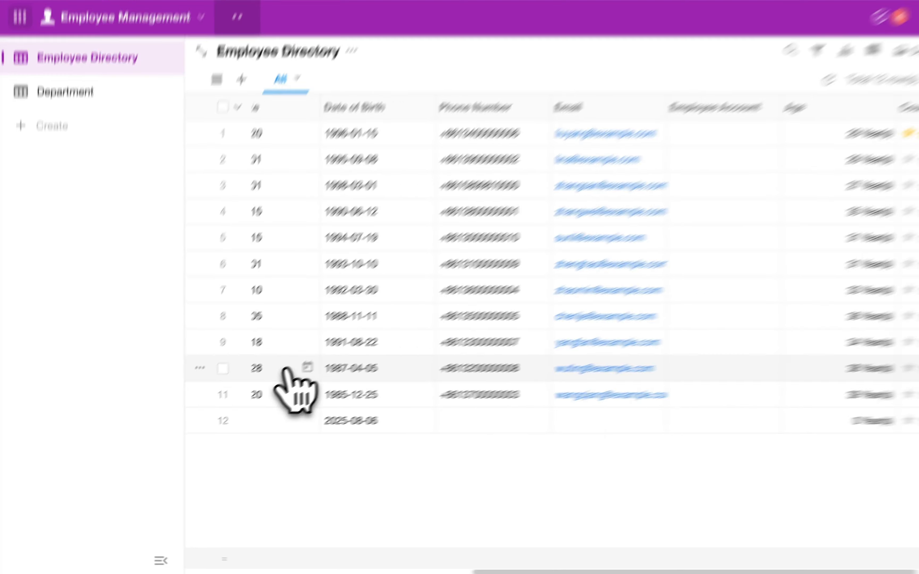
pyautogui.hscroll(5, 295, 388)
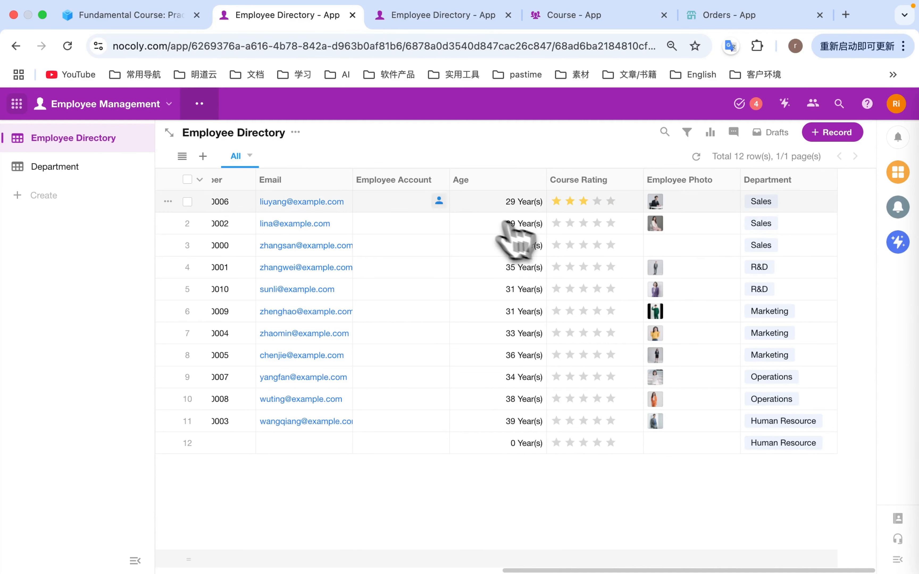
pyautogui.click(737, 201)
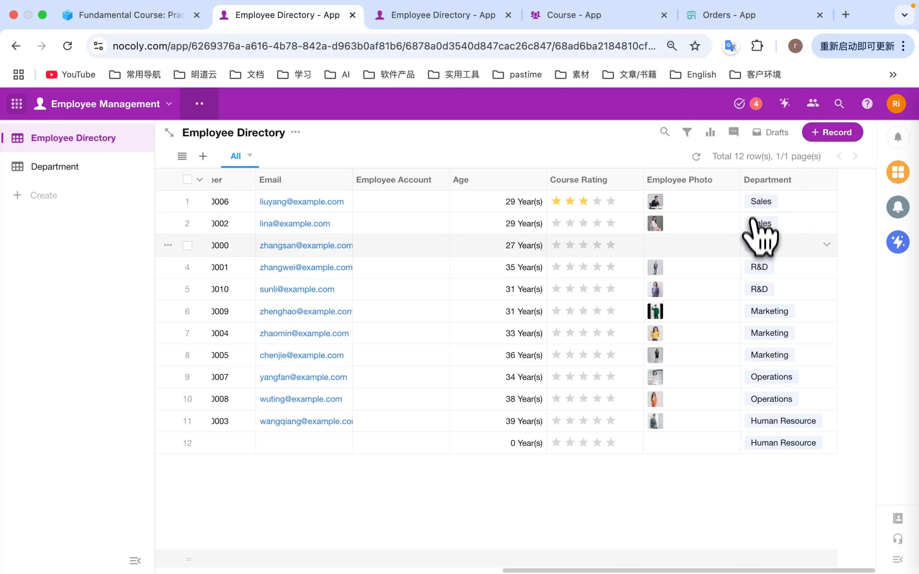
pyautogui.click(758, 203)
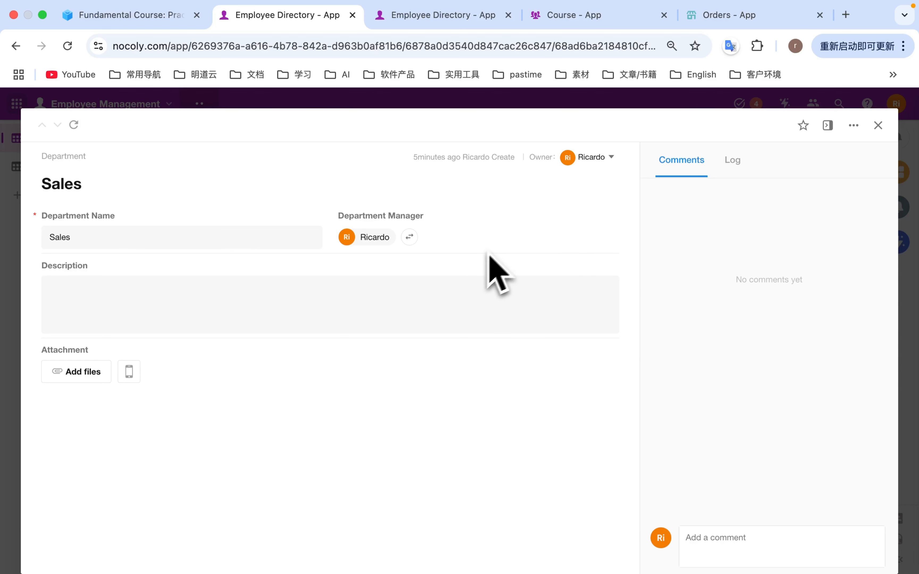
pyautogui.click(879, 126)
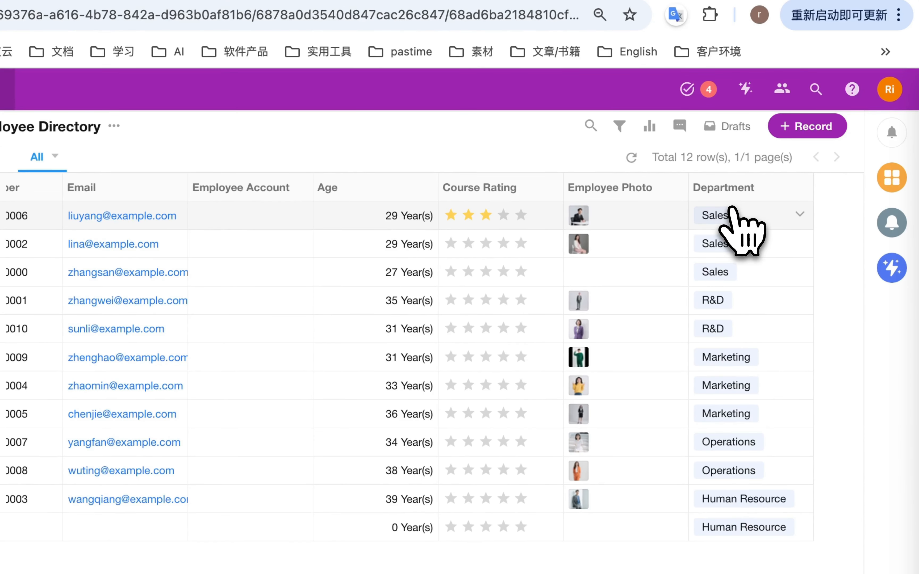
pyautogui.click(716, 217)
pyautogui.click(718, 219)
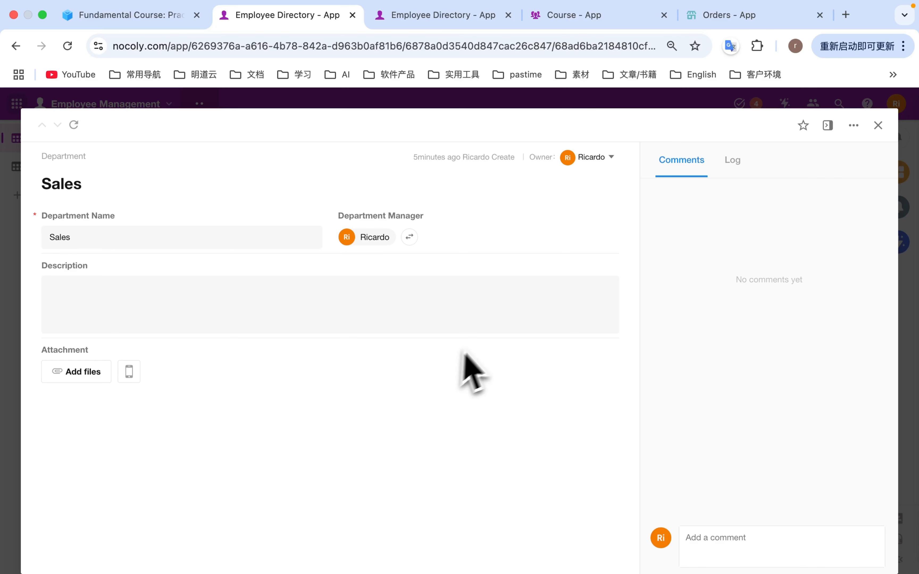
pyautogui.click(878, 125)
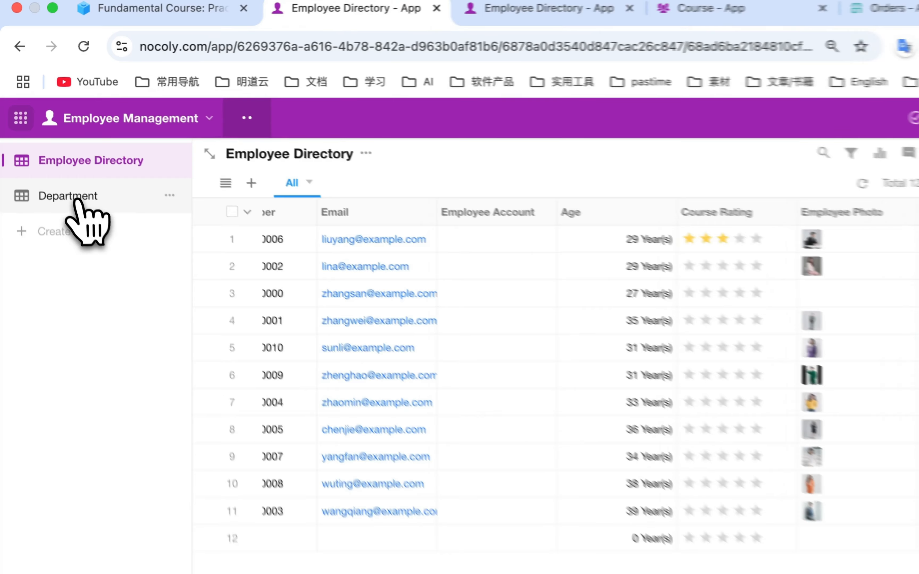
# Open the Department worksheet's form for editing and add a Relationship field below Attachment.
pyautogui.click(78, 198)
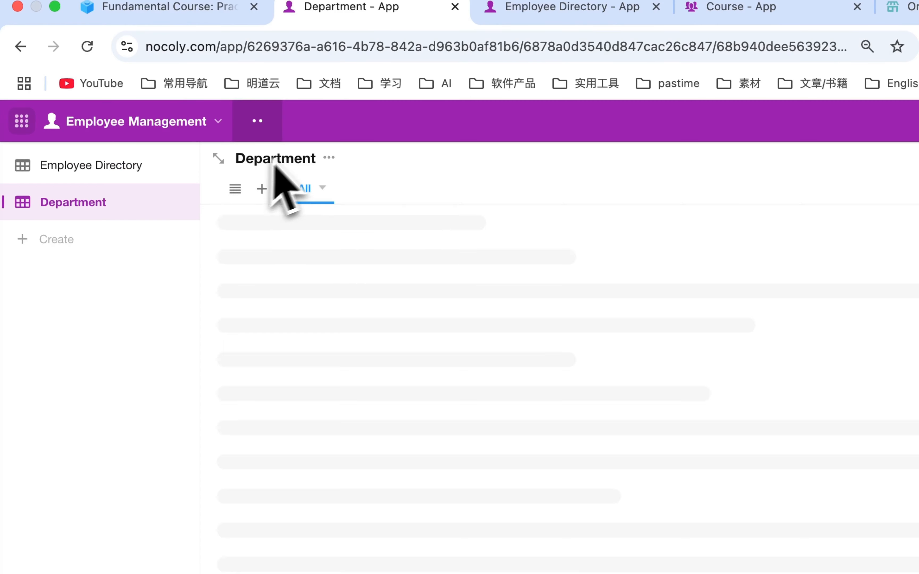
pyautogui.click(329, 157)
pyautogui.click(401, 191)
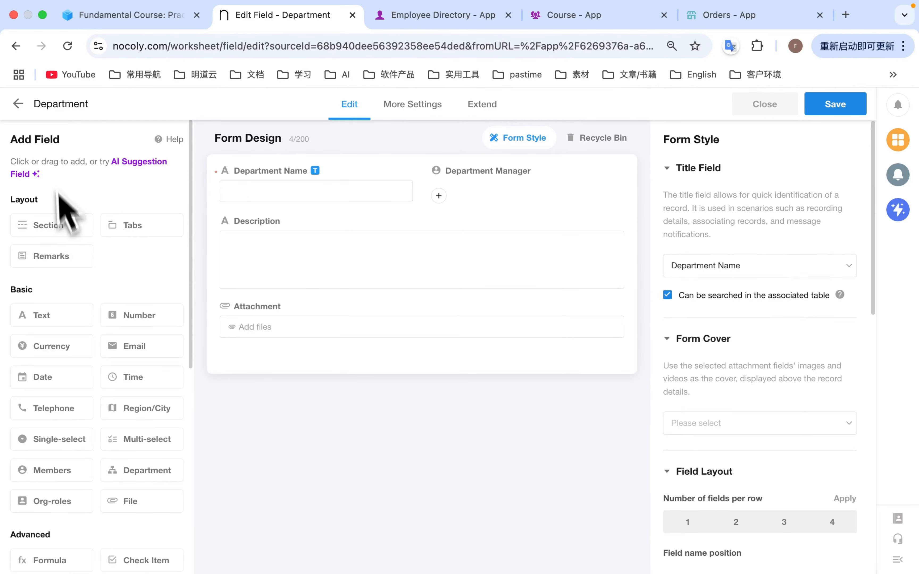
pyautogui.scroll(-3, 93, 375)
pyautogui.scroll(-6, 72, 316)
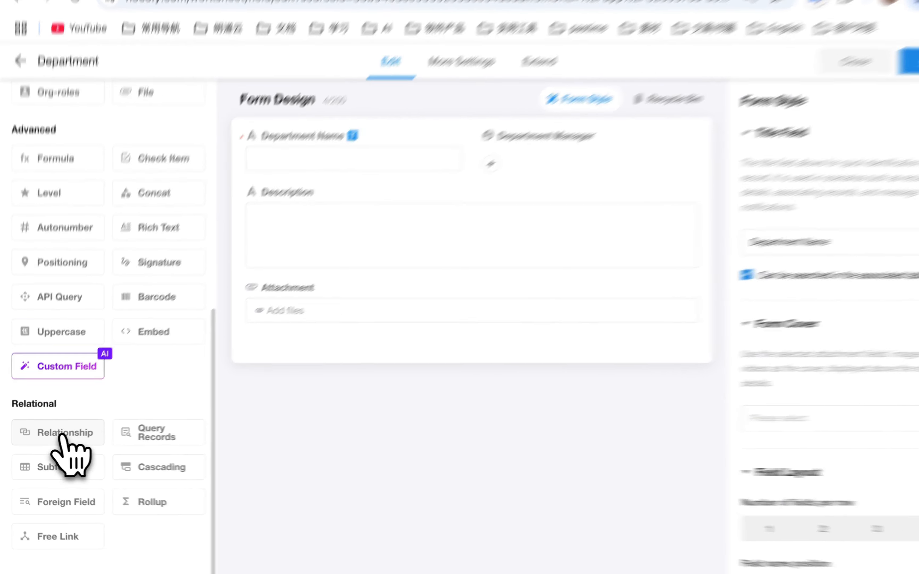
pyautogui.moveTo(66, 437); pyautogui.dragTo(266, 354)
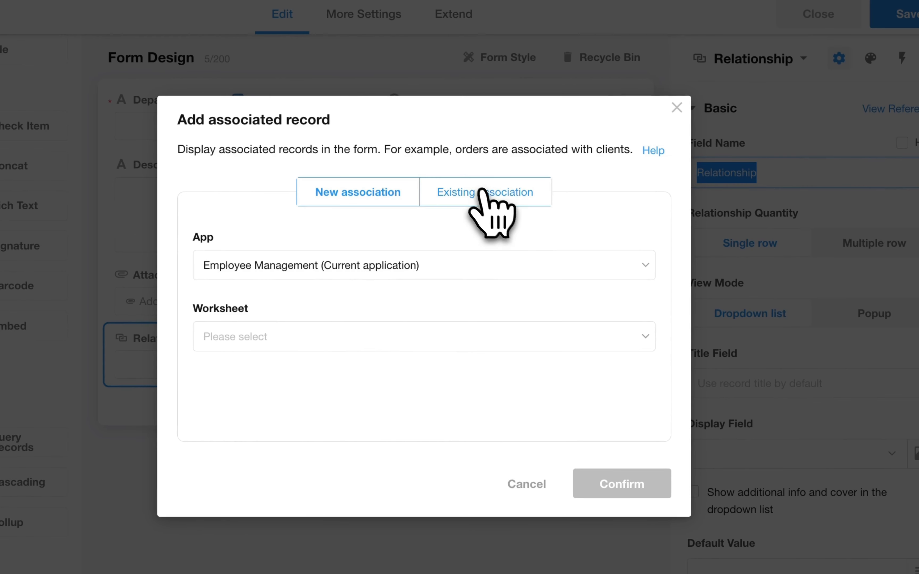
# Link the new Relationship field to the Employee Directory worksheet's existing Department relationship as a bi-association.
pyautogui.click(485, 192)
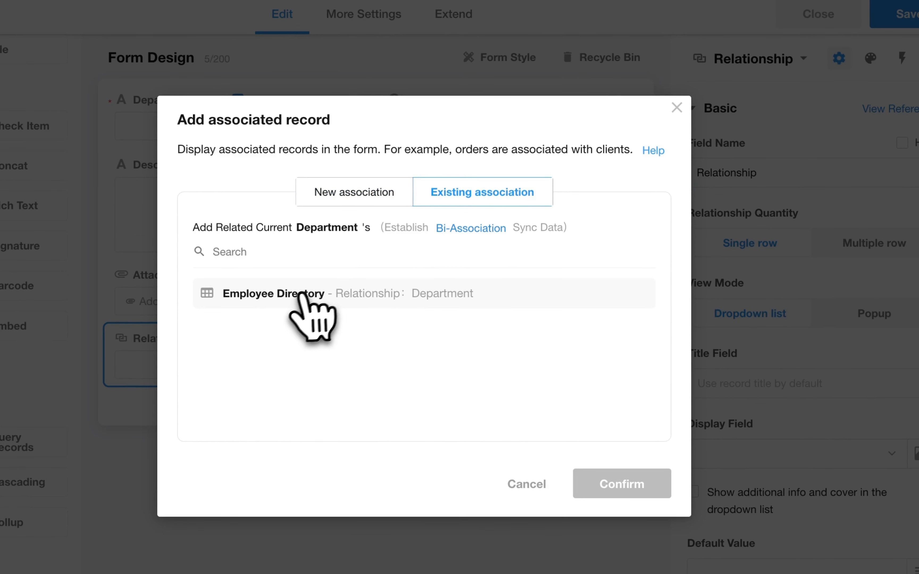
pyautogui.click(283, 299)
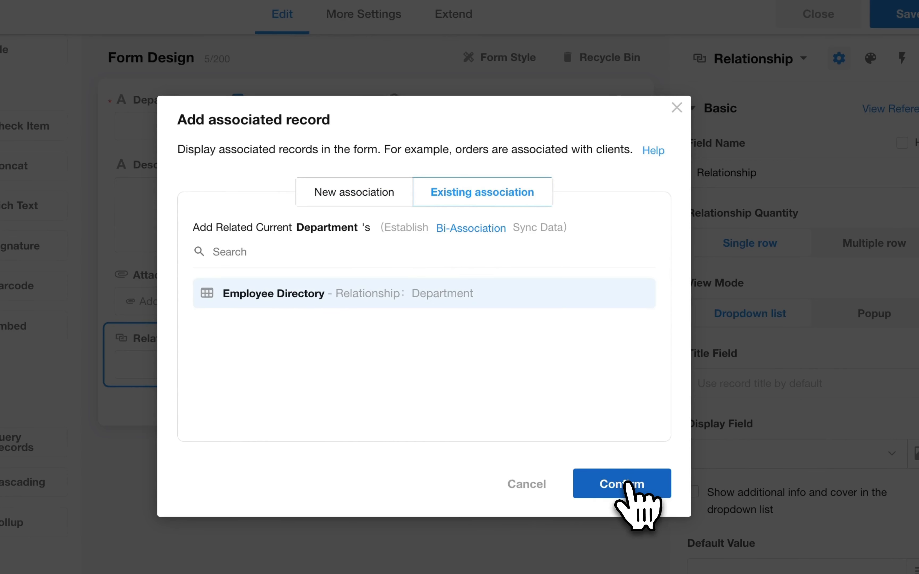
pyautogui.click(641, 490)
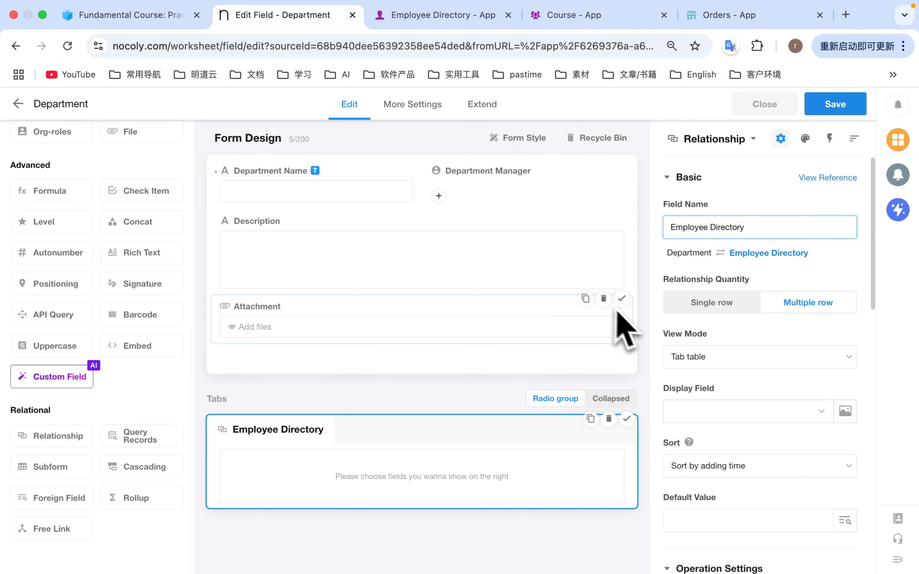
# Display Name, Gender, Employment Status, Entry Date, Date of Birth and Phone Number in the Employee Directory field, then save and close the form.
pyautogui.scroll(-3, 712, 353)
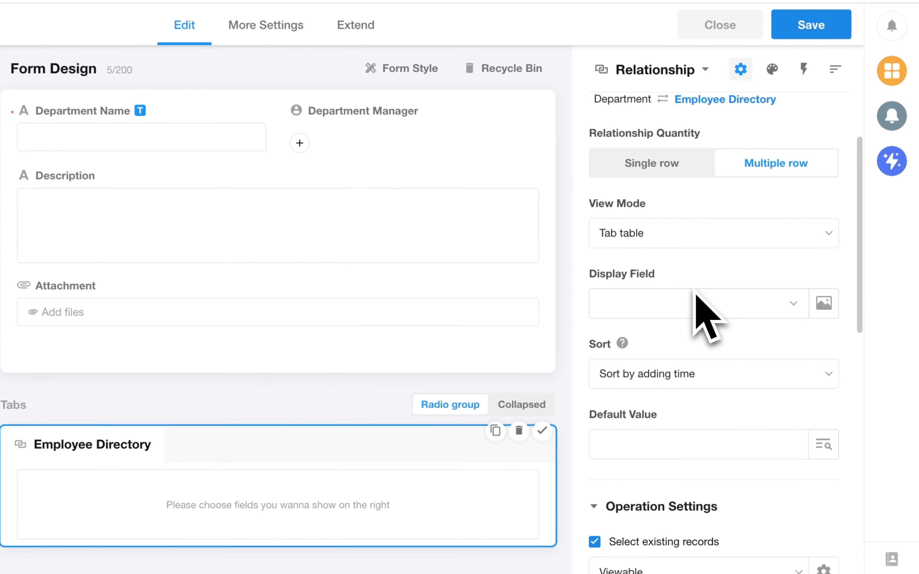
pyautogui.click(683, 308)
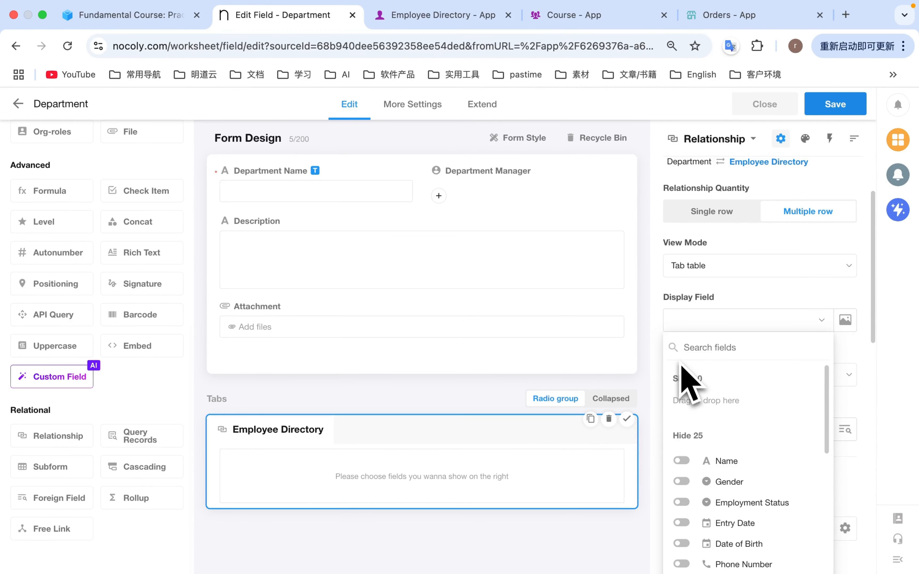
pyautogui.click(682, 461)
pyautogui.click(682, 482)
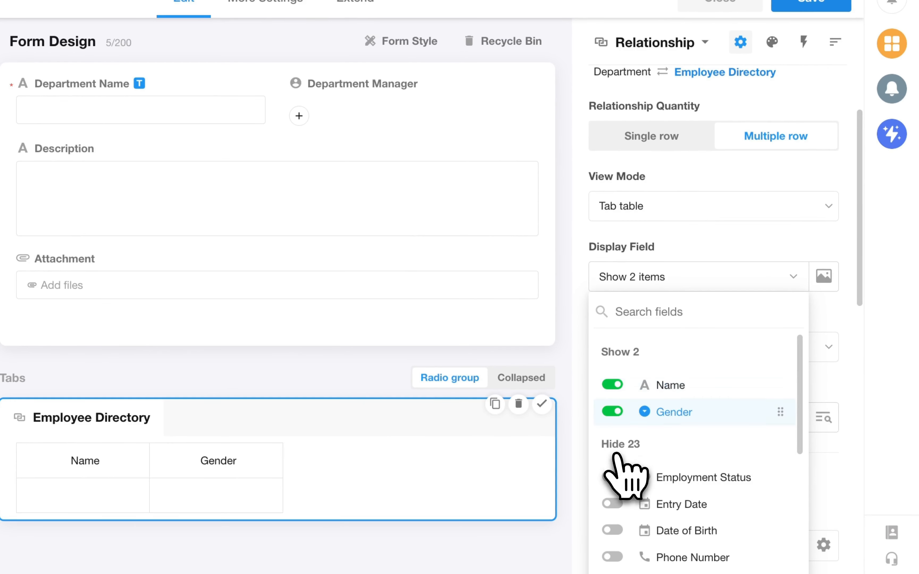
pyautogui.click(613, 478)
pyautogui.click(613, 502)
pyautogui.click(612, 530)
pyautogui.click(612, 555)
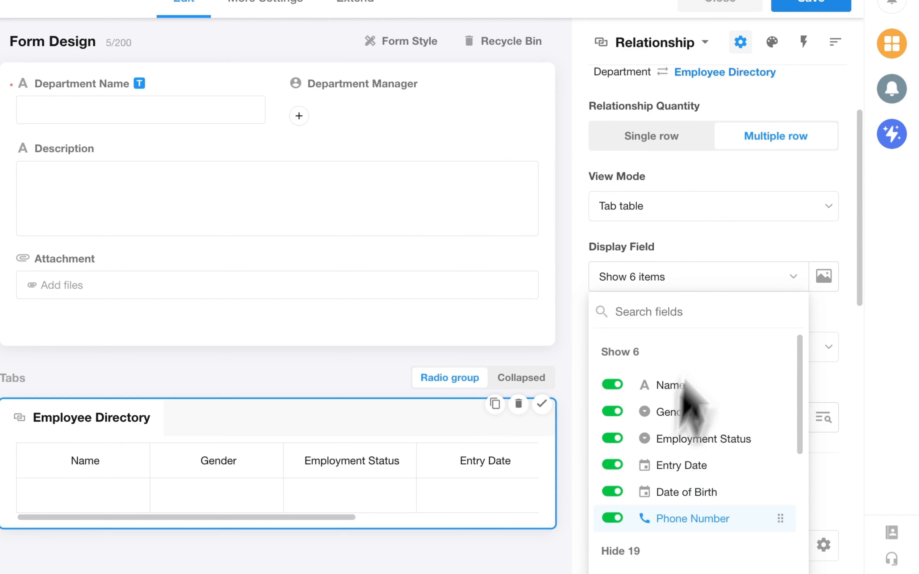
pyautogui.click(724, 252)
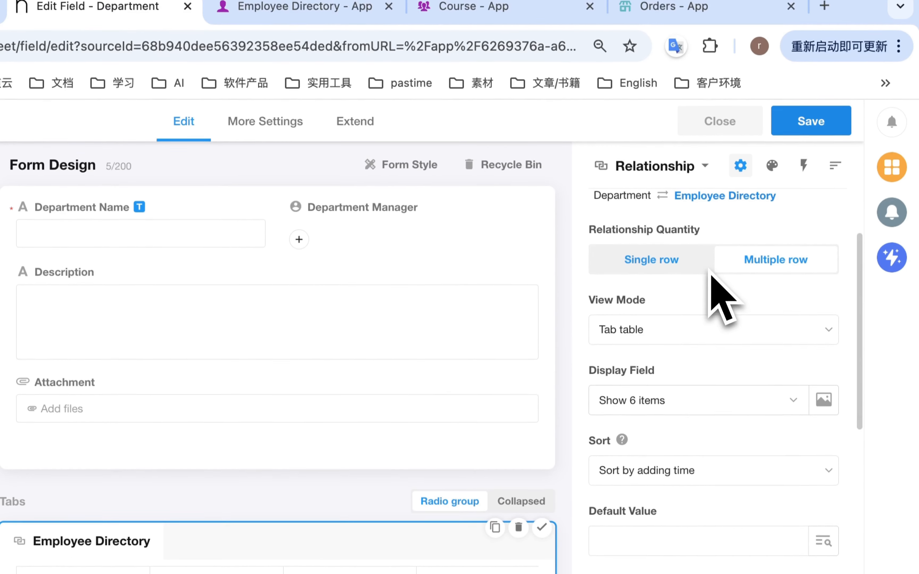
pyautogui.click(810, 123)
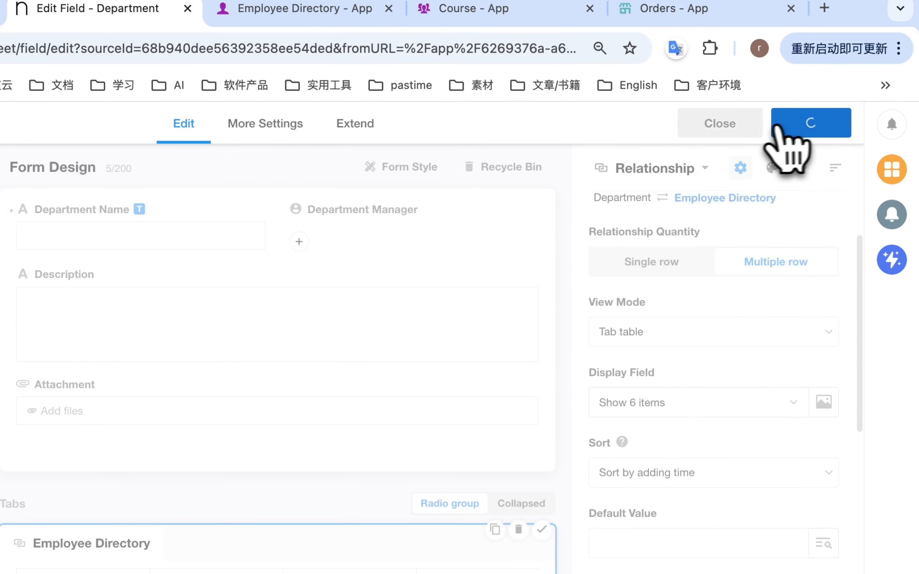
pyautogui.click(731, 128)
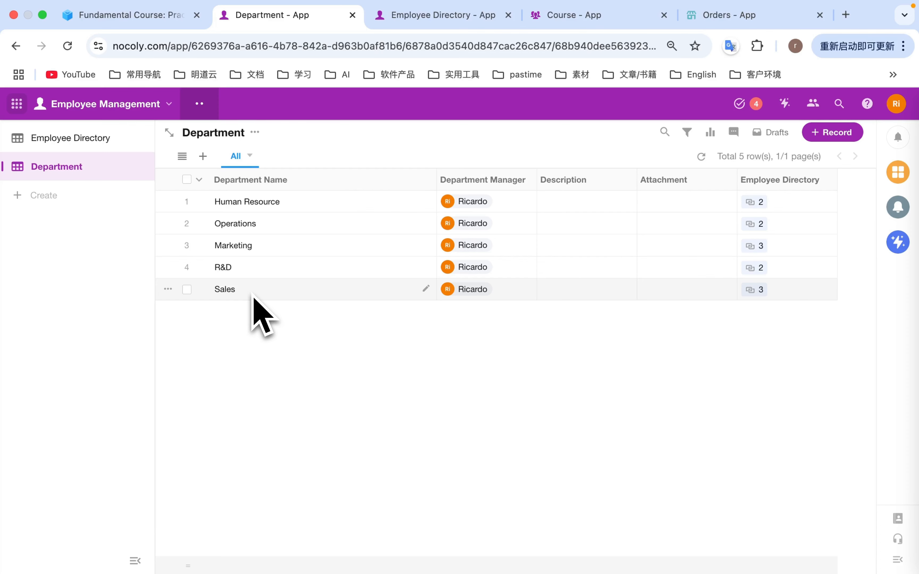
# Examine the related employees listed in the Sales department record, and close the record.
pyautogui.click(253, 296)
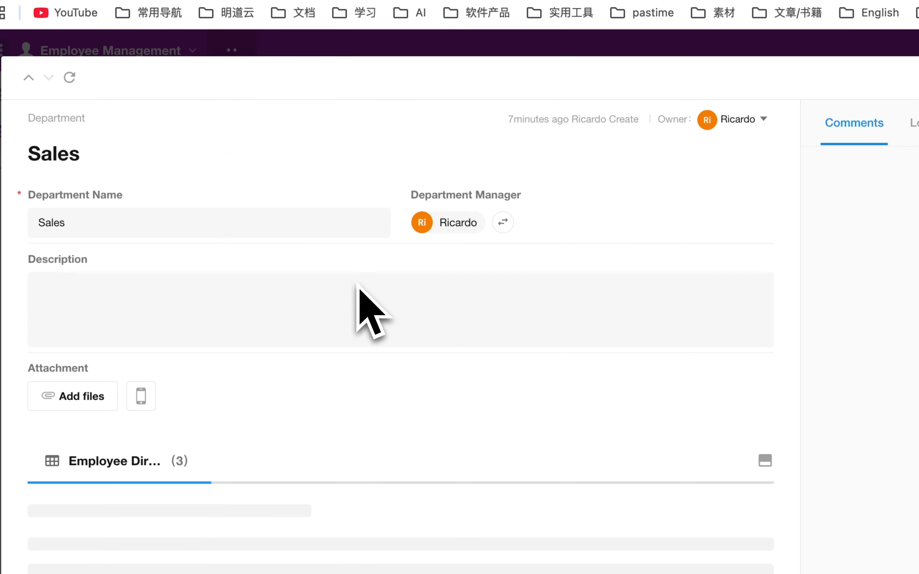
pyautogui.scroll(-2, 258, 342)
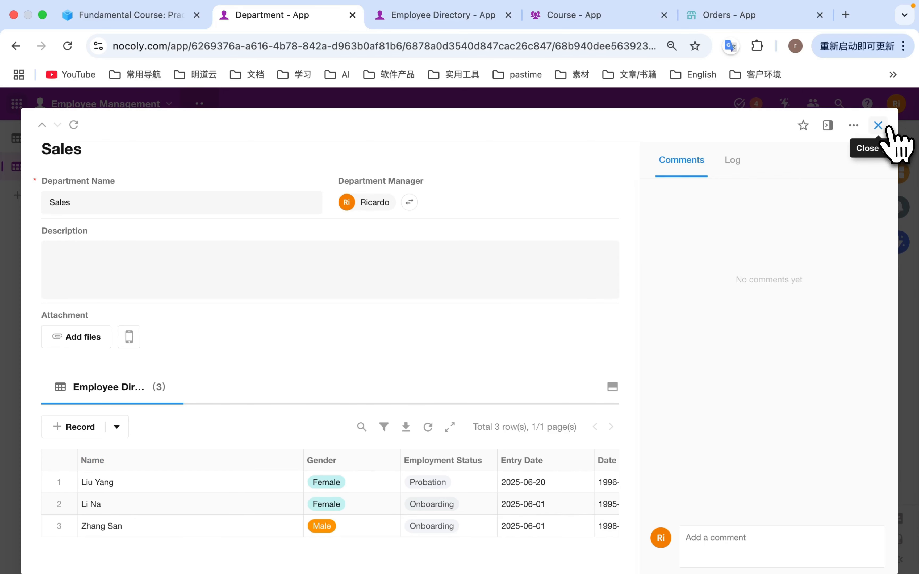
pyautogui.click(878, 125)
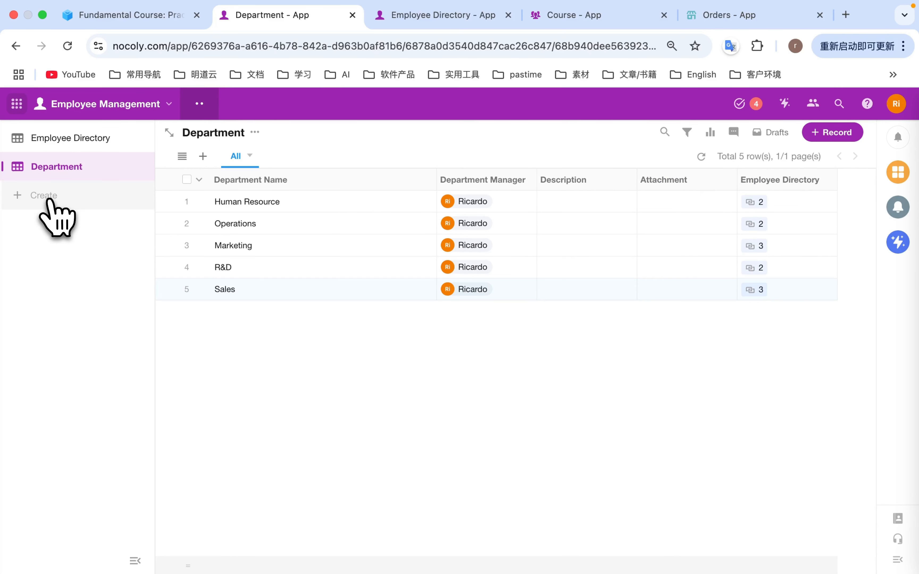
# Create a new worksheet from scratch named Position in the Employee Management app.
pyautogui.click(48, 197)
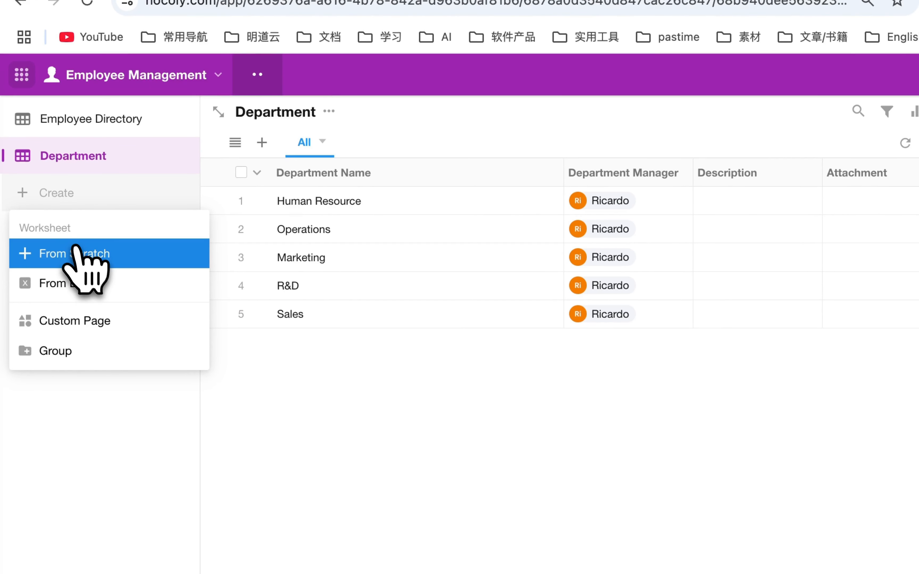
pyautogui.click(76, 253)
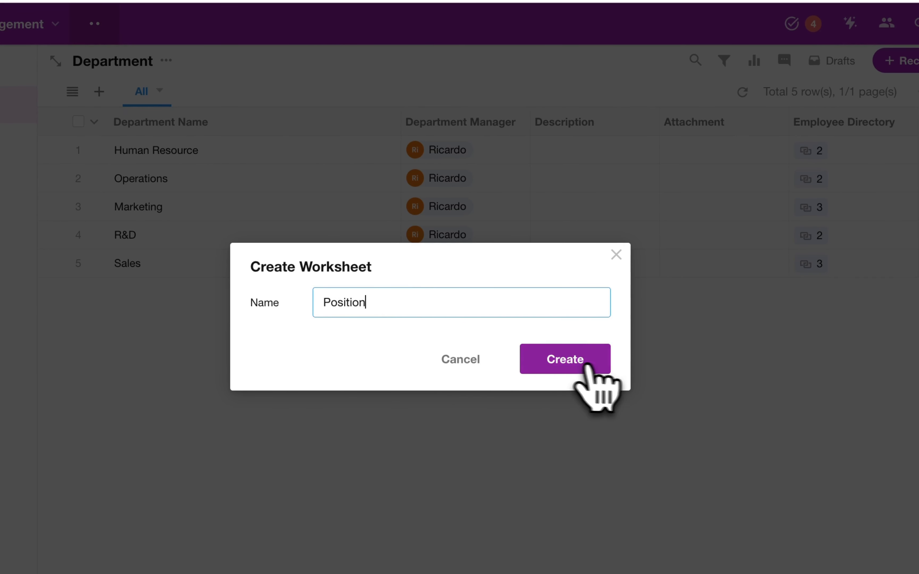
pyautogui.click(568, 362)
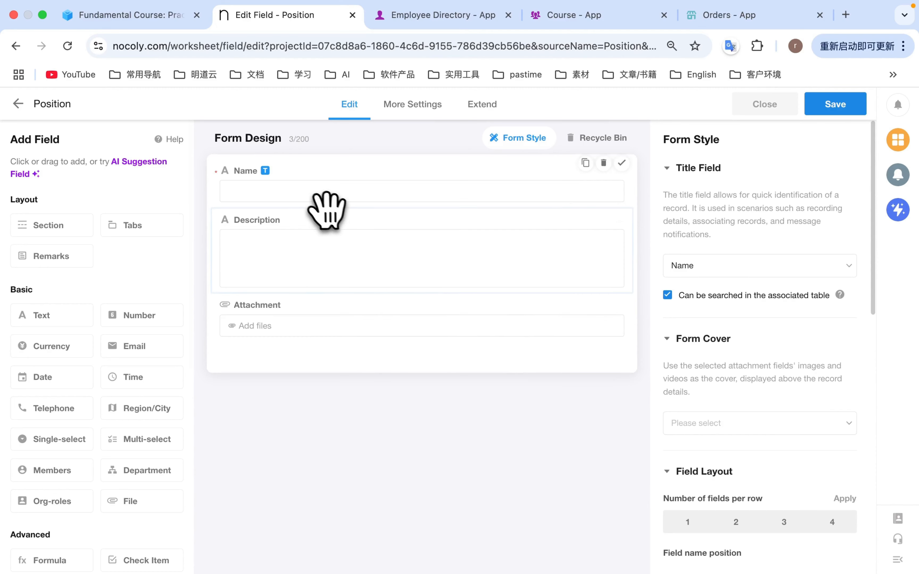
# Rename the Position form's Name field to Position Name.
pyautogui.click(282, 191)
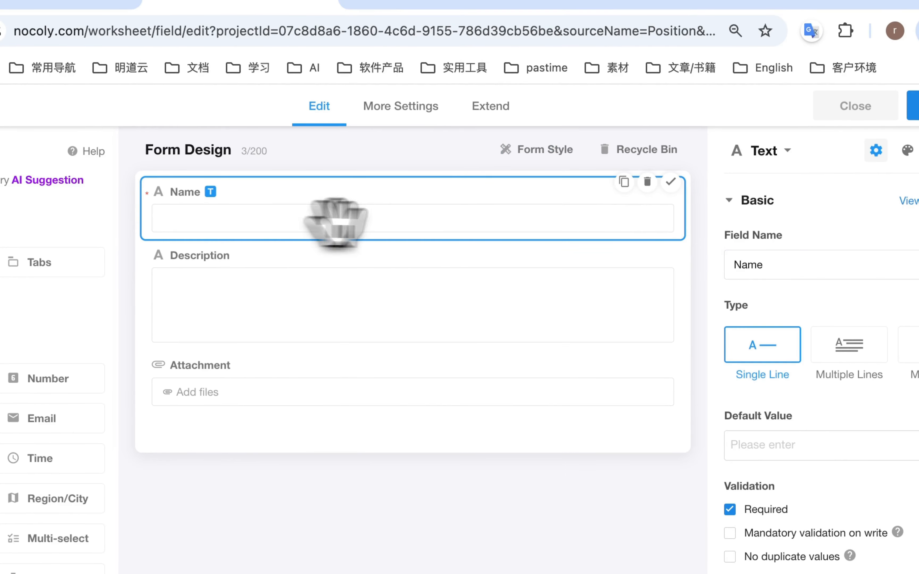
pyautogui.click(648, 262)
pyautogui.write('Positi')
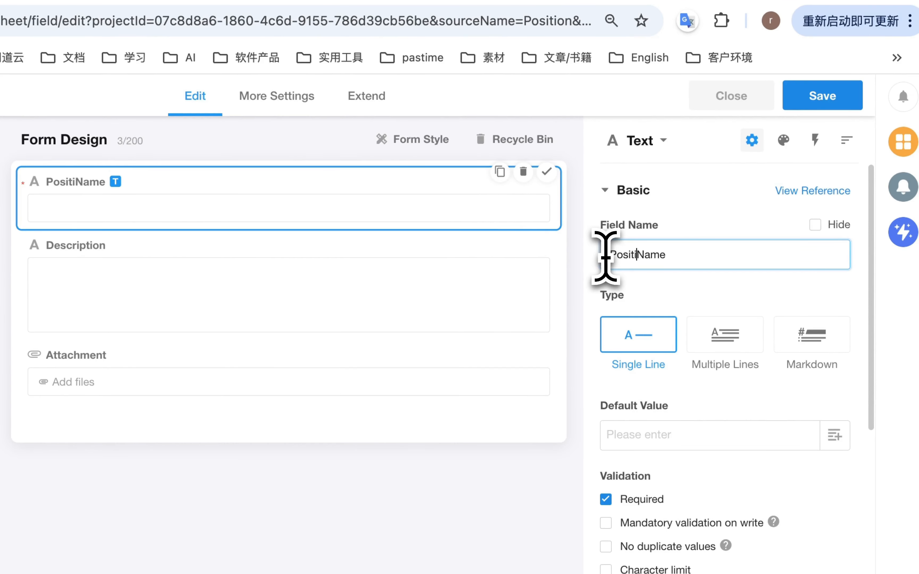
pyautogui.write('on')
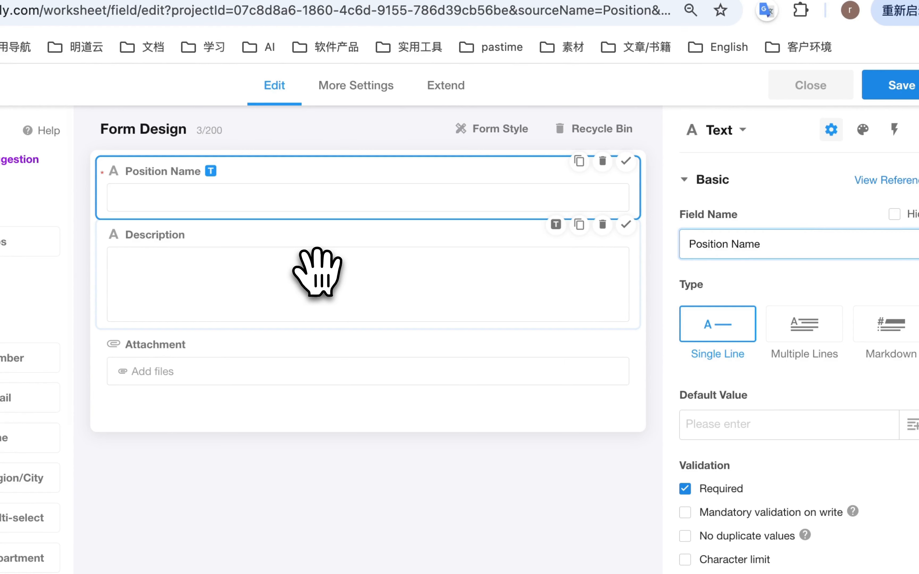
# Rename the Description field to Position Description, and save and close the form.
pyautogui.click(317, 272)
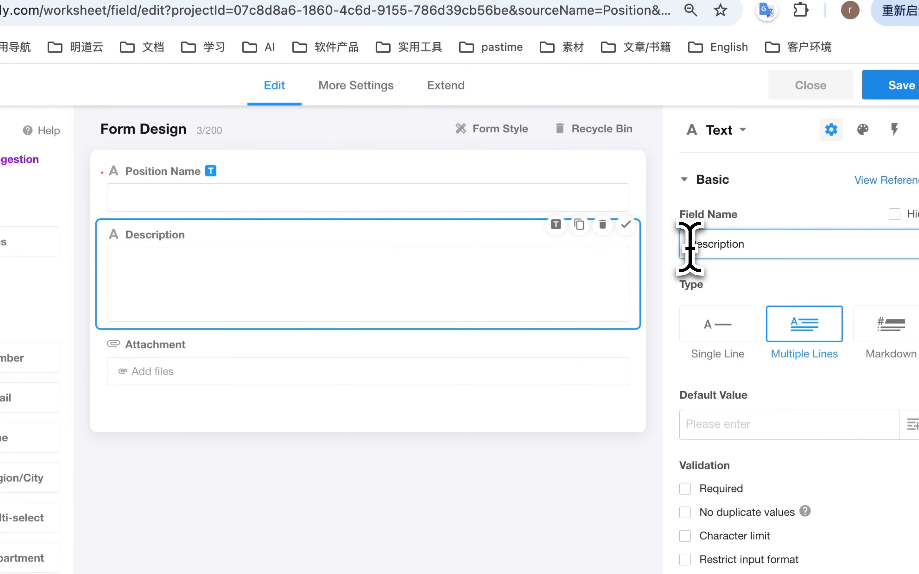
pyautogui.write('tion')
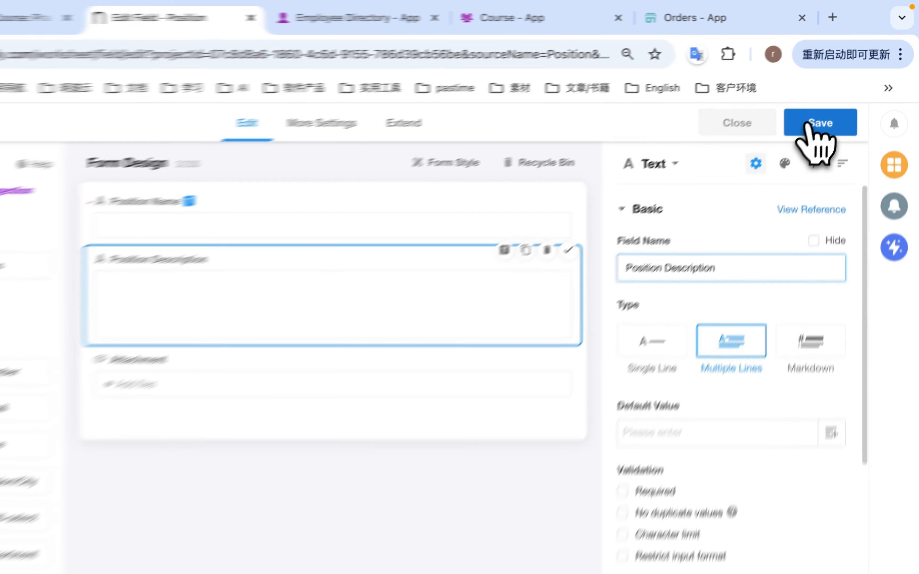
pyautogui.click(832, 105)
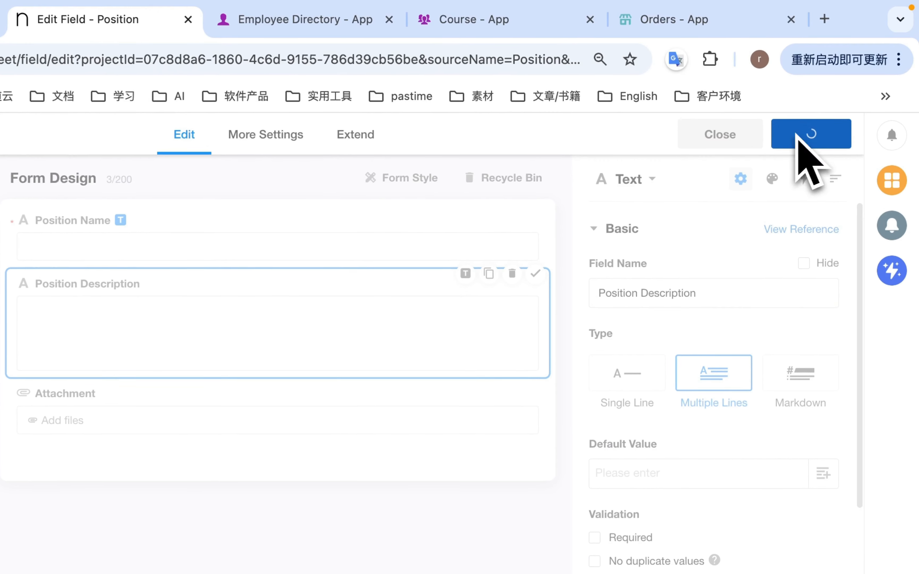
pyautogui.click(723, 141)
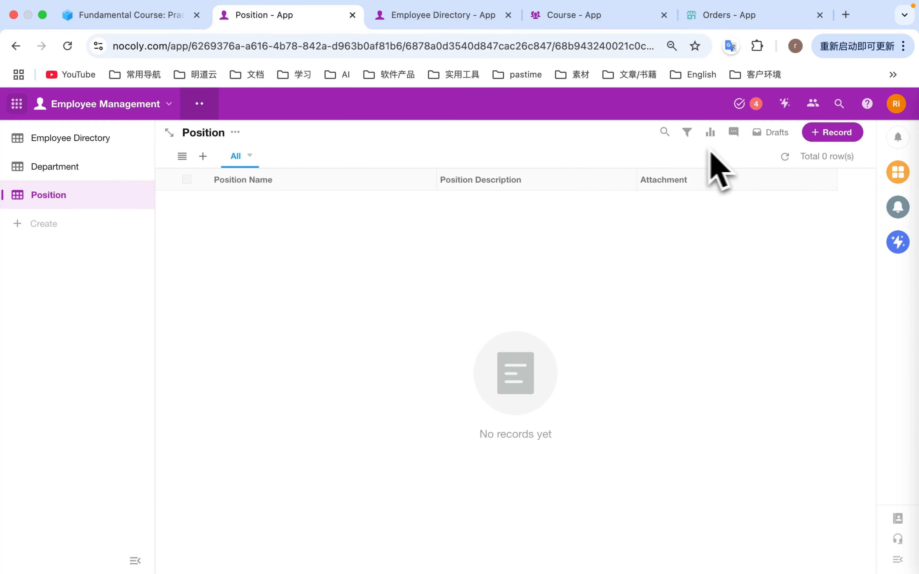
# Add an Account Manager record to the Position worksheet, keeping its values as default for the next record.
pyautogui.click(834, 133)
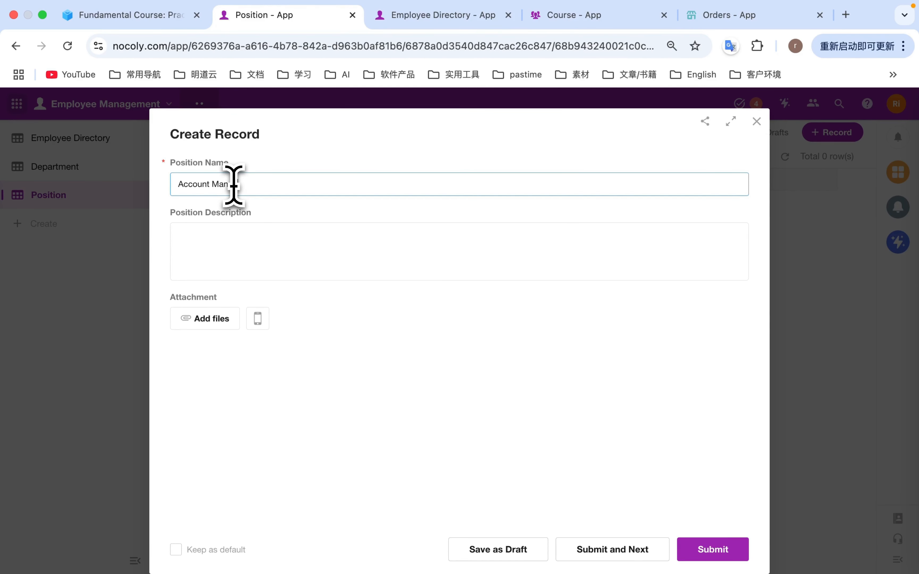
pyautogui.click(176, 550)
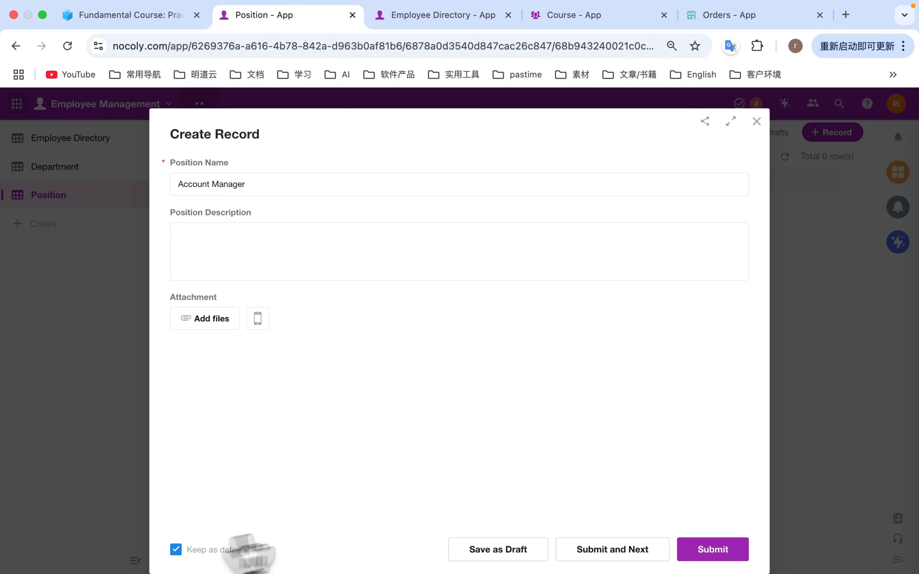
pyautogui.click(626, 555)
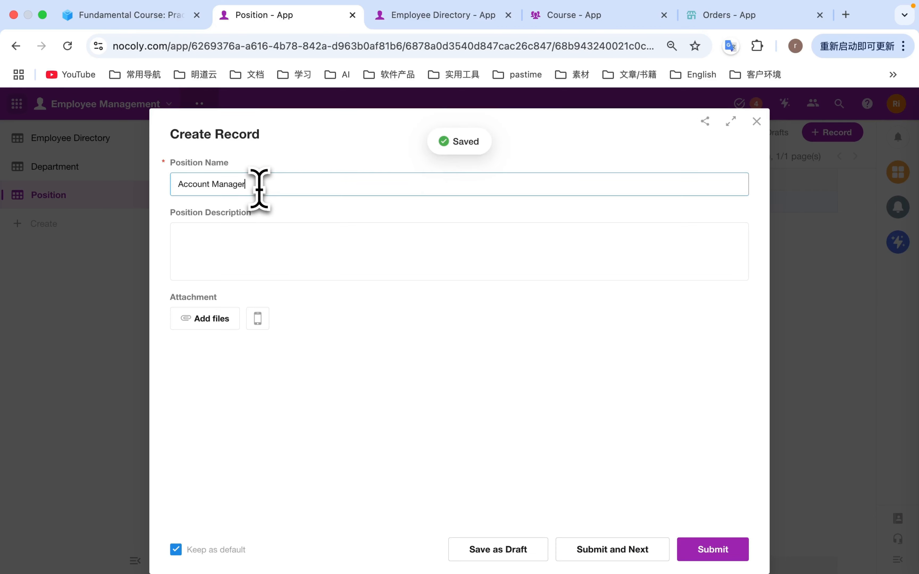
# Add two more position records named Cloud Platform Development Engineer and Marketing Specialist, continuing to a new record after each.
pyautogui.moveTo(269, 186); pyautogui.dragTo(193, 187)
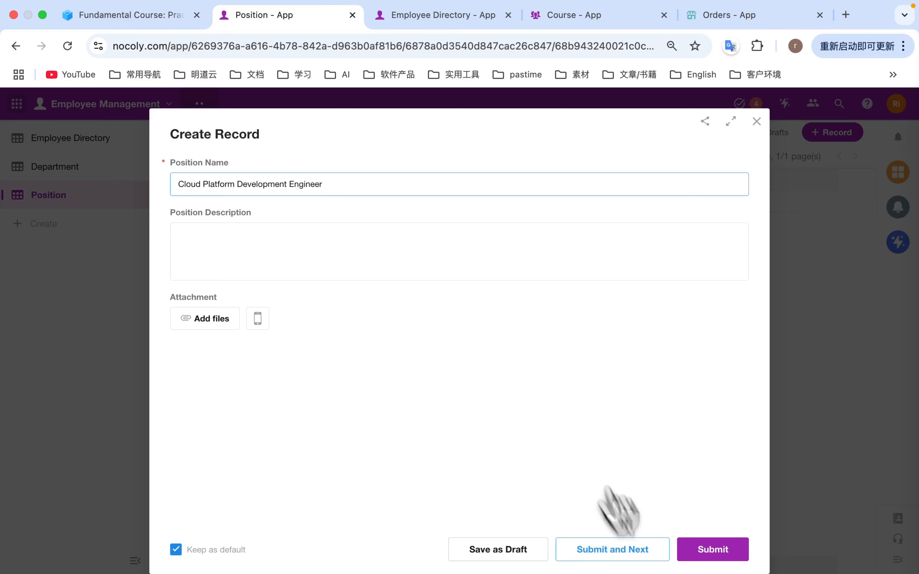
pyautogui.click(638, 550)
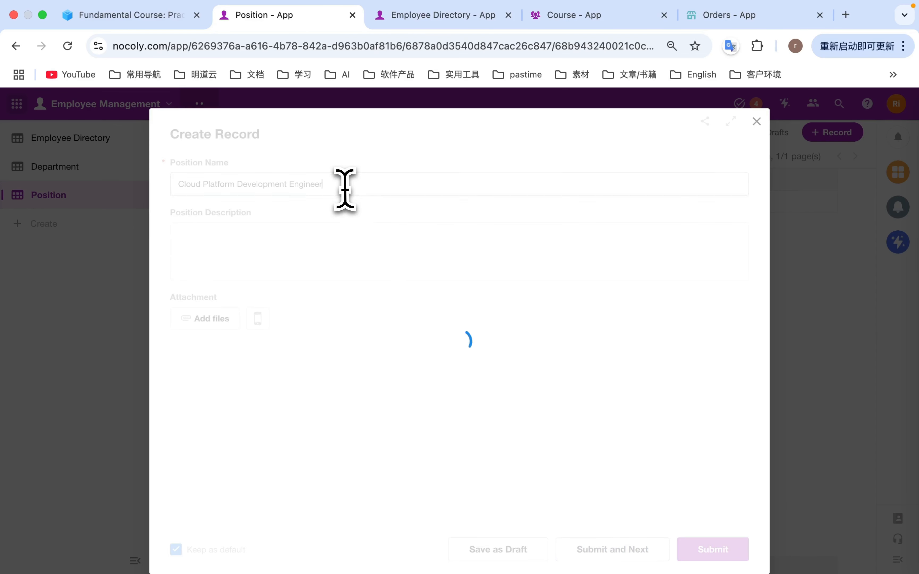
pyautogui.moveTo(340, 185); pyautogui.dragTo(174, 184)
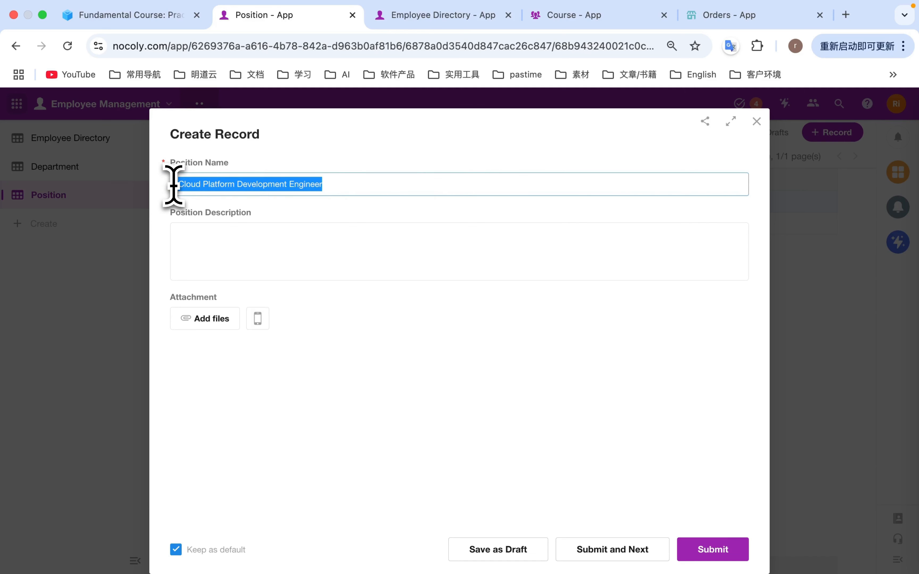
pyautogui.press('BackSpace')
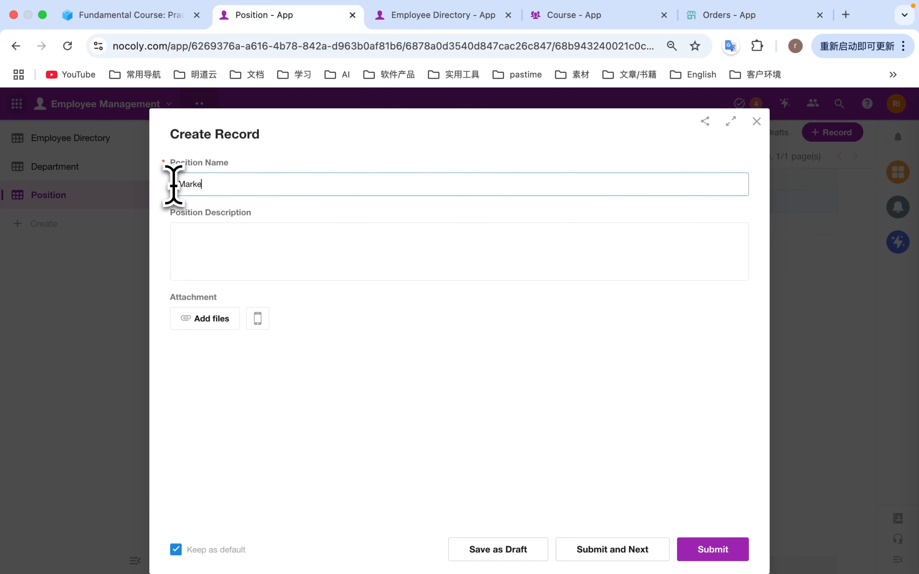
pyautogui.write('Marketing Specialist')
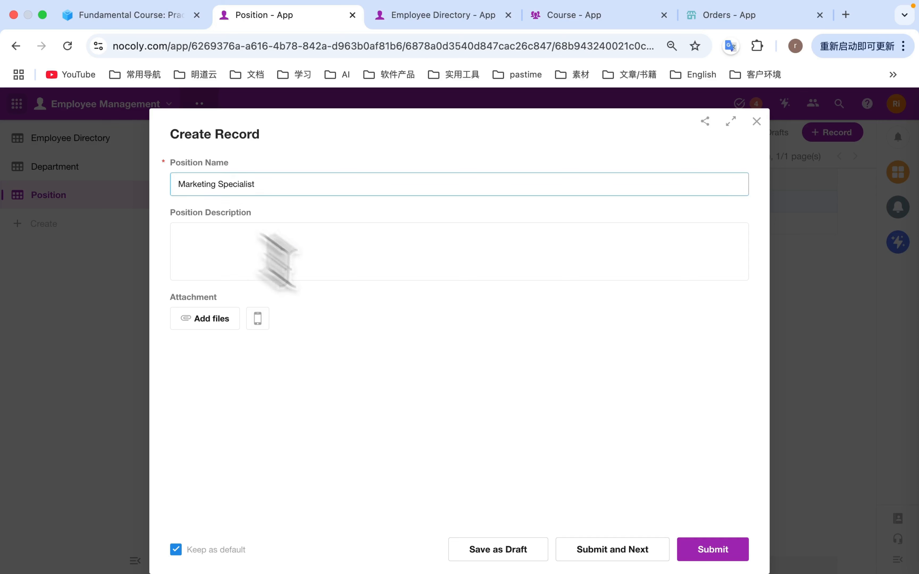
pyautogui.click(635, 558)
# Add two more position records named HR Specialist and Operations Specialist, closing the form after the second one.
pyautogui.doubleClick(203, 184)
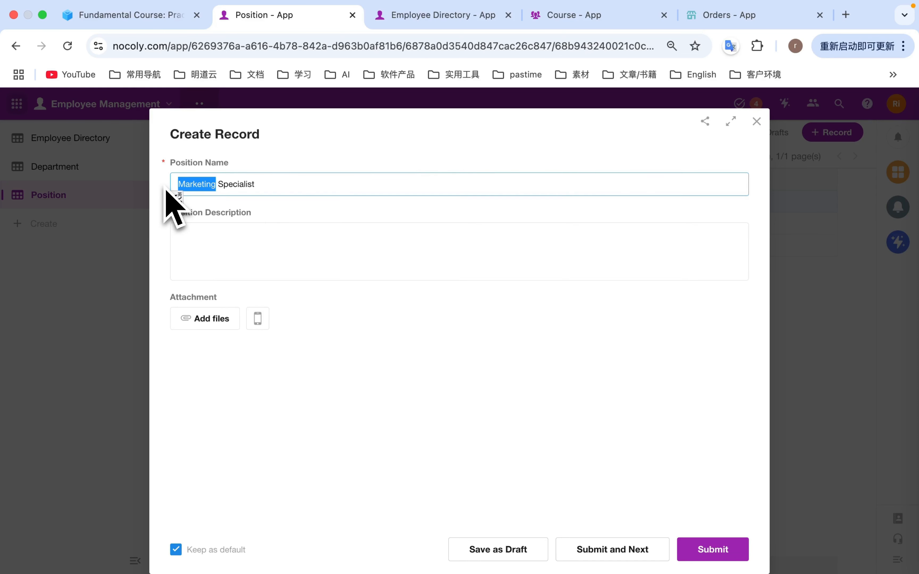
pyautogui.write('HR')
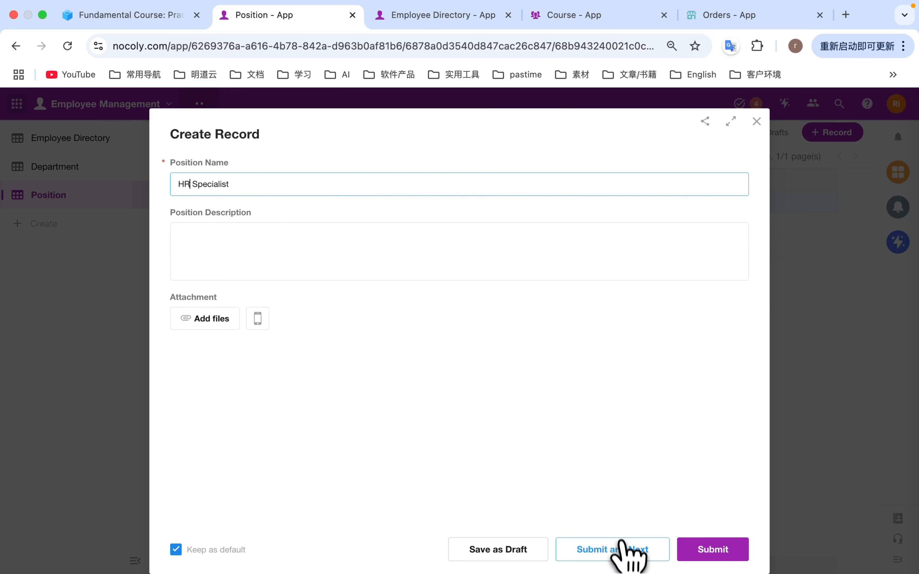
pyautogui.click(625, 551)
pyautogui.moveTo(186, 186); pyautogui.dragTo(178, 186)
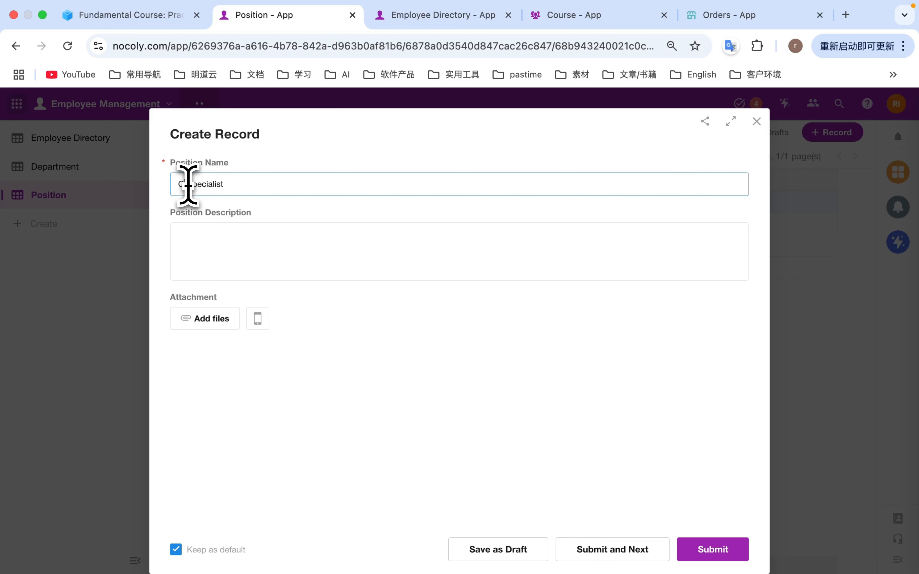
pyautogui.write('Operations')
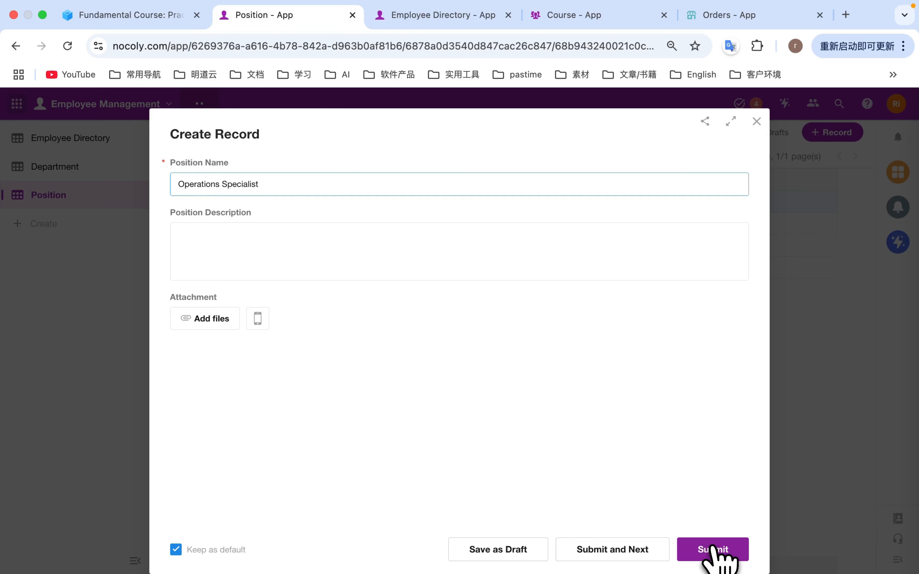
pyautogui.click(713, 549)
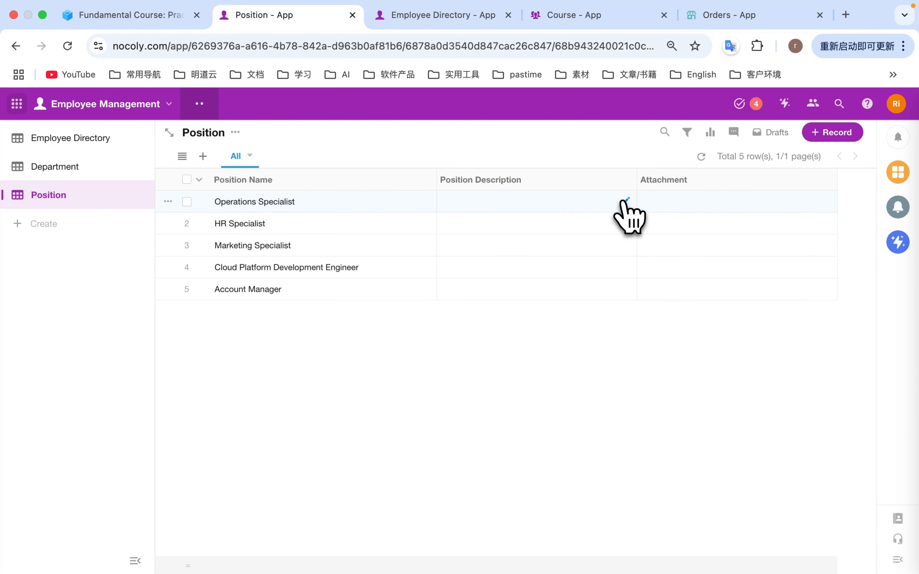
pyautogui.click(625, 200)
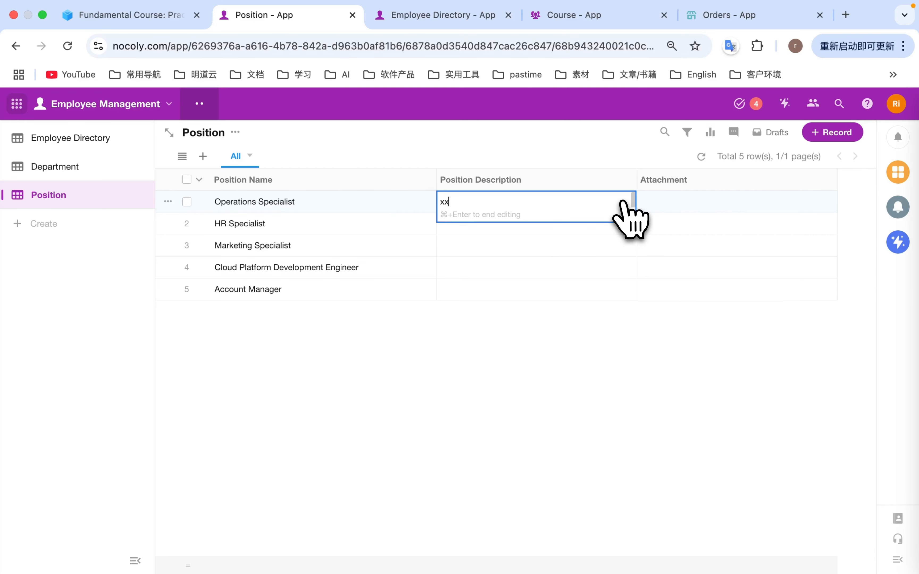
pyautogui.press('BackSpace')
pyautogui.press('BackSpace')
pyautogui.click(452, 411)
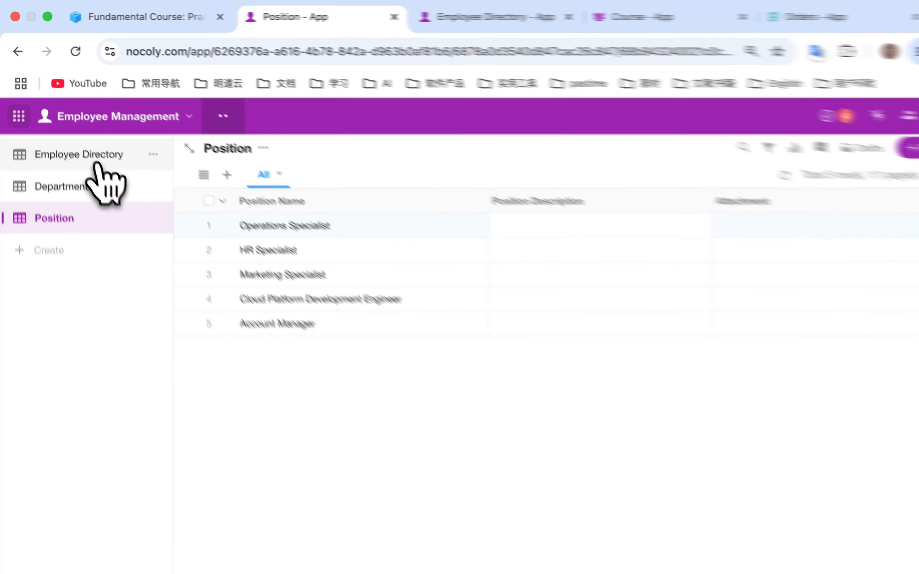
# Open the Employee Directory form for editing and add a Relationship field between Course Rating and Employee Photo.
pyautogui.click(85, 142)
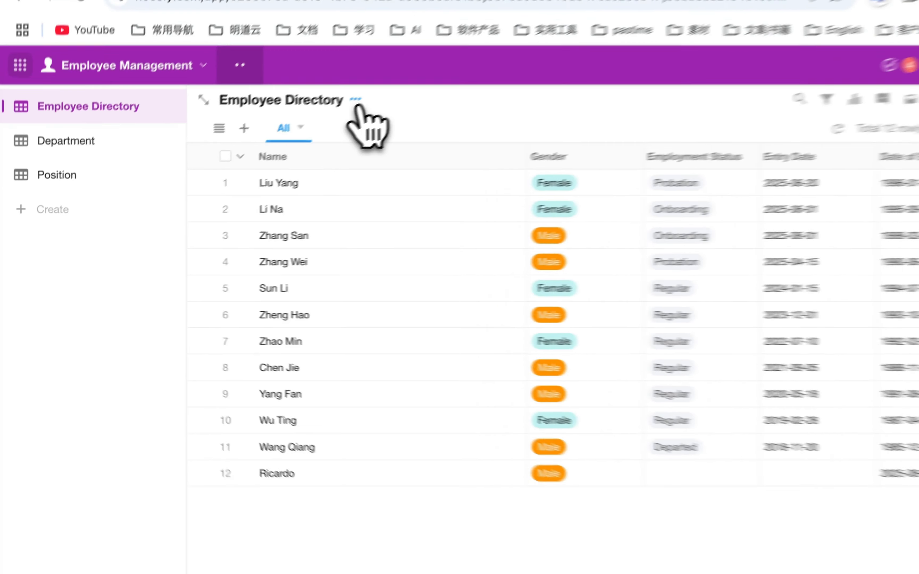
pyautogui.click(295, 133)
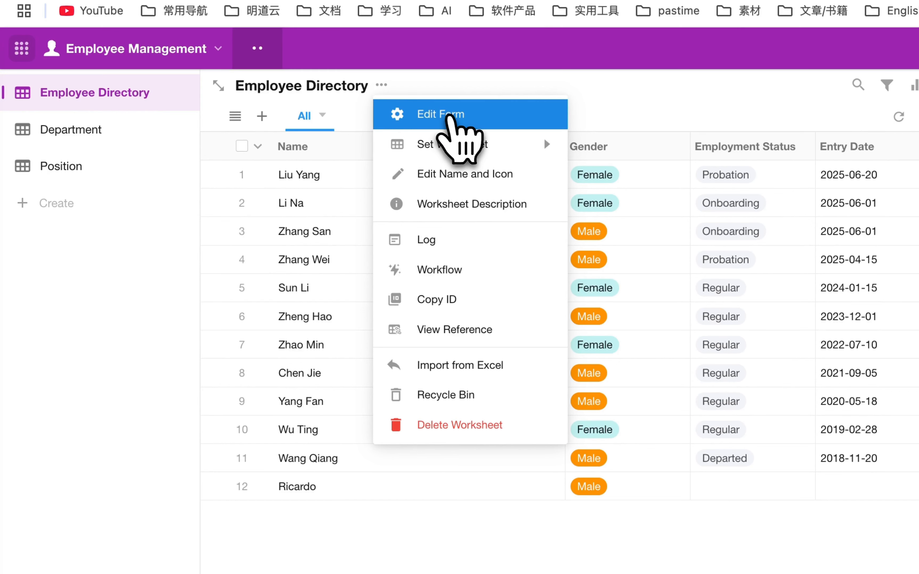
pyautogui.click(481, 116)
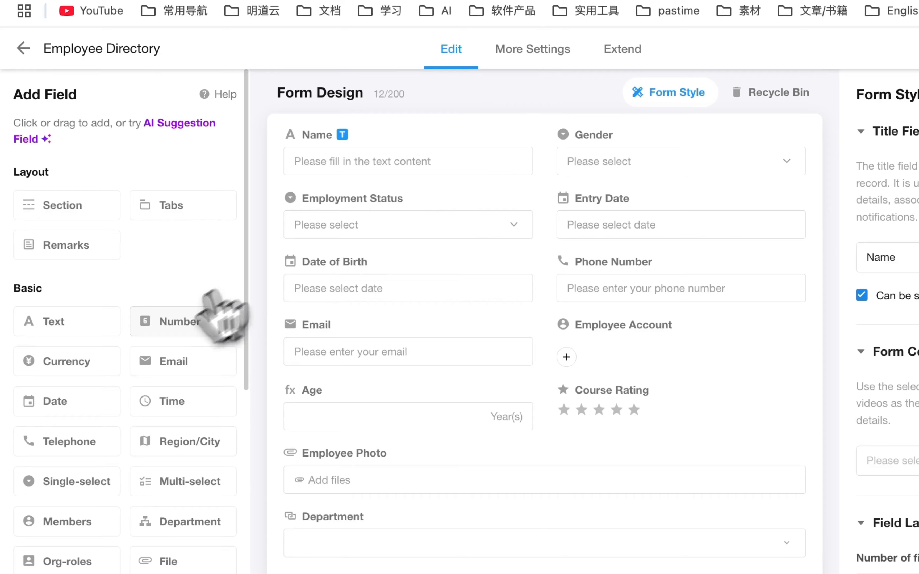
pyautogui.scroll(-5, 152, 352)
pyautogui.scroll(-10, 140, 335)
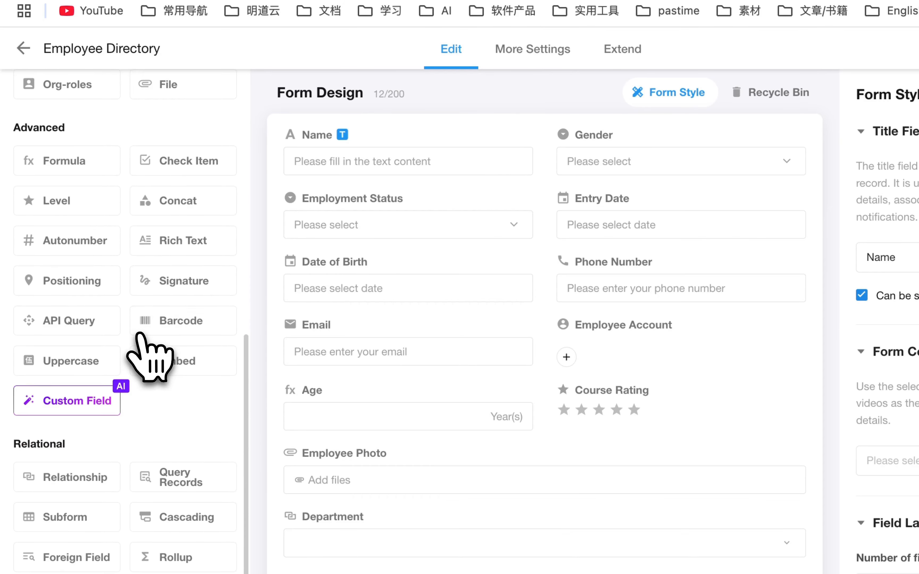
pyautogui.moveTo(65, 488); pyautogui.dragTo(623, 452)
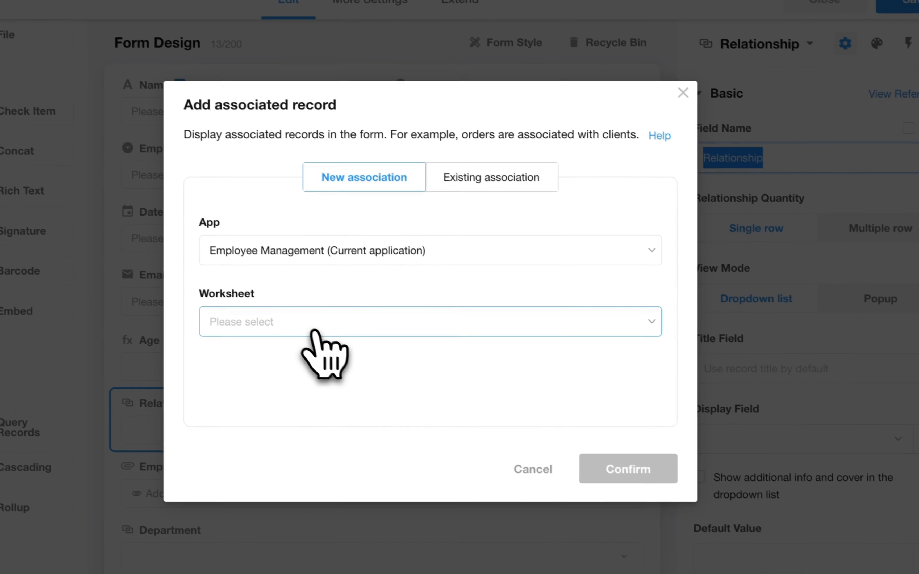
# Associate the new relationship field with the Position worksheet of the current application, and save and close the form.
pyautogui.click(351, 348)
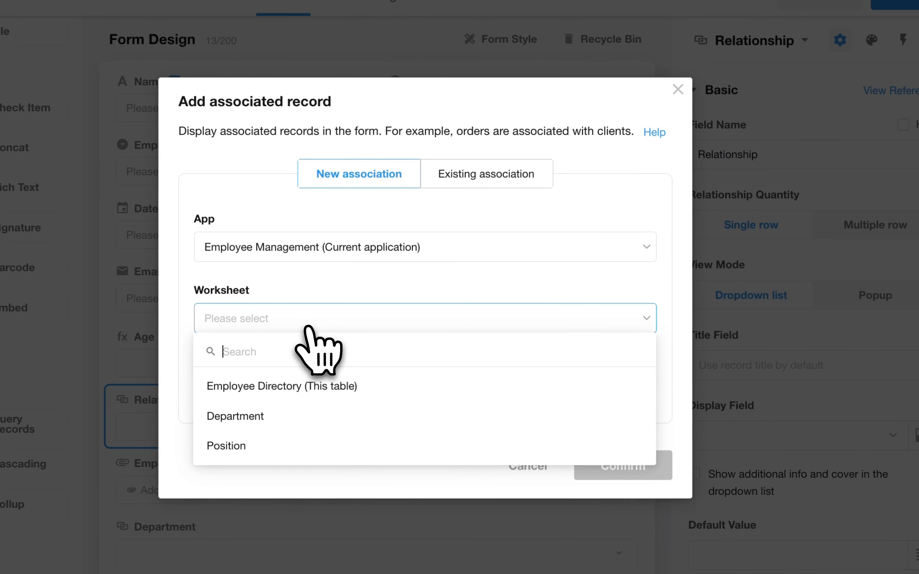
pyautogui.click(273, 447)
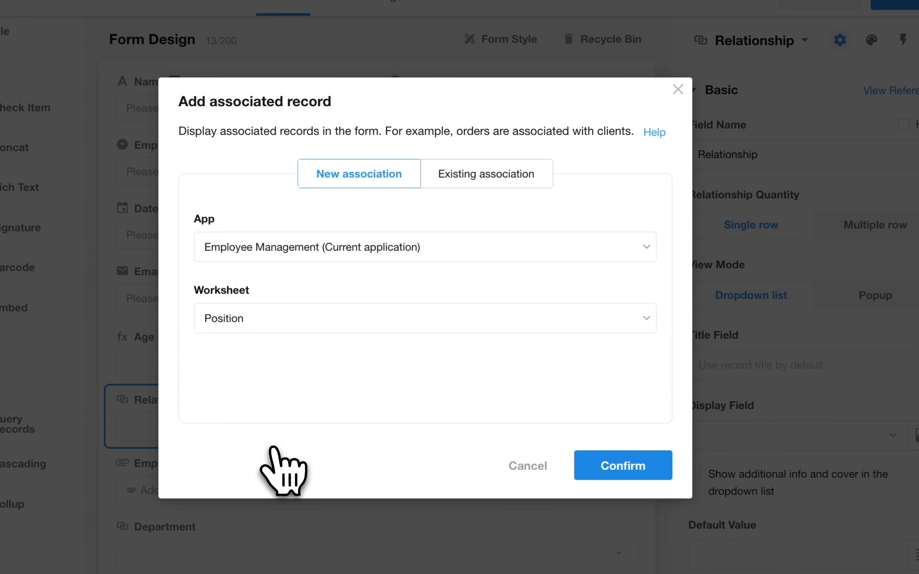
pyautogui.click(632, 474)
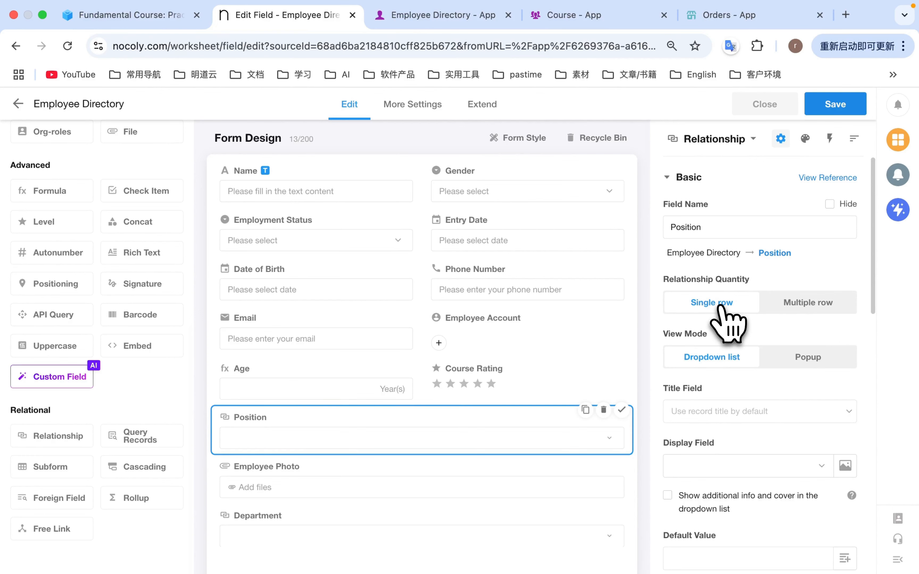
pyautogui.click(837, 107)
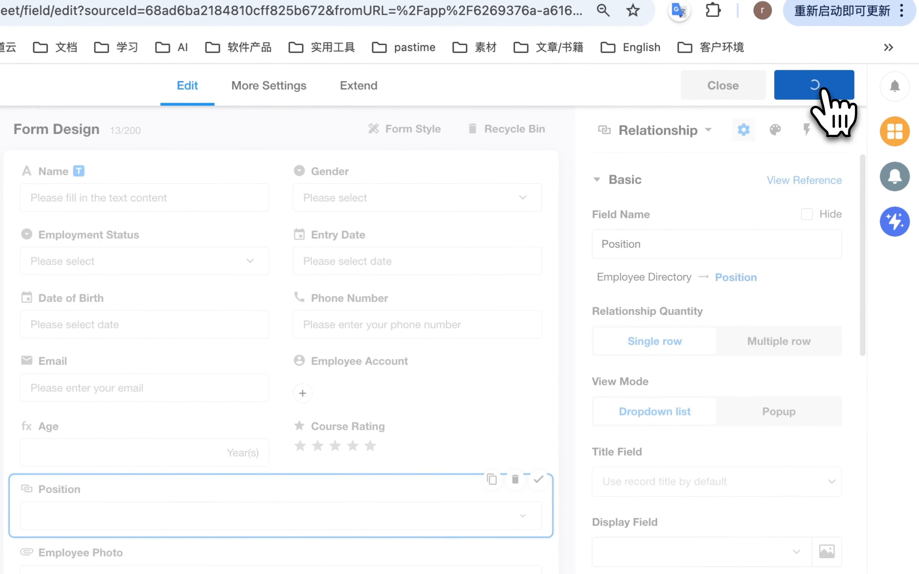
pyautogui.click(731, 89)
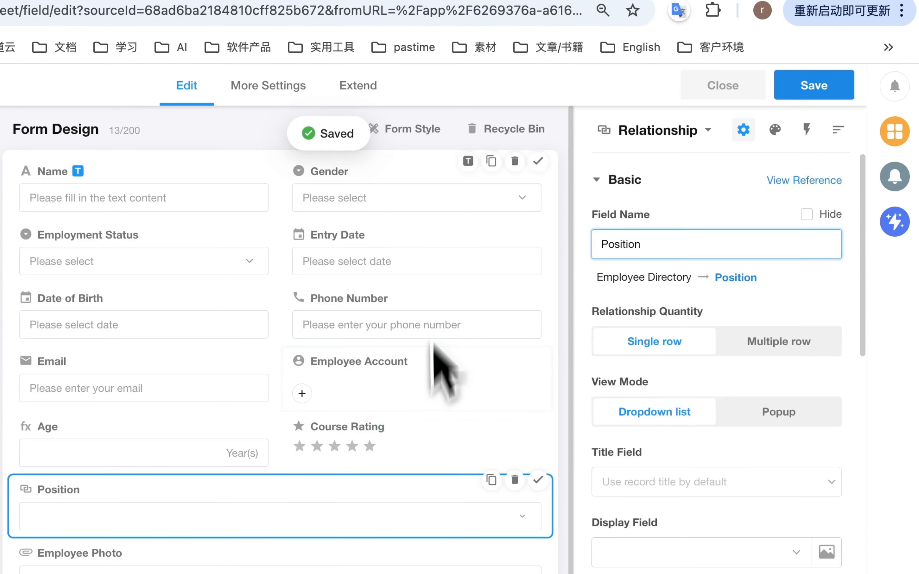
pyautogui.click(708, 91)
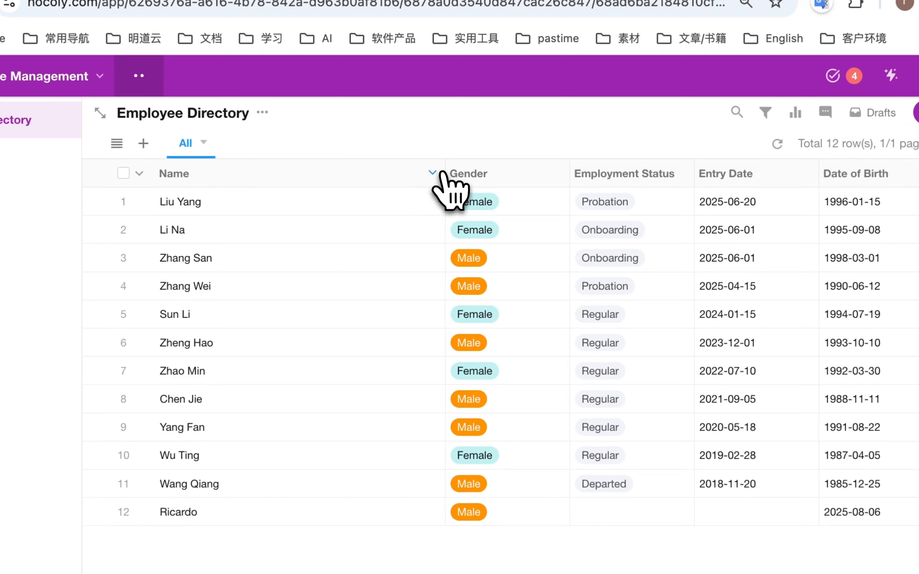
# Narrow the Name column of the Employee Directory and freeze it.
pyautogui.moveTo(438, 179); pyautogui.dragTo(286, 172)
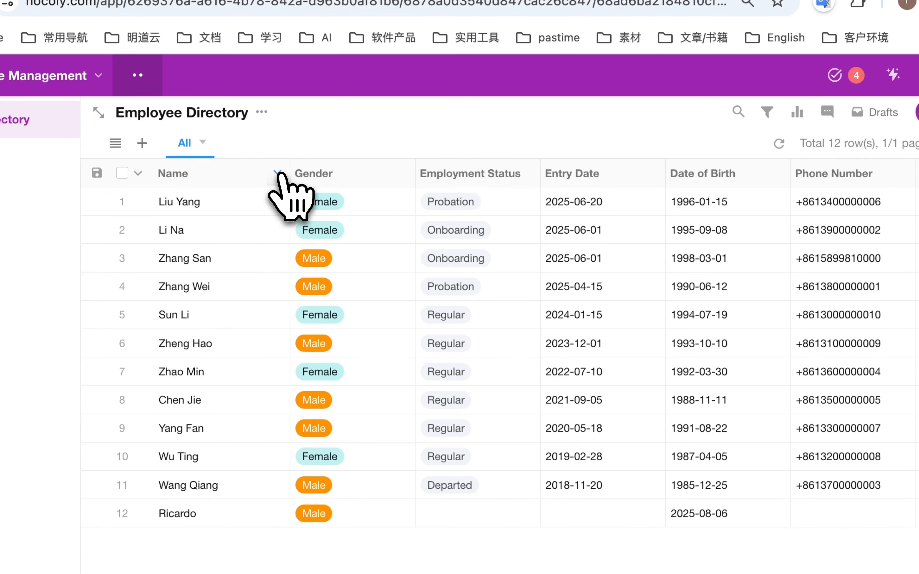
pyautogui.click(279, 173)
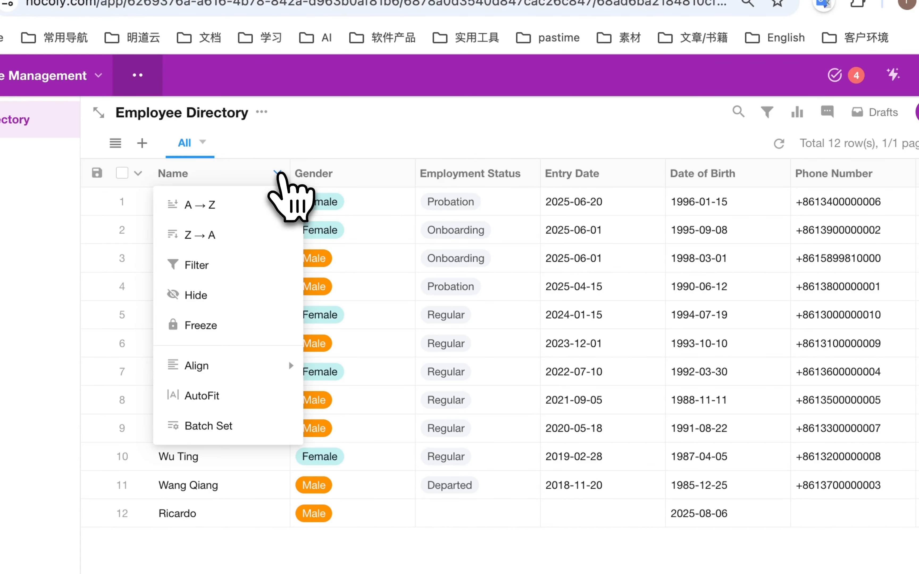
pyautogui.click(227, 327)
# Set the position of the three Sales department employees in the Employee Directory to Account Manager.
pyautogui.hscroll(15, 406, 353)
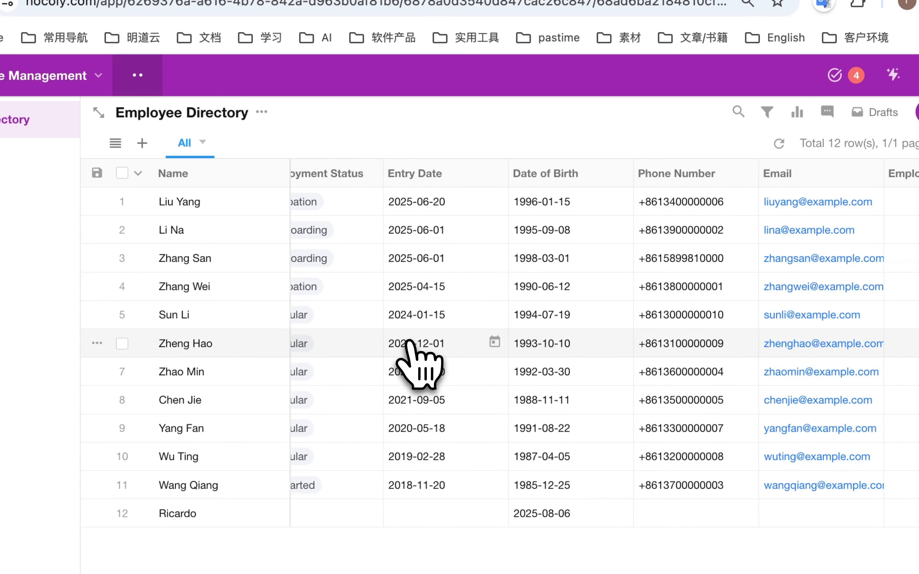
pyautogui.hscroll(2, 408, 342)
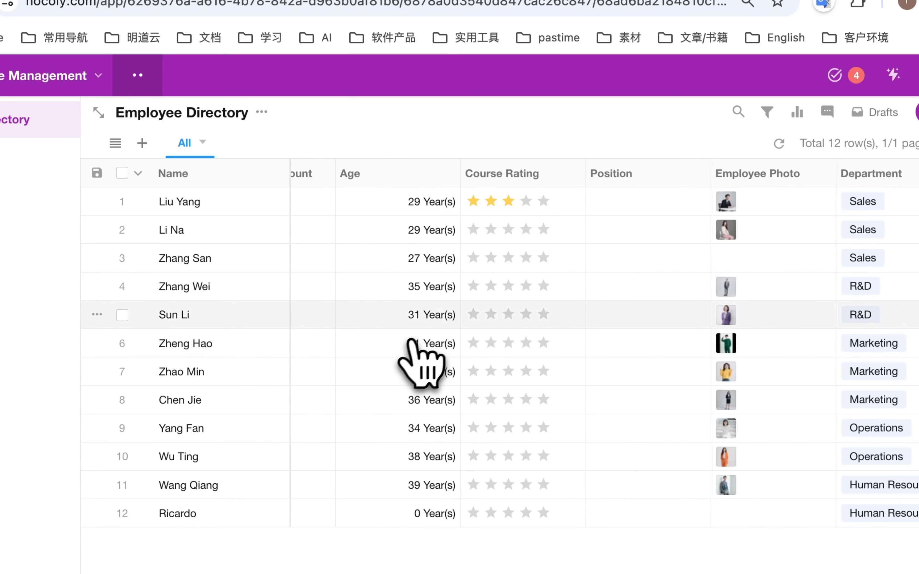
pyautogui.click(576, 225)
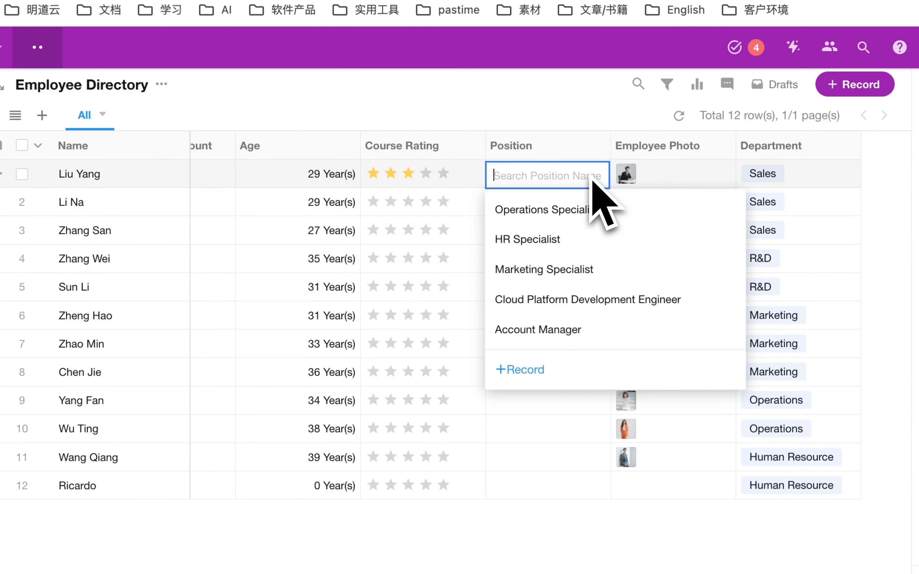
pyautogui.click(537, 329)
pyautogui.click(593, 202)
pyautogui.click(540, 358)
pyautogui.click(592, 230)
pyautogui.click(539, 386)
# Set the position of the two R&D employees to Cloud Platform Development Engineer.
pyautogui.click(596, 259)
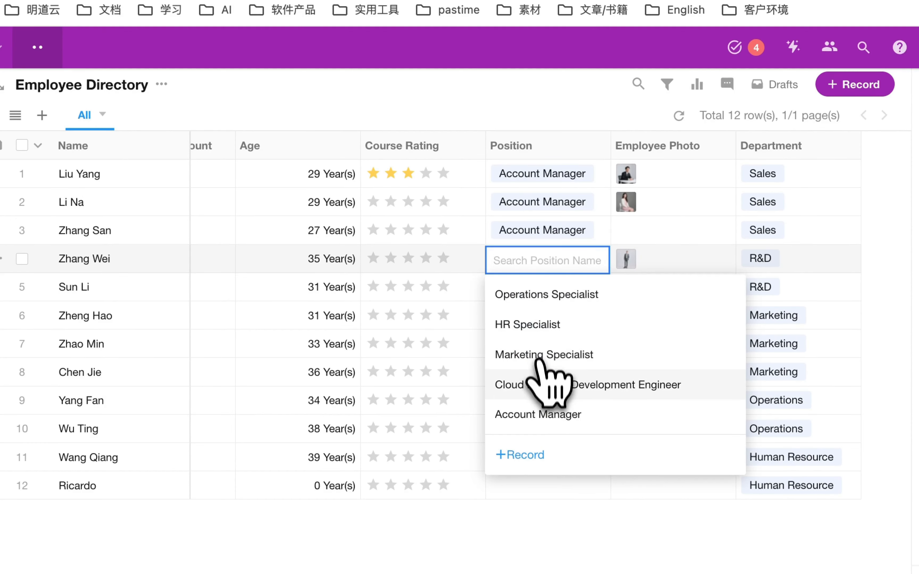
pyautogui.click(541, 385)
pyautogui.click(595, 287)
pyautogui.click(559, 413)
# Set the position of the three Marketing department employees to Marketing Specialist.
pyautogui.click(595, 316)
pyautogui.click(567, 411)
pyautogui.click(594, 344)
pyautogui.click(560, 116)
pyautogui.click(596, 372)
pyautogui.click(554, 145)
# Assign Operations Specialist to the two Operations employees and HR Specialist to the two Human Resource employees.
pyautogui.click(596, 400)
pyautogui.click(543, 112)
pyautogui.click(596, 429)
pyautogui.click(544, 128)
pyautogui.click(595, 457)
pyautogui.click(545, 190)
pyautogui.click(580, 482)
pyautogui.click(554, 209)
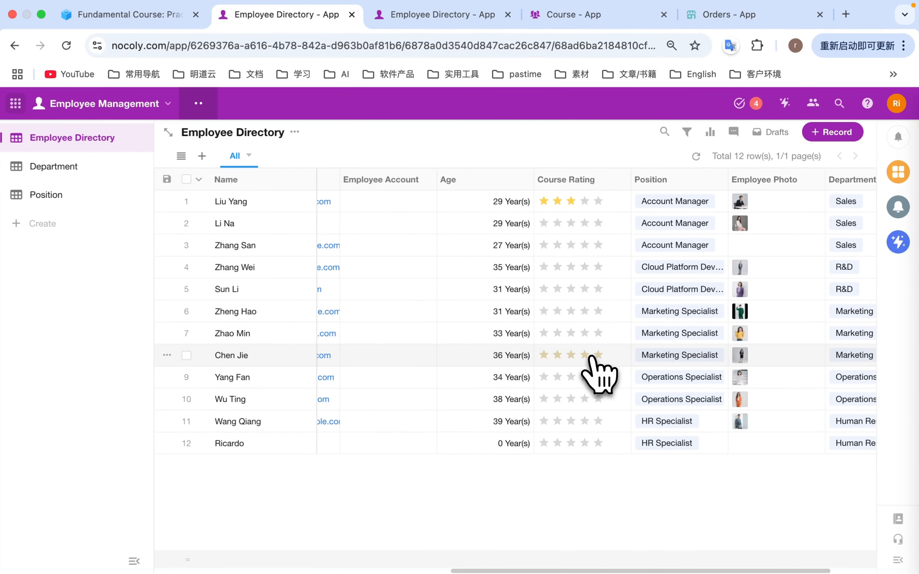
# Create a worksheet group named Organization for the existing worksheets in the Employee Management app.
pyautogui.hscroll(-10, 592, 359)
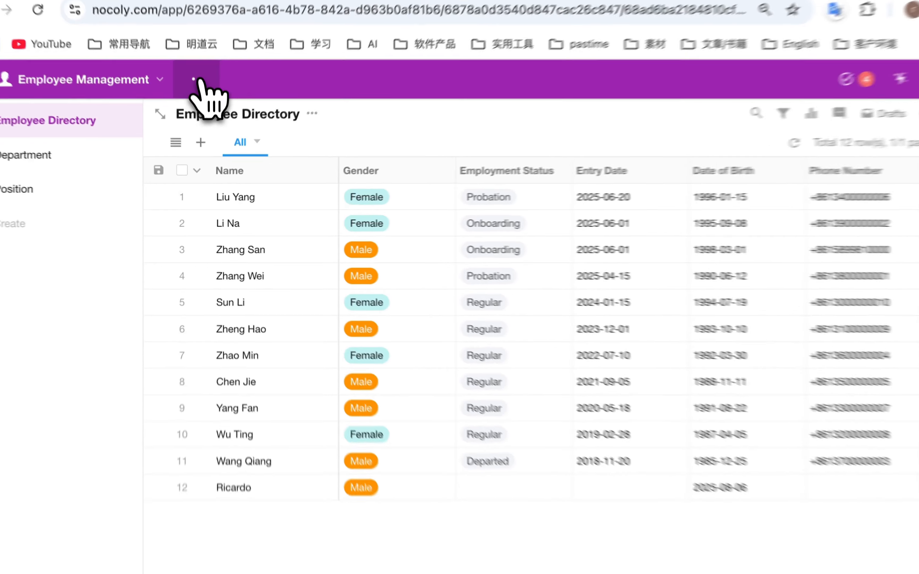
pyautogui.click(197, 104)
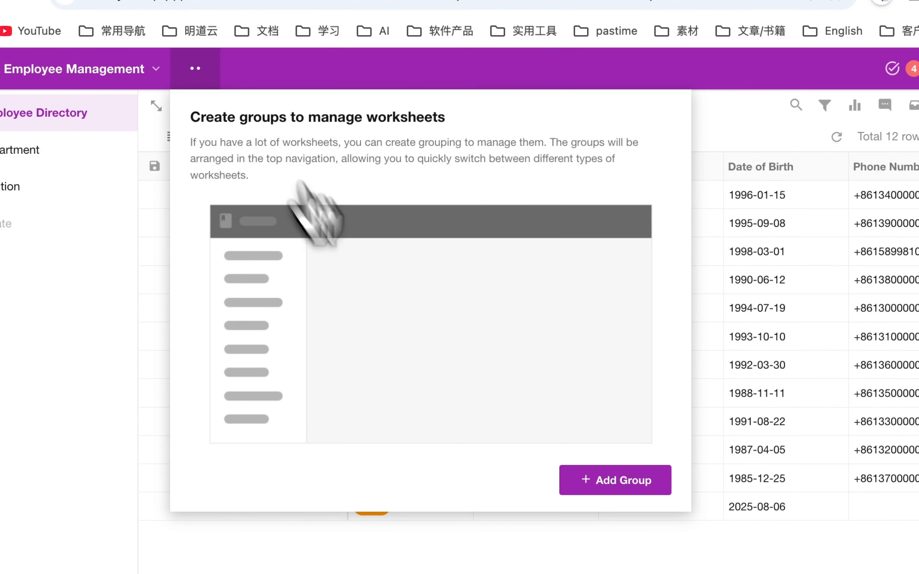
pyautogui.click(563, 475)
pyautogui.write('Organiz')
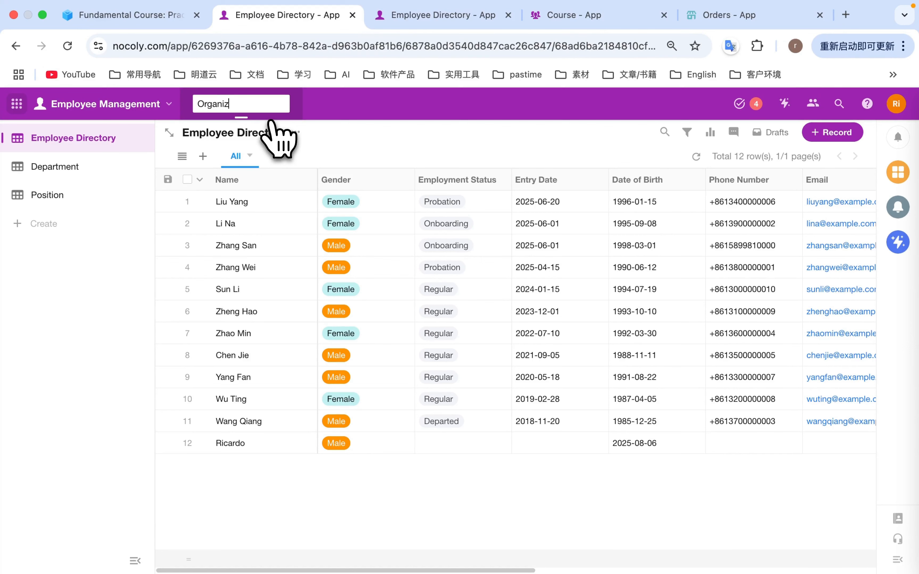
pyautogui.press('Escape')
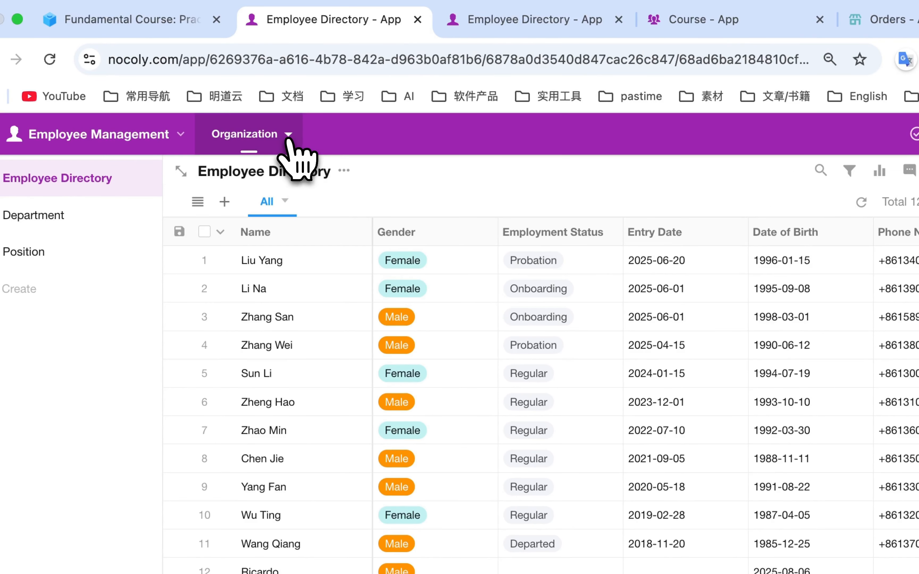
# Add a second worksheet group named Courses beside the Organization group.
pyautogui.click(252, 105)
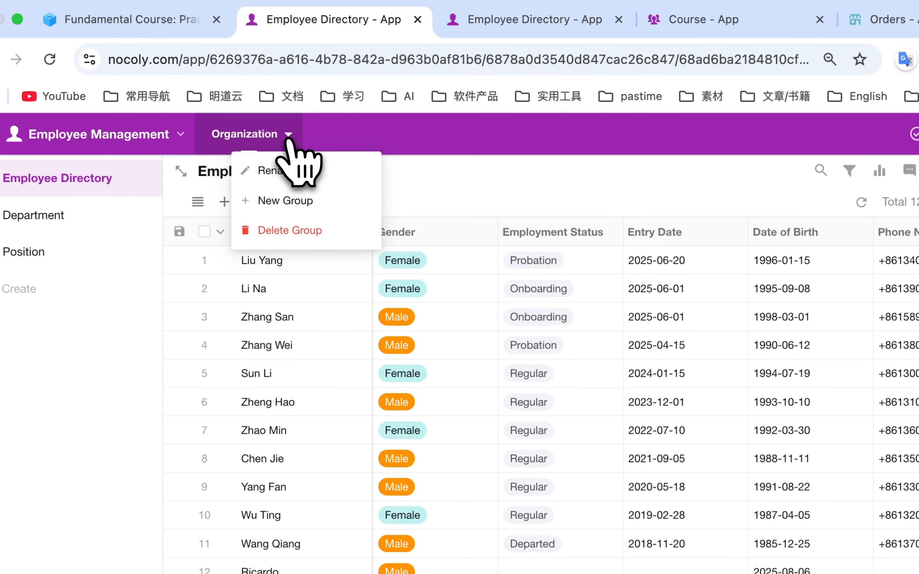
pyautogui.click(298, 205)
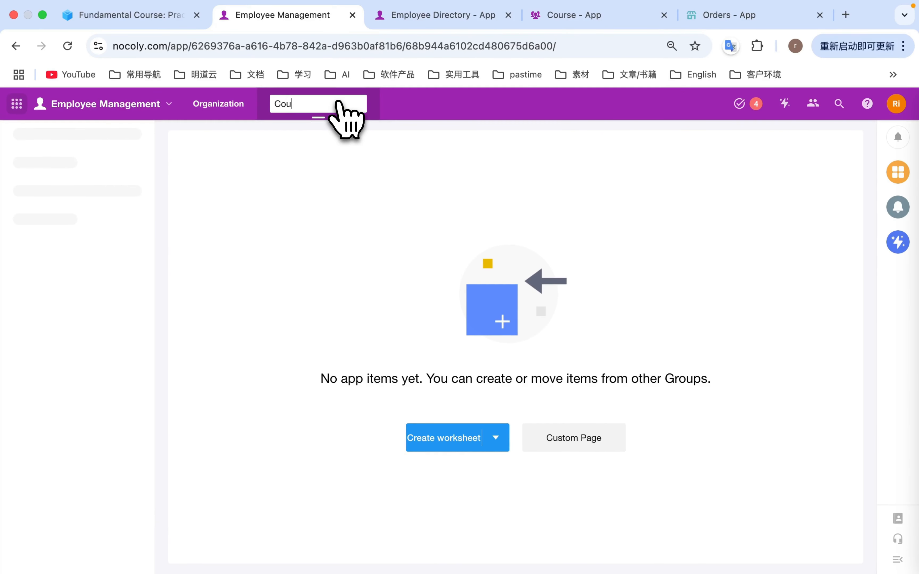
pyautogui.press('Return')
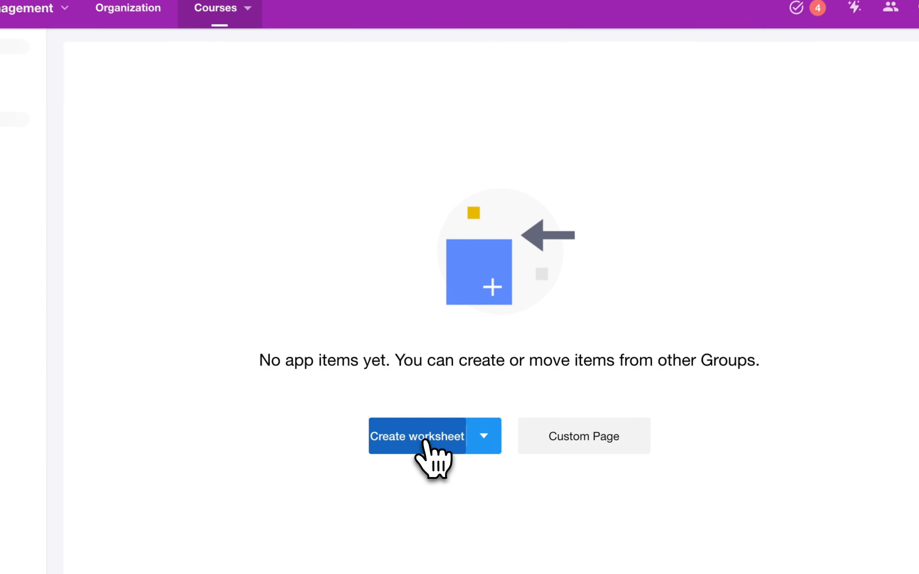
# Create a worksheet named Course in the empty Courses group.
pyautogui.click(426, 440)
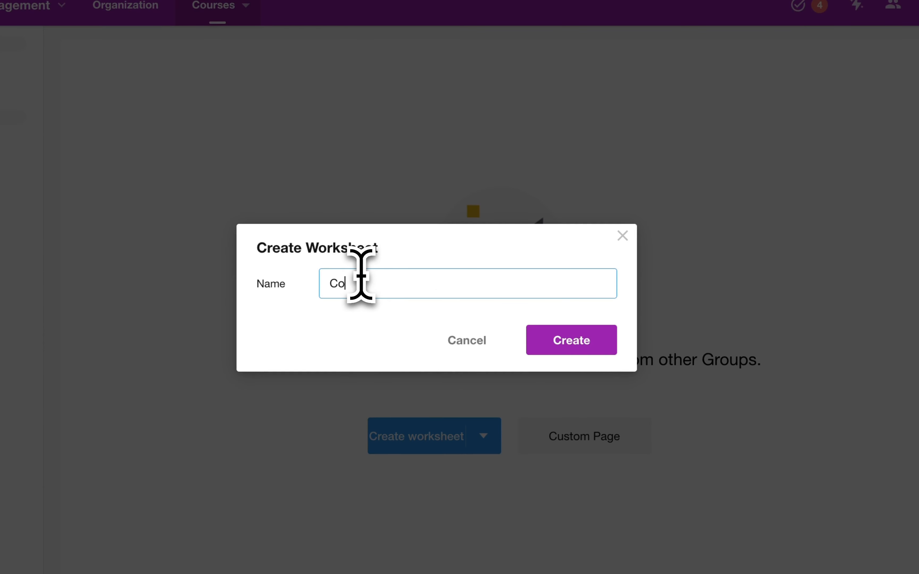
pyautogui.write('Course')
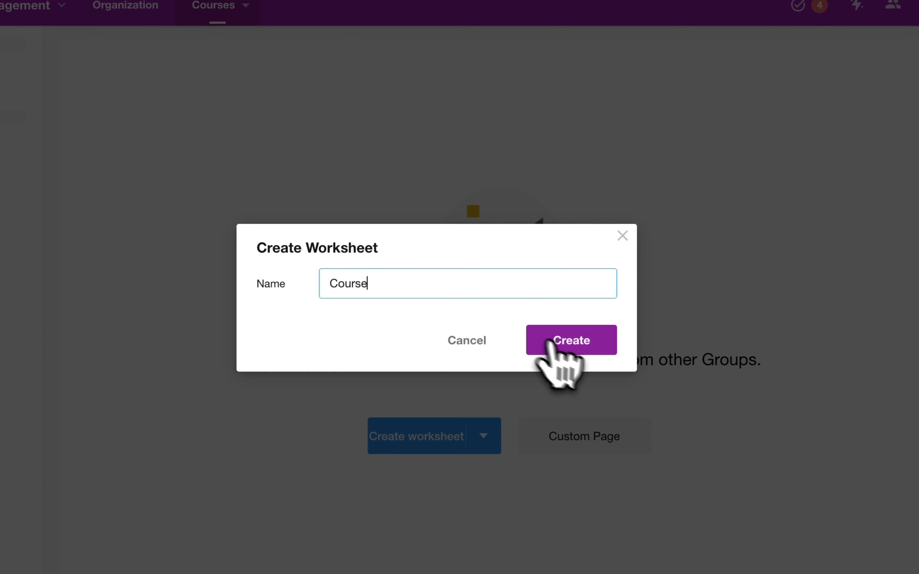
pyautogui.click(592, 342)
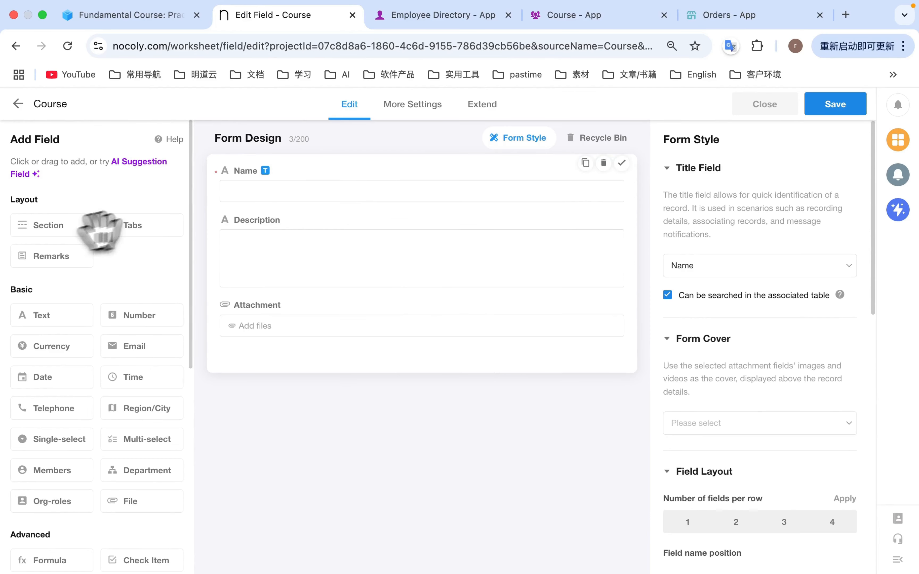
# Rename the Course form's Name field as Course Name and add a single-select Members field named Instructor beside it.
pyautogui.click(338, 188)
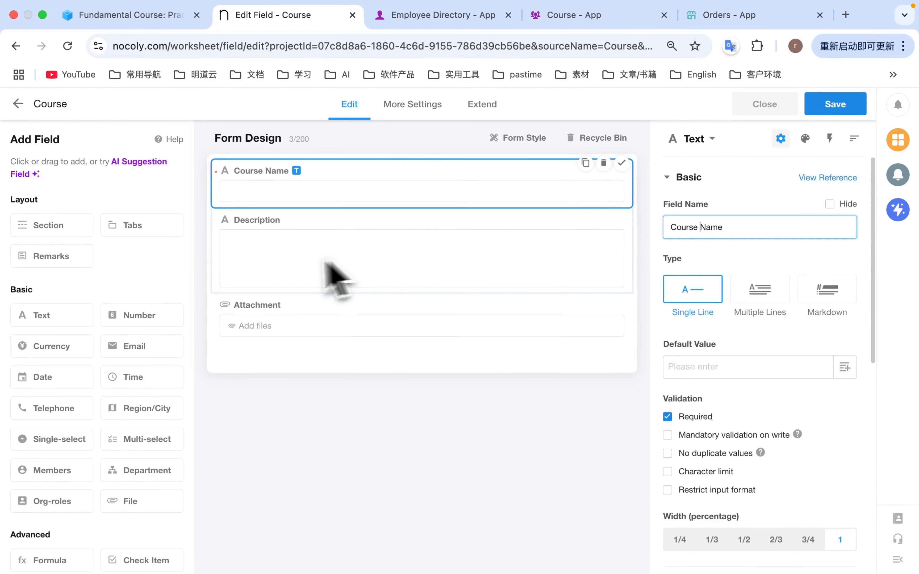
pyautogui.scroll(-3, 53, 411)
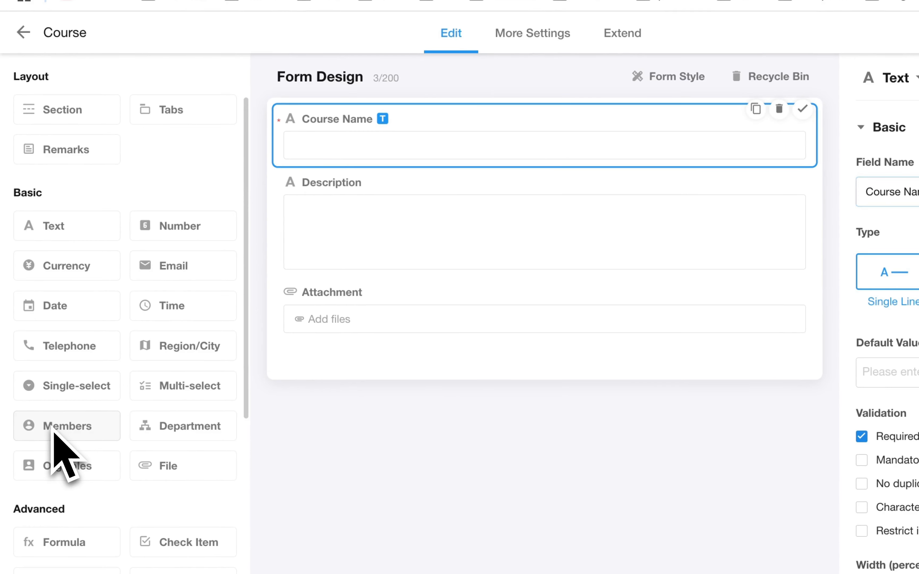
pyautogui.moveTo(43, 413); pyautogui.dragTo(612, 199)
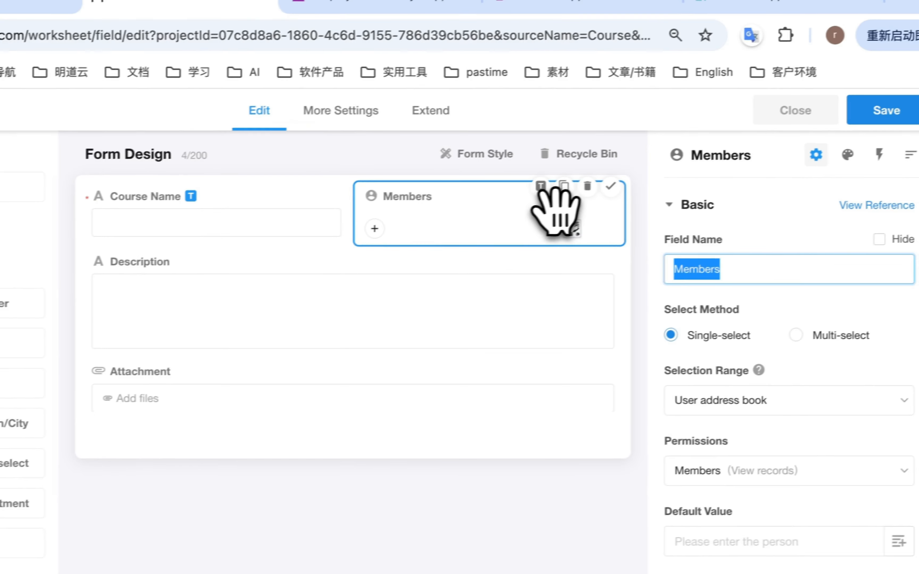
pyautogui.write('Instructor')
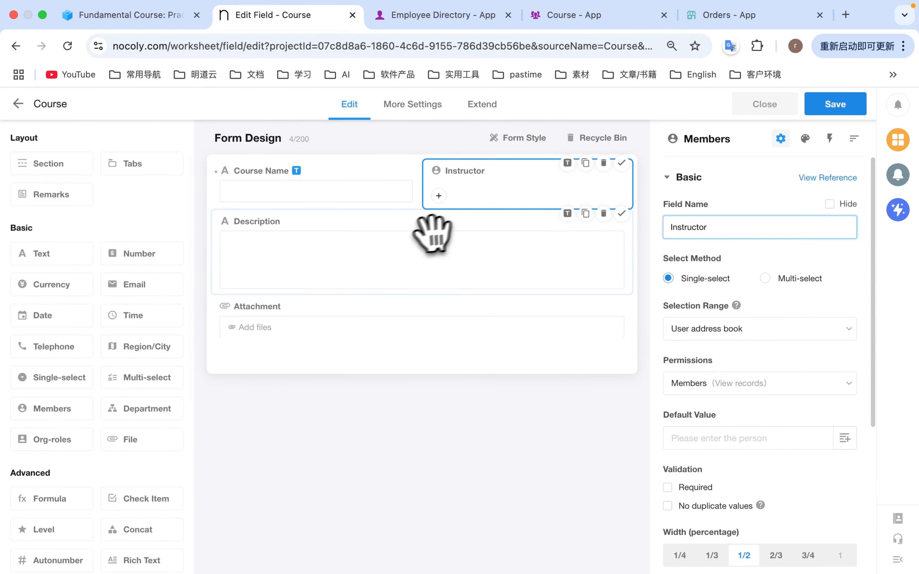
# Rename the Description field as Course Description and the Attachment field as Course Materials, then save and close the form design.
pyautogui.click(361, 249)
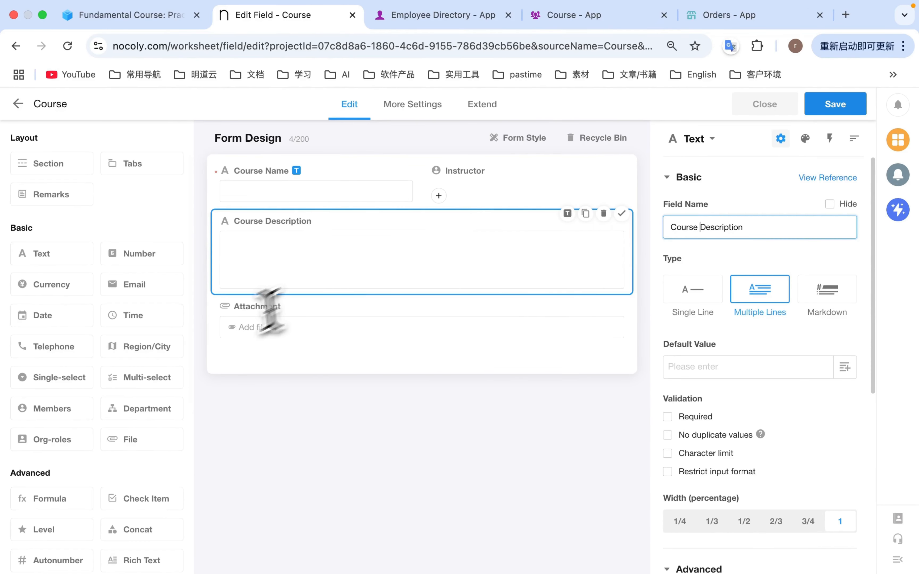
pyautogui.click(271, 312)
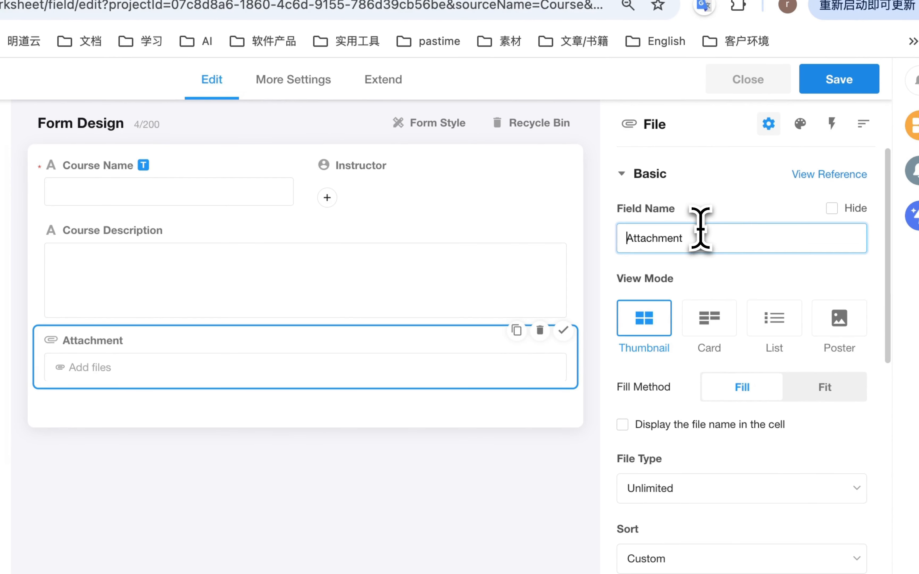
pyautogui.moveTo(703, 234); pyautogui.dragTo(622, 232)
pyautogui.write('C')
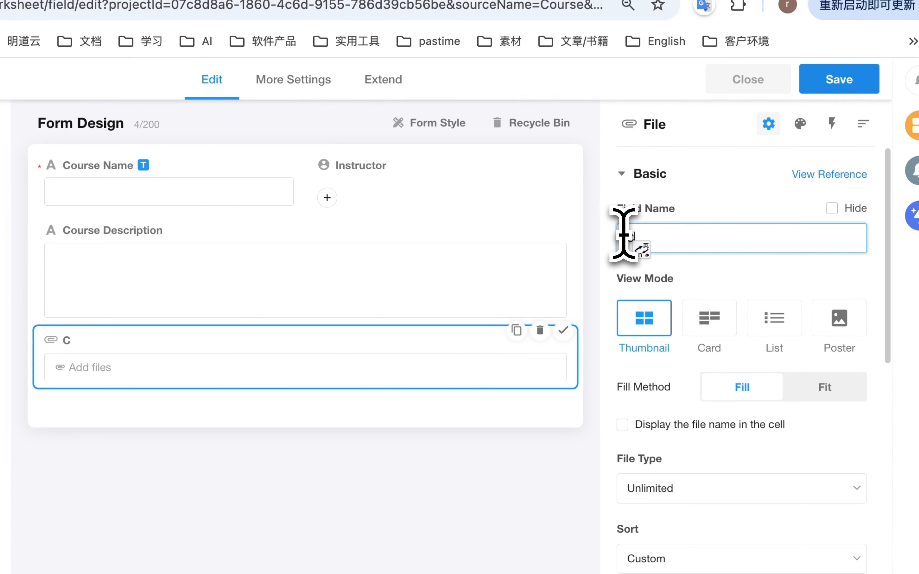
pyautogui.write('ourse')
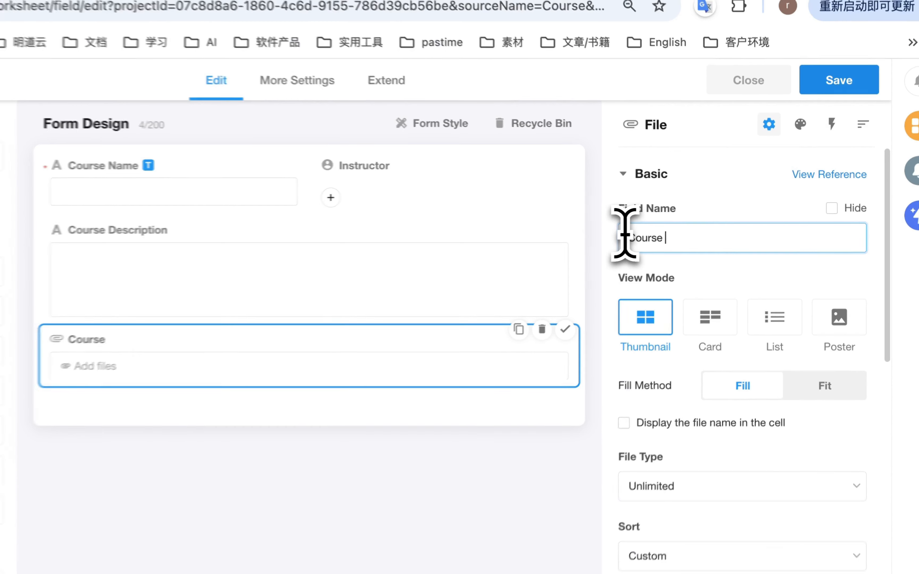
pyautogui.write(' Materi')
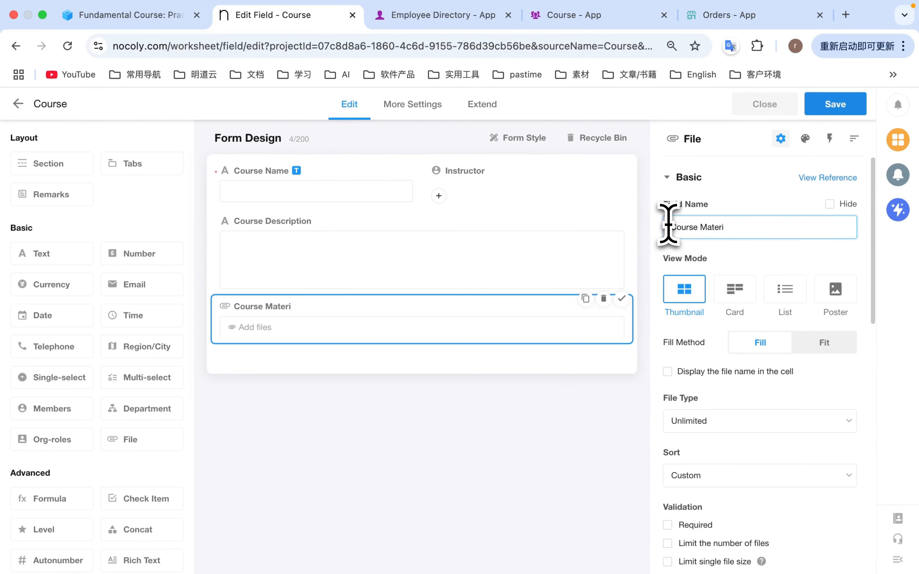
pyautogui.write('als')
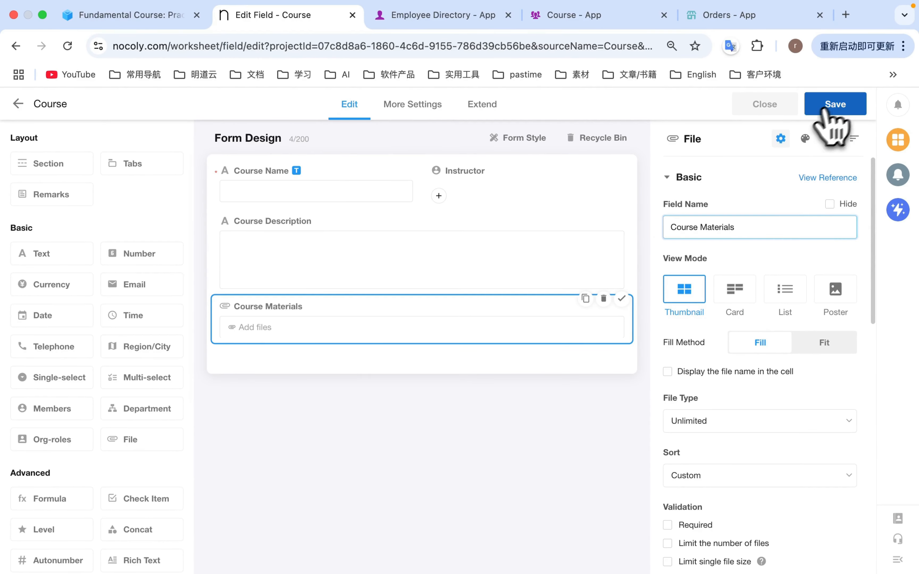
pyautogui.click(834, 108)
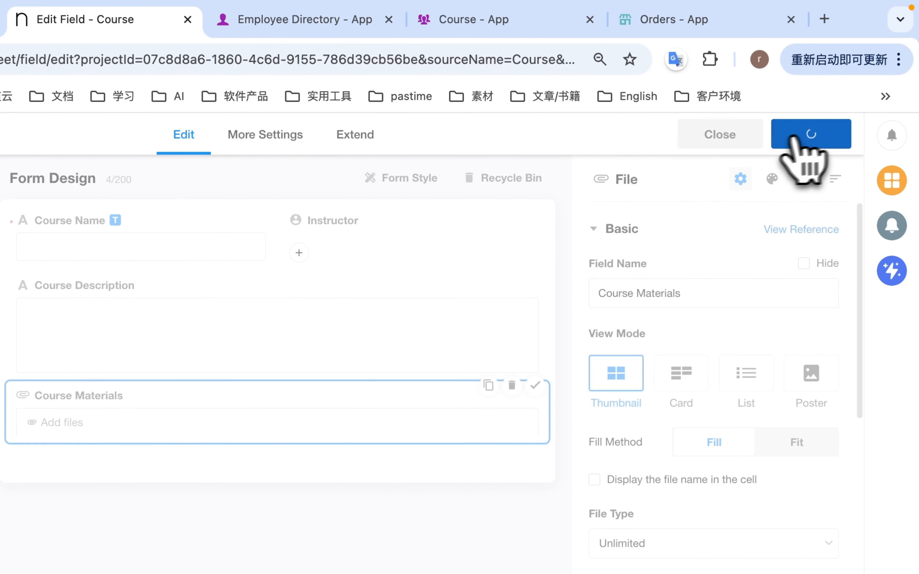
pyautogui.click(713, 136)
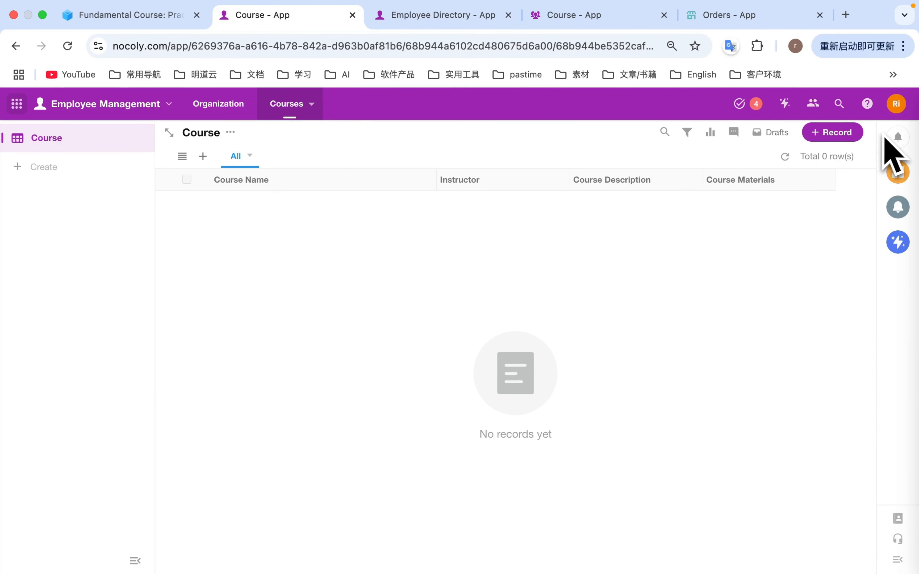
# Submit a course record named Corporate Culture and Policy with yourself as instructor, keeping its values as defaults for the next record.
pyautogui.click(828, 134)
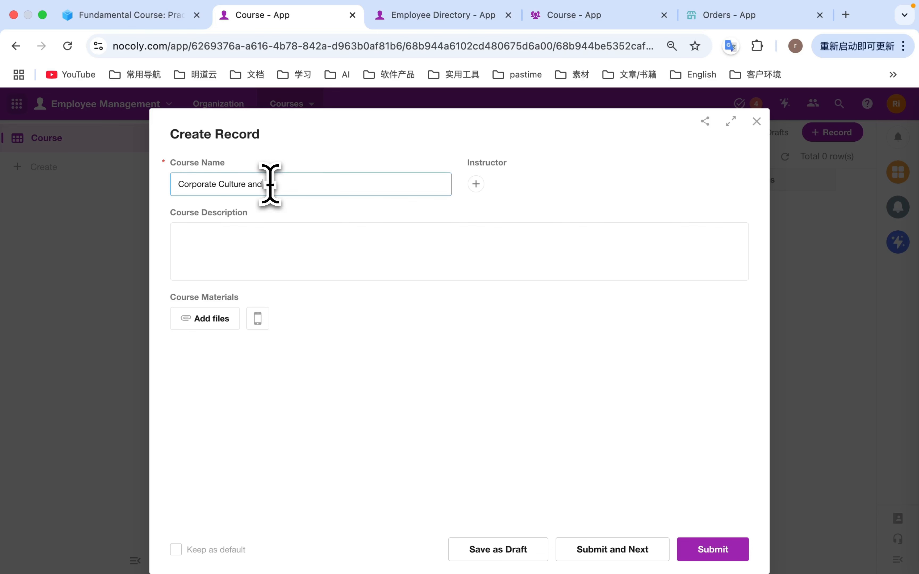
pyautogui.click(476, 184)
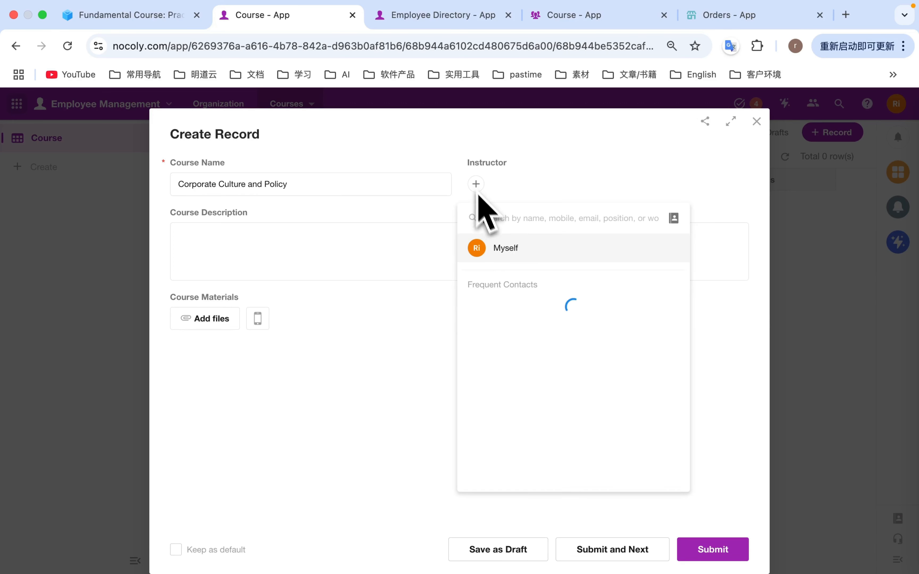
pyautogui.click(511, 253)
pyautogui.click(177, 550)
pyautogui.click(618, 549)
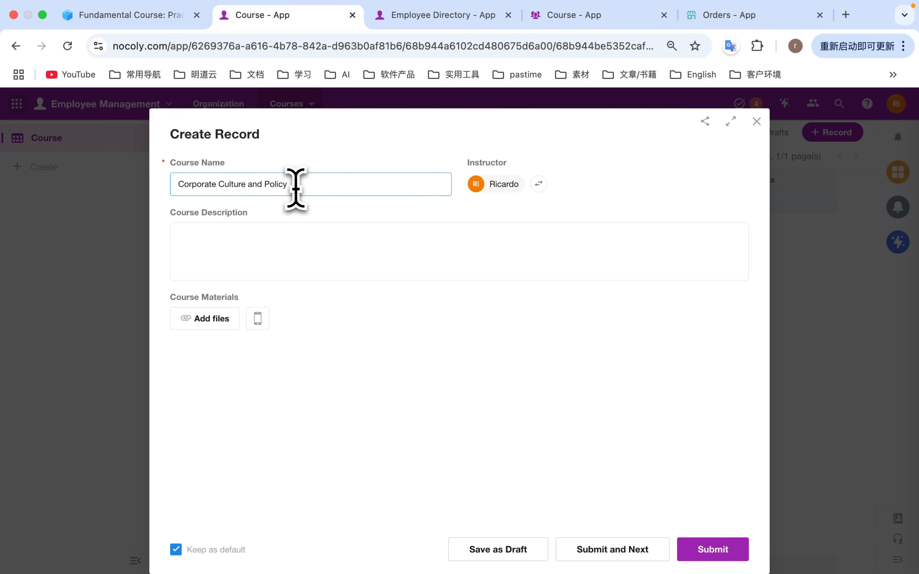
# Submit two more course records named OA Operations and Guidelines and Communication Skills and Collabrations, keeping the same instructor.
pyautogui.moveTo(293, 186); pyautogui.dragTo(170, 187)
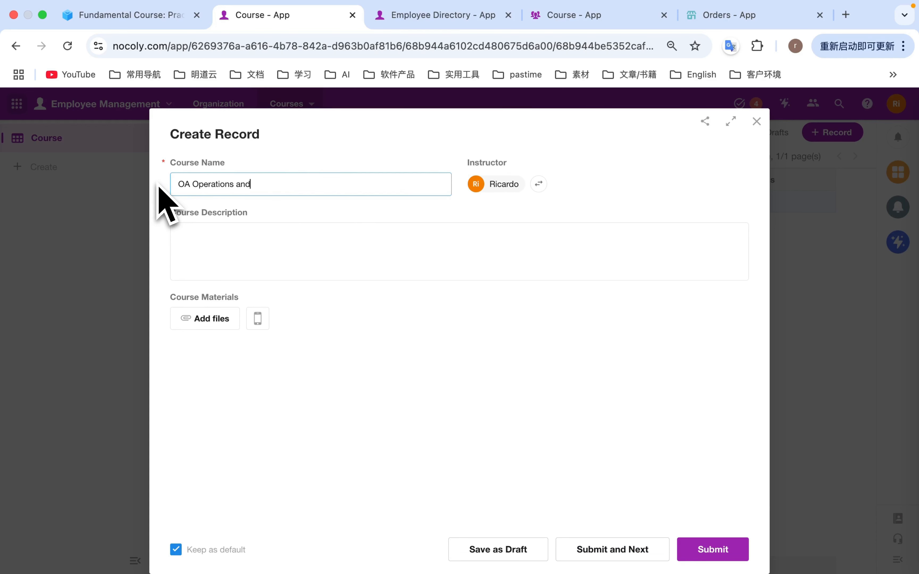
pyautogui.click(631, 557)
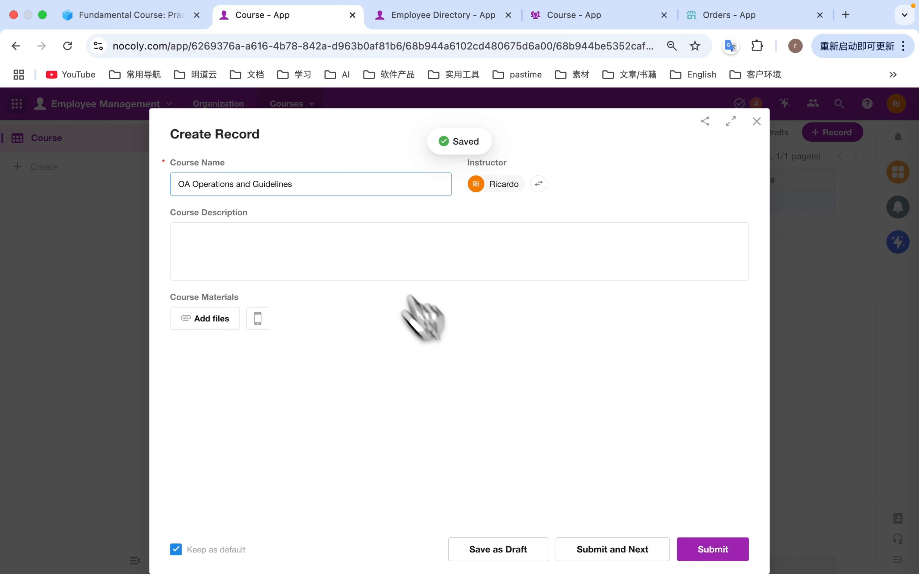
pyautogui.moveTo(303, 189); pyautogui.dragTo(145, 188)
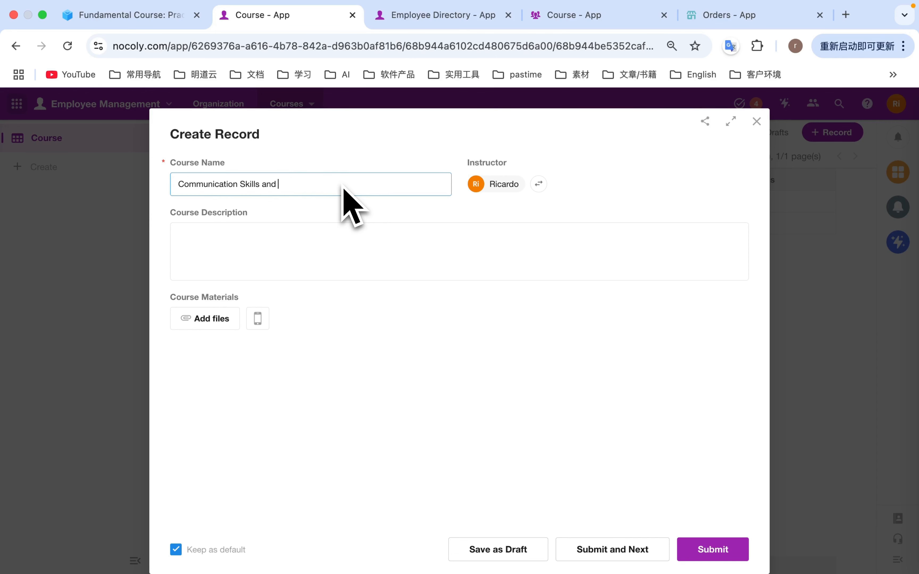
pyautogui.click(717, 550)
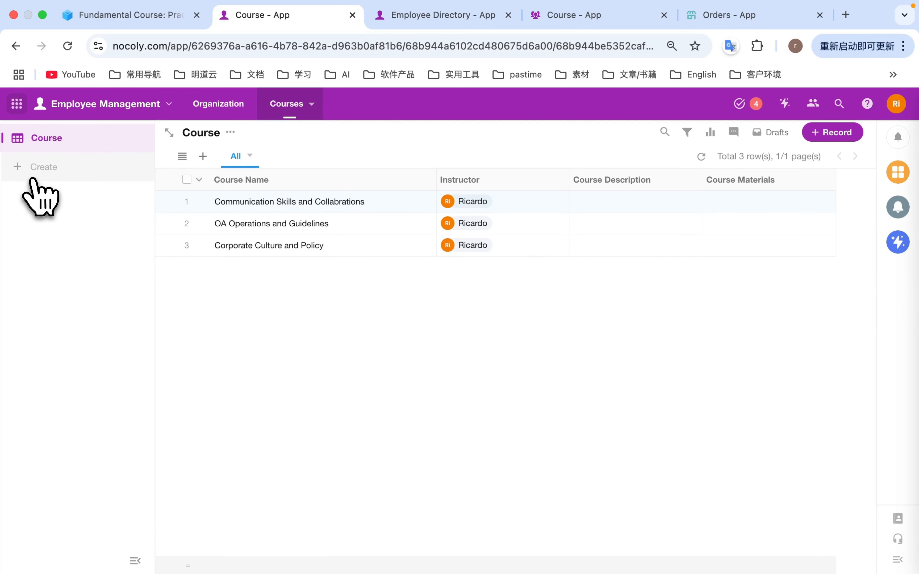
# Create a worksheet from scratch named Course Participation Record in the Courses group.
pyautogui.click(33, 177)
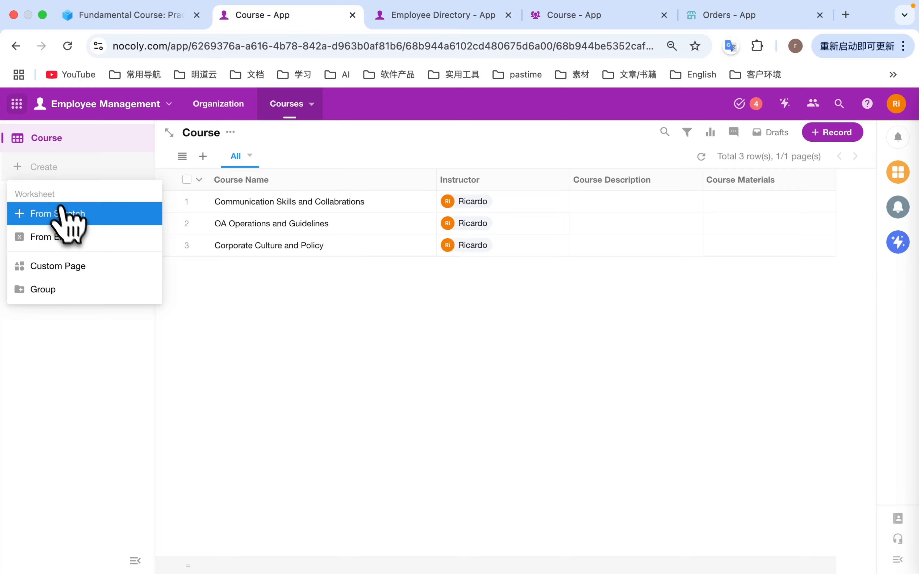
pyautogui.click(68, 216)
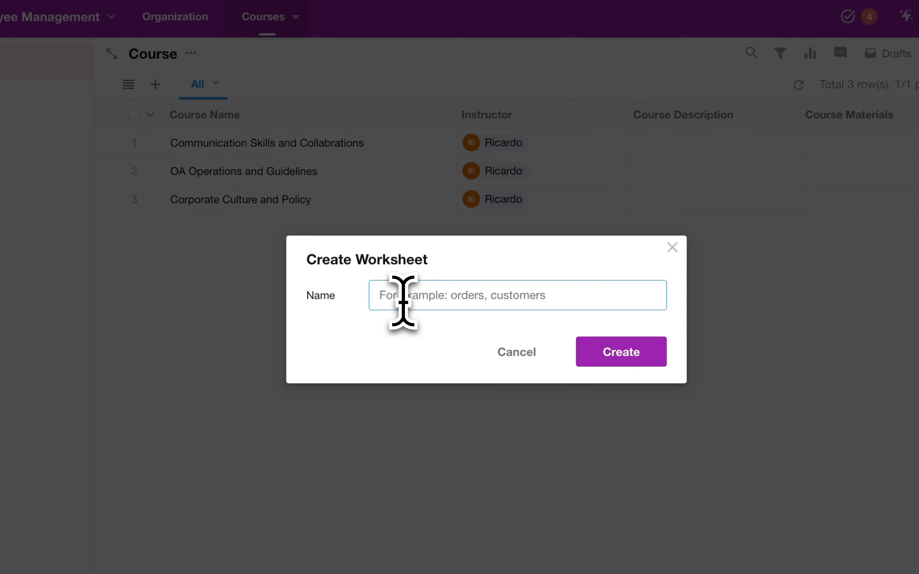
pyautogui.write('C')
pyautogui.write('ourse Pa')
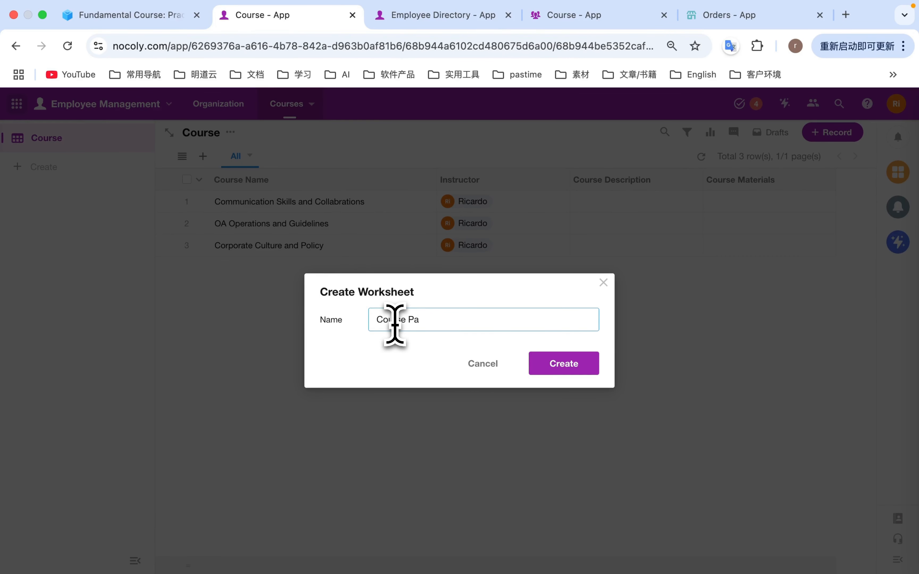
pyautogui.write('rticipation Record')
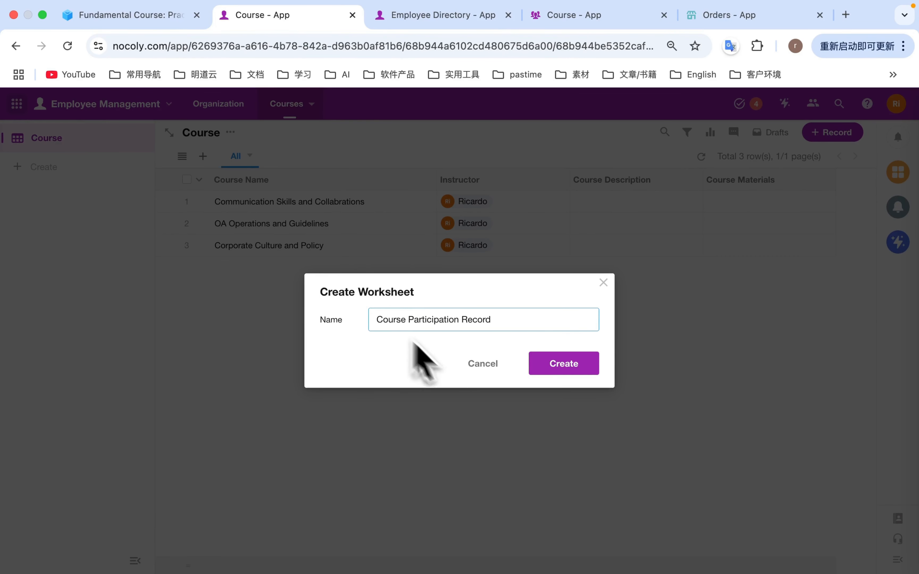
pyautogui.click(559, 366)
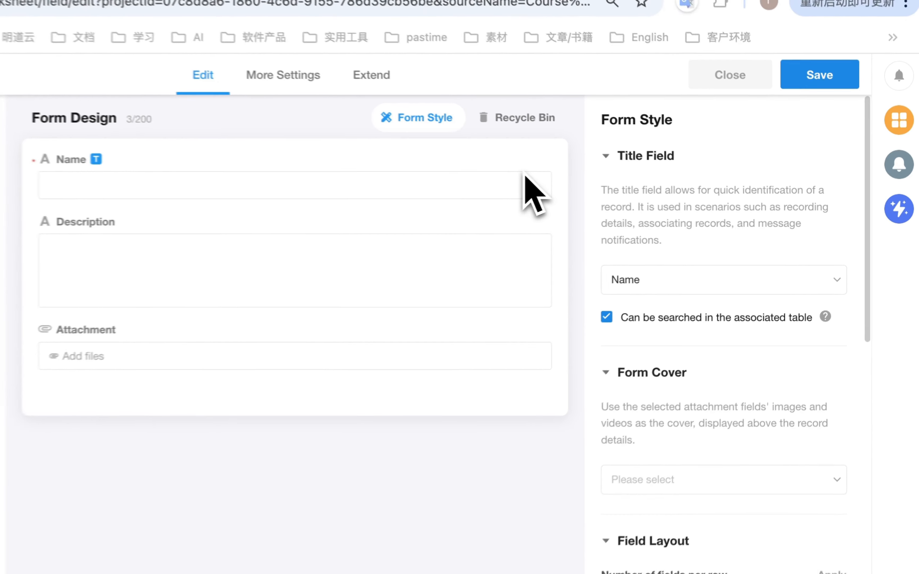
# Delete the default Name, Description and Attachment fields together from the Course Participation Record form.
pyautogui.click(622, 163)
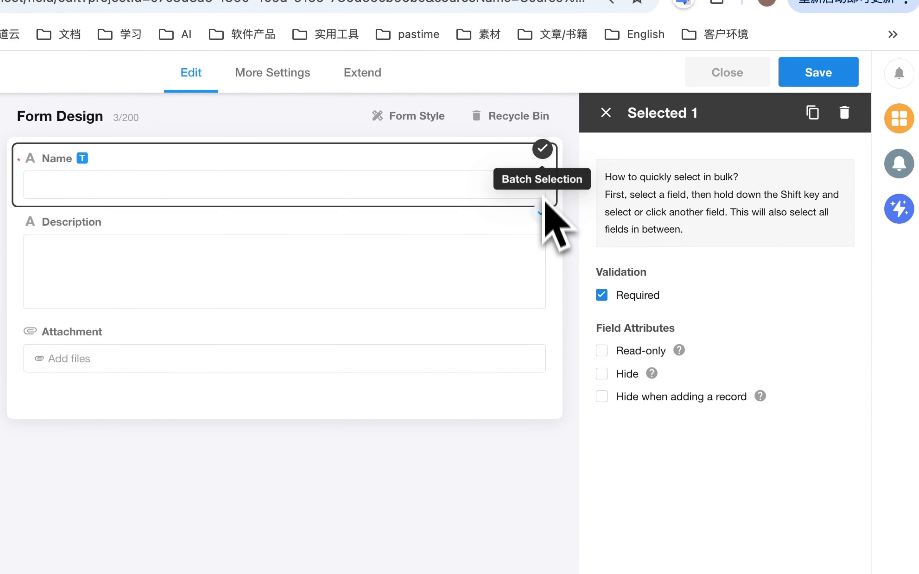
pyautogui.click(542, 213)
pyautogui.click(543, 322)
pyautogui.click(844, 114)
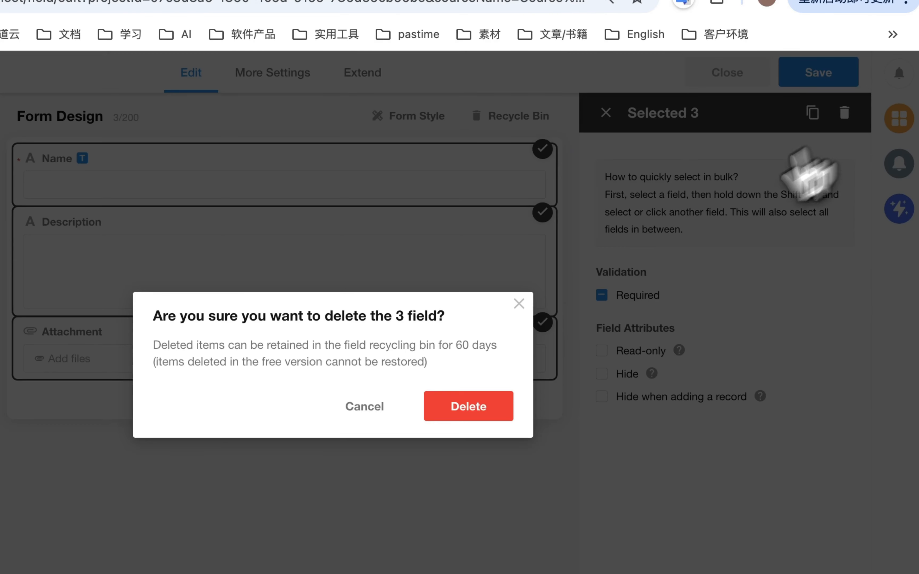
pyautogui.click(468, 405)
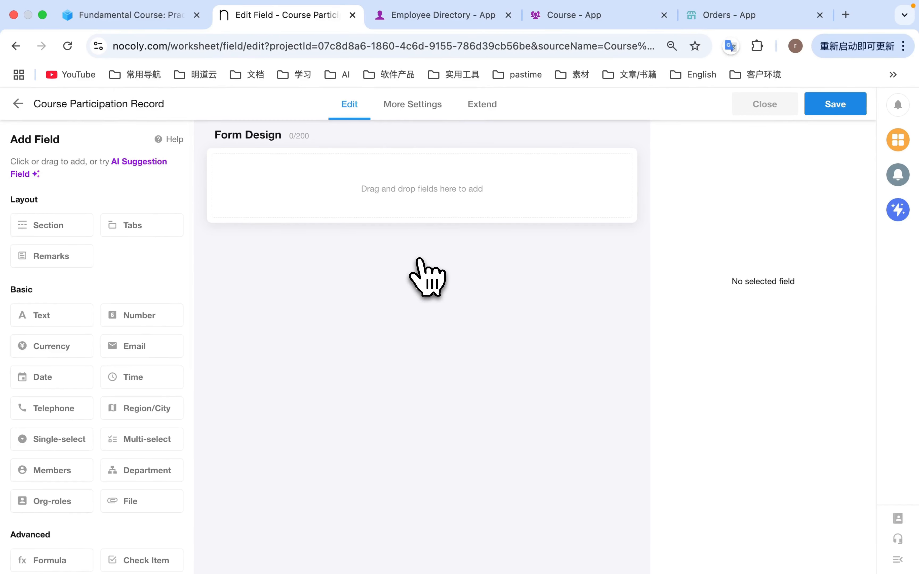
# Add a Relationship field to the empty form with a new association to the Course worksheet of the current application.
pyautogui.scroll(-10, 108, 285)
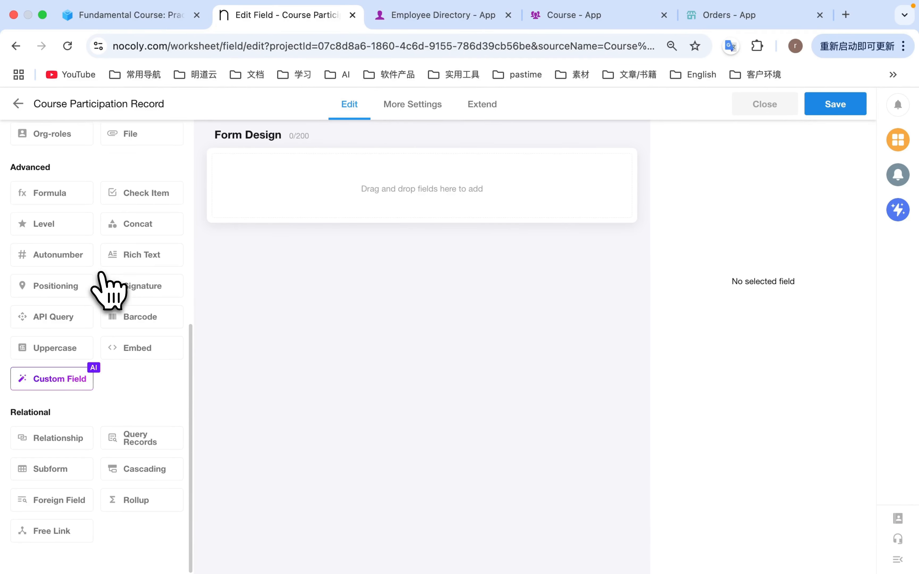
pyautogui.moveTo(67, 440); pyautogui.dragTo(272, 195)
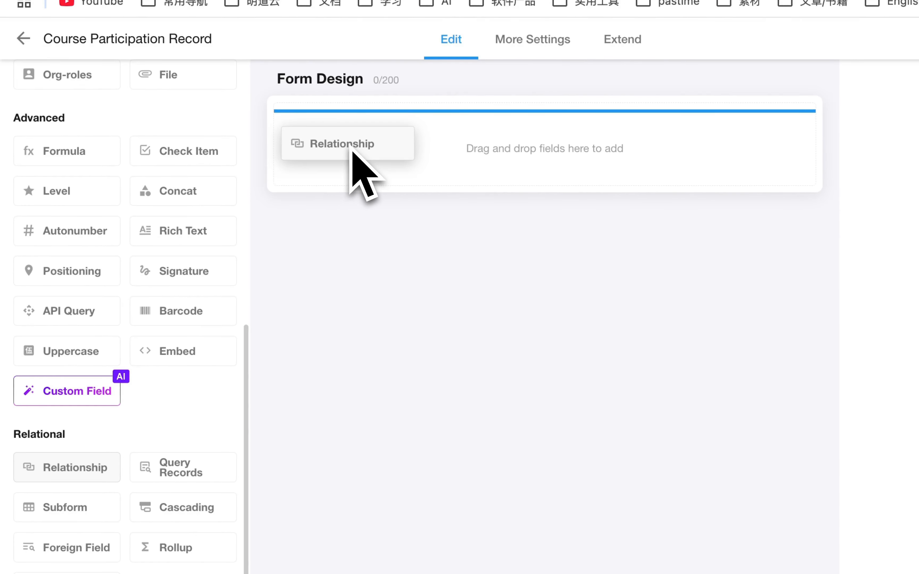
pyautogui.moveTo(352, 152); pyautogui.dragTo(359, 167)
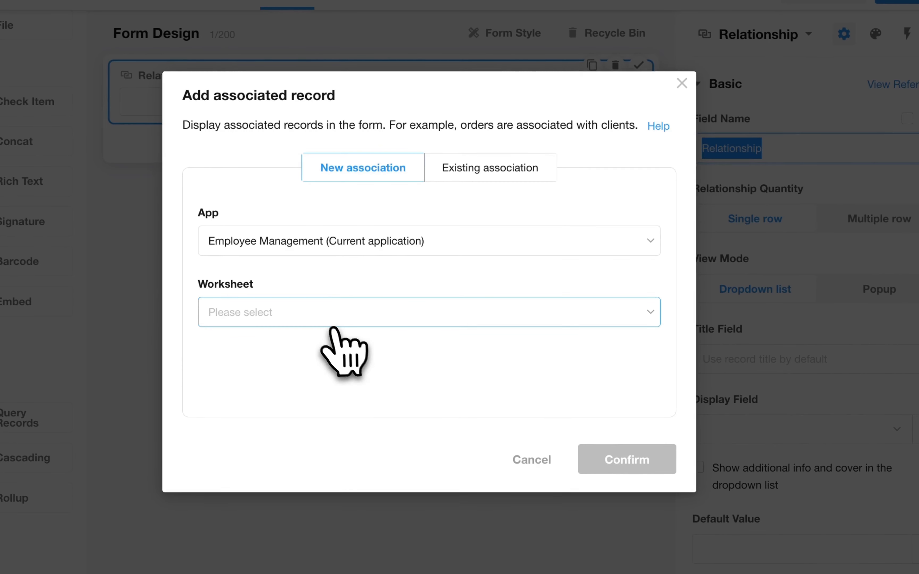
pyautogui.click(334, 322)
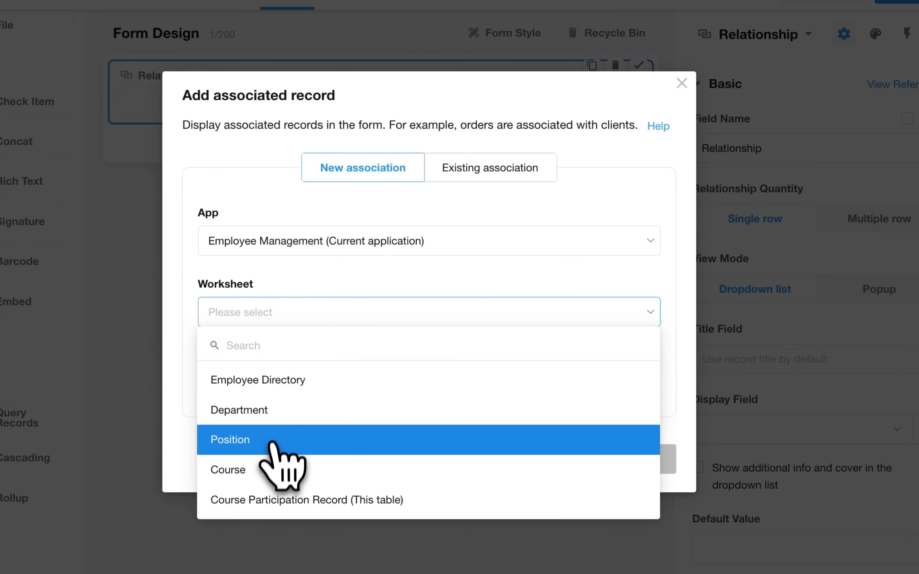
pyautogui.click(273, 468)
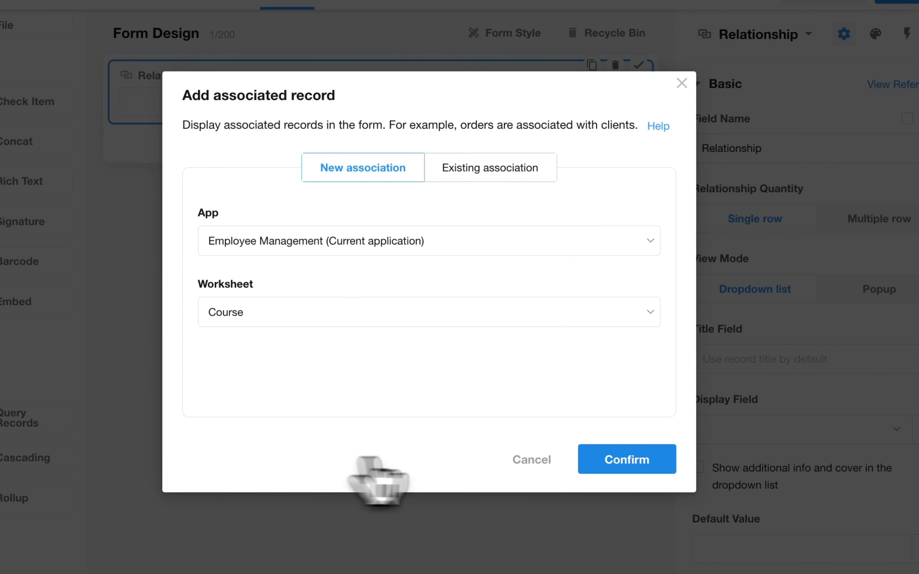
pyautogui.click(627, 460)
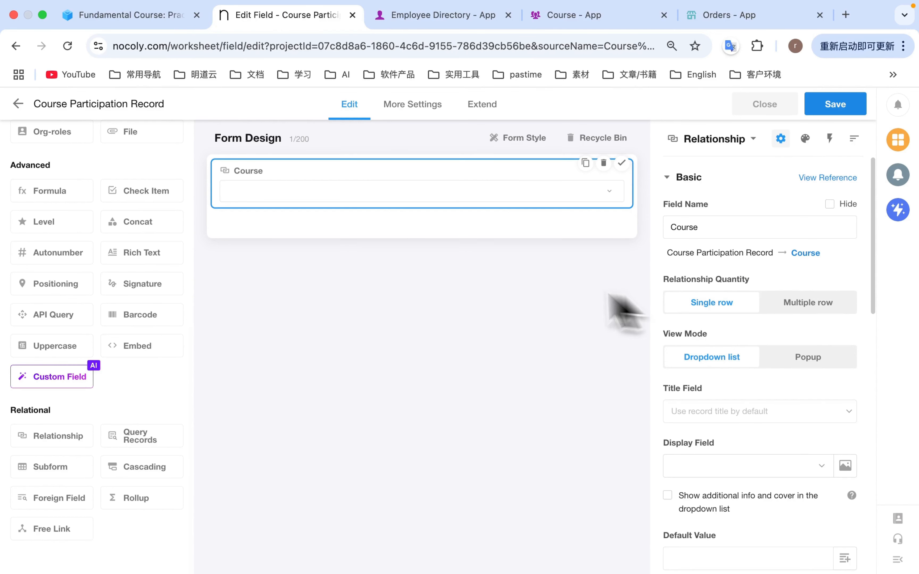
# Add a Date field beside the Course relationship field in the form.
pyautogui.scroll(2, 89, 270)
pyautogui.scroll(5, 88, 267)
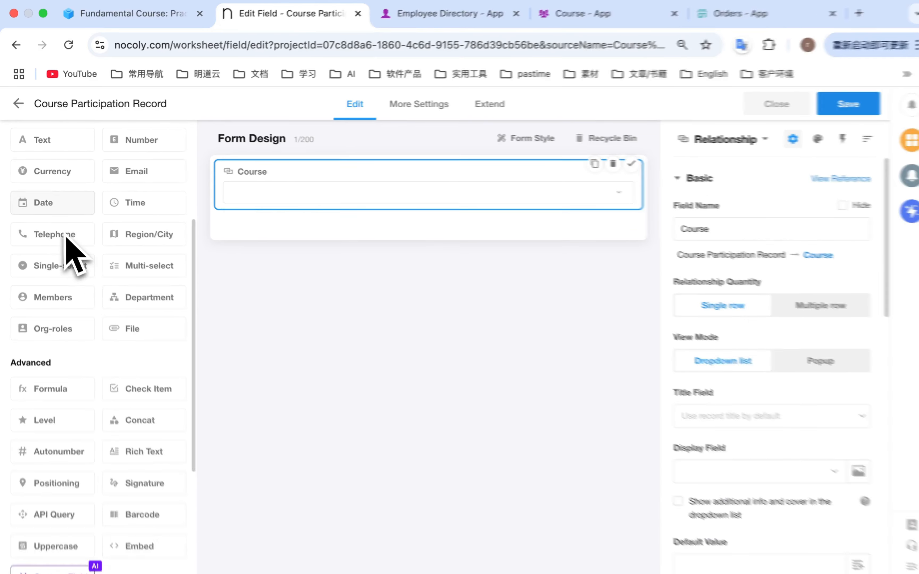
pyautogui.moveTo(49, 203); pyautogui.dragTo(571, 198)
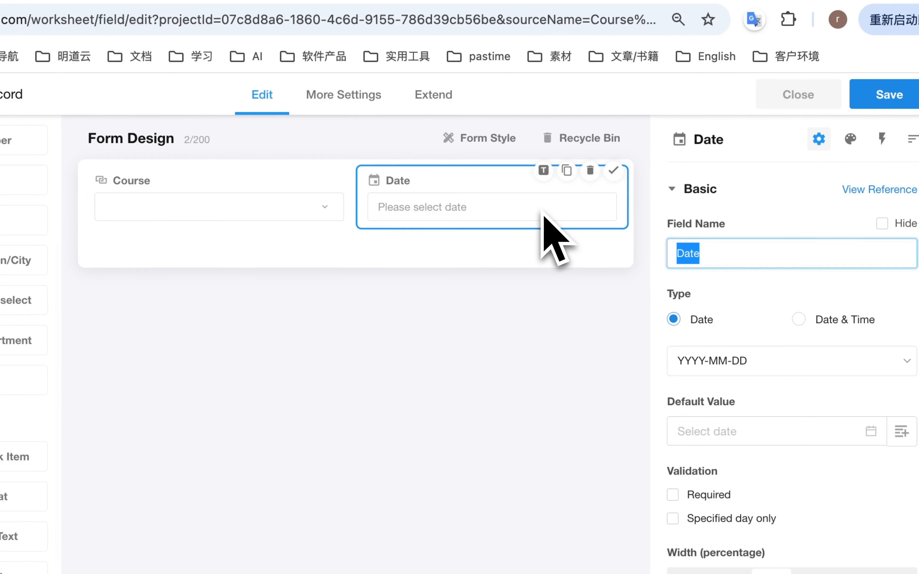
# Rename the Date field as Course Date.
pyautogui.click(695, 257)
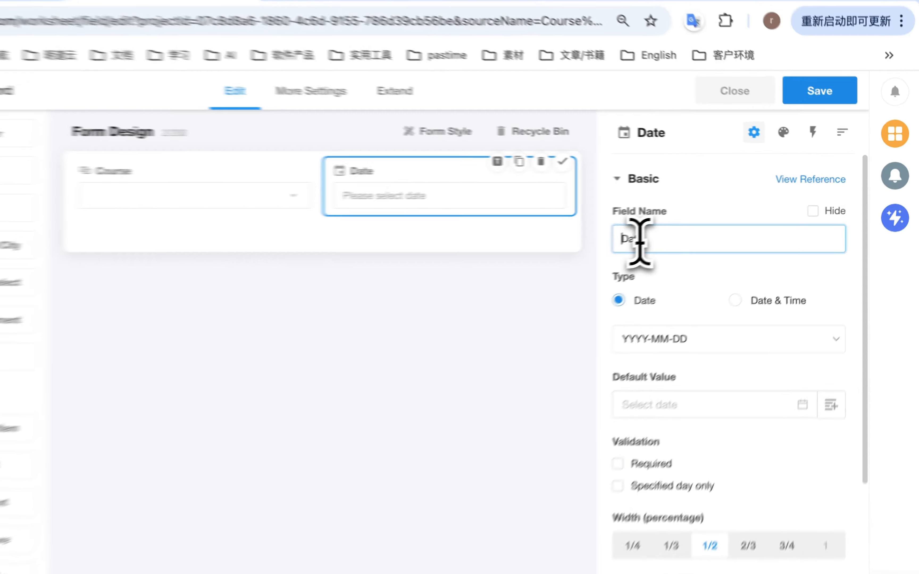
pyautogui.write('Course')
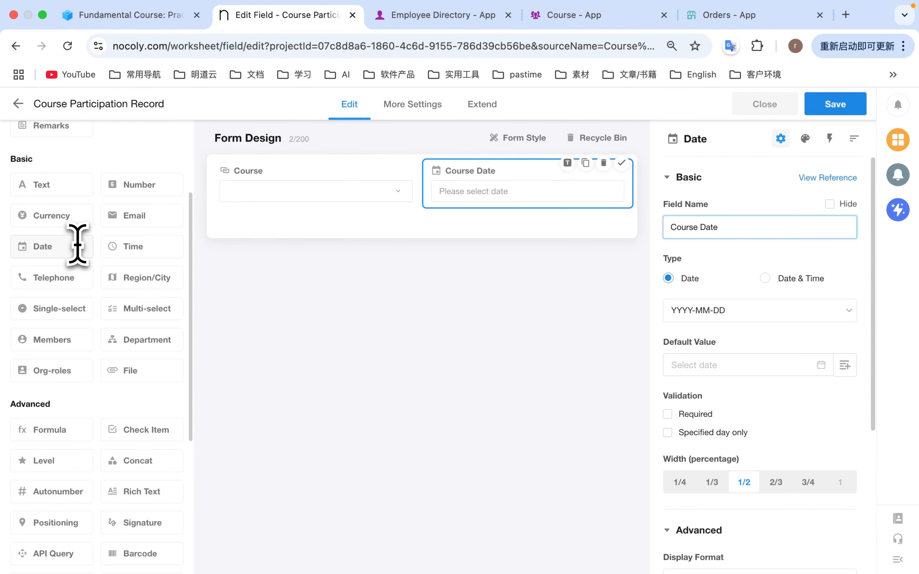
# Add a Relationship field below Course with a new association to the Employee Directory worksheet of the current application.
pyautogui.scroll(-6, 77, 244)
pyautogui.moveTo(70, 458); pyautogui.dragTo(356, 184)
pyautogui.click(516, 352)
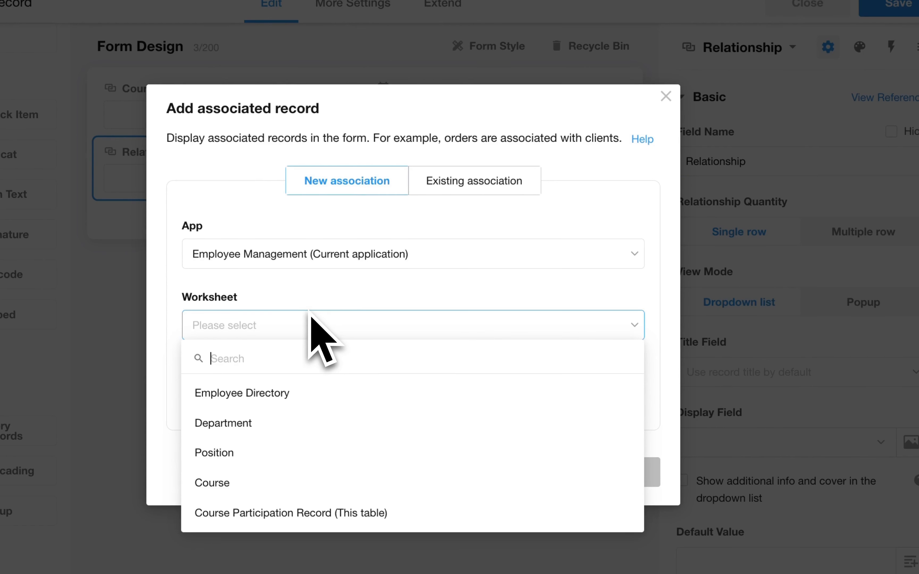
pyautogui.click(298, 393)
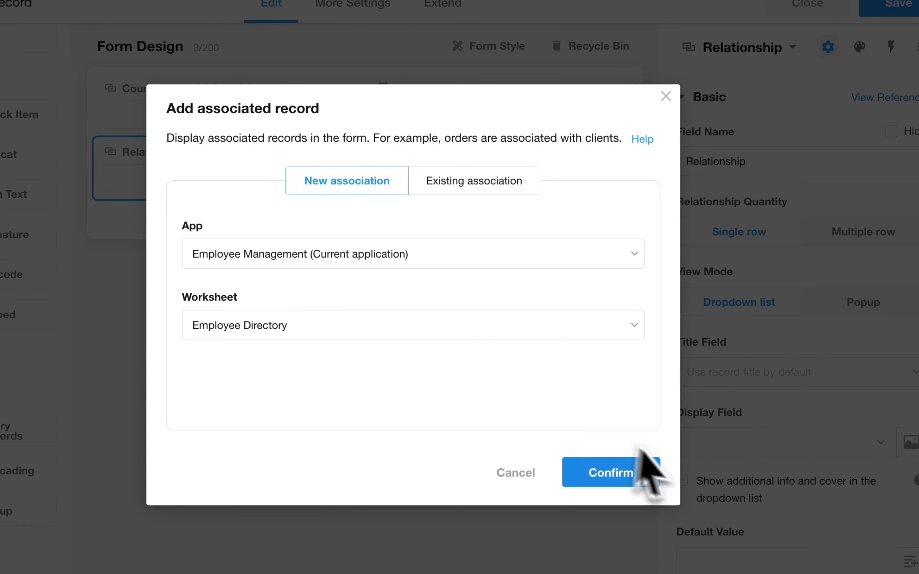
pyautogui.click(632, 480)
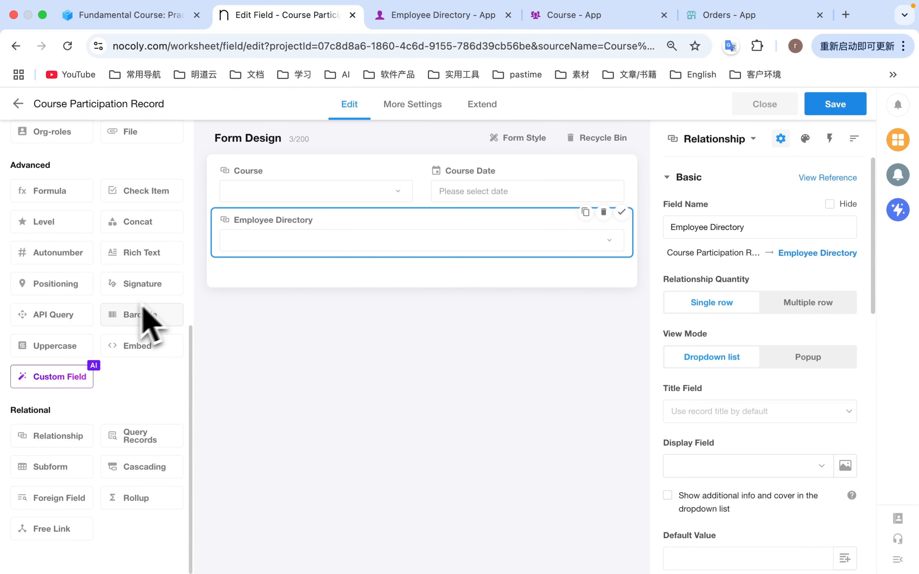
# Add a Level field beside the Employee Directory field and name it Course Rating.
pyautogui.scroll(2, 102, 416)
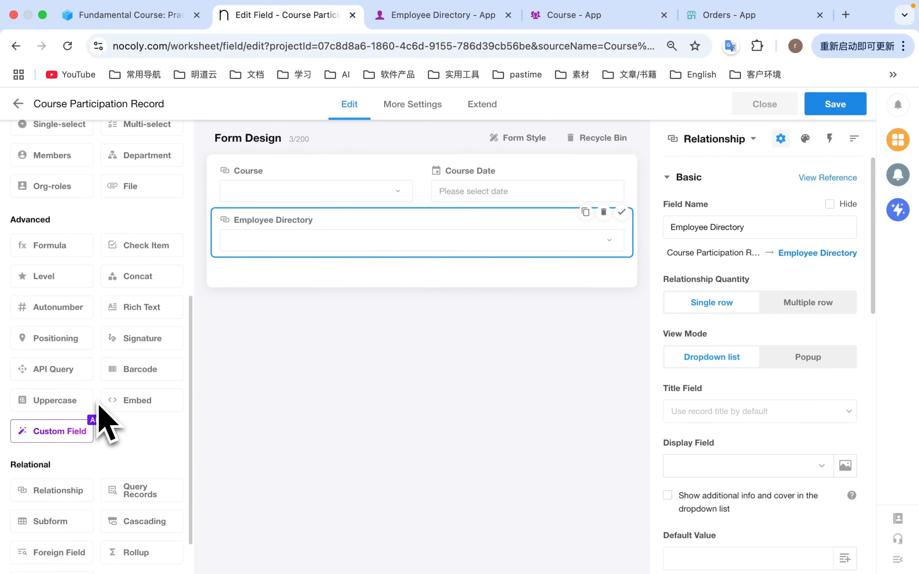
pyautogui.moveTo(47, 275); pyautogui.dragTo(532, 251)
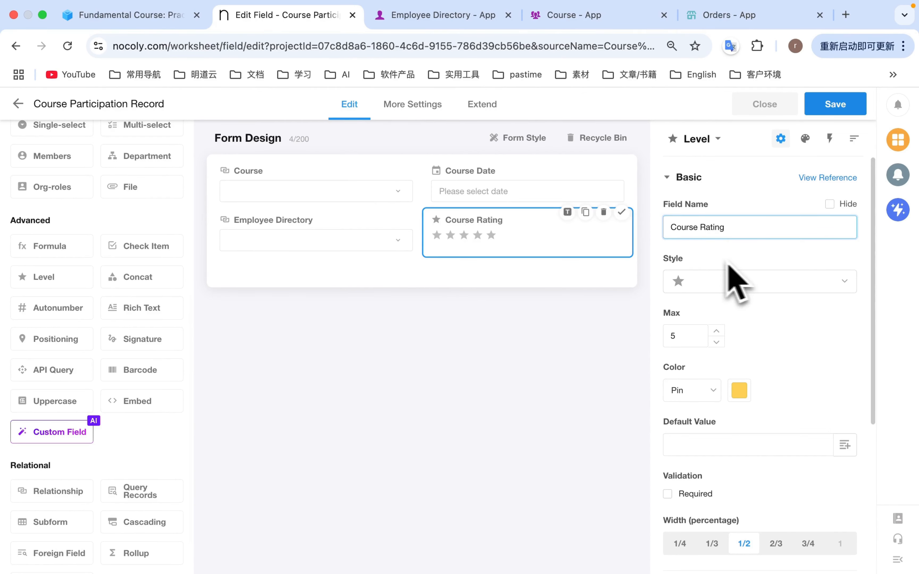
# Add a Text field named Feedback Suggestion below Employee Directory and set its type to Multiple Lines.
pyautogui.scroll(2, 76, 304)
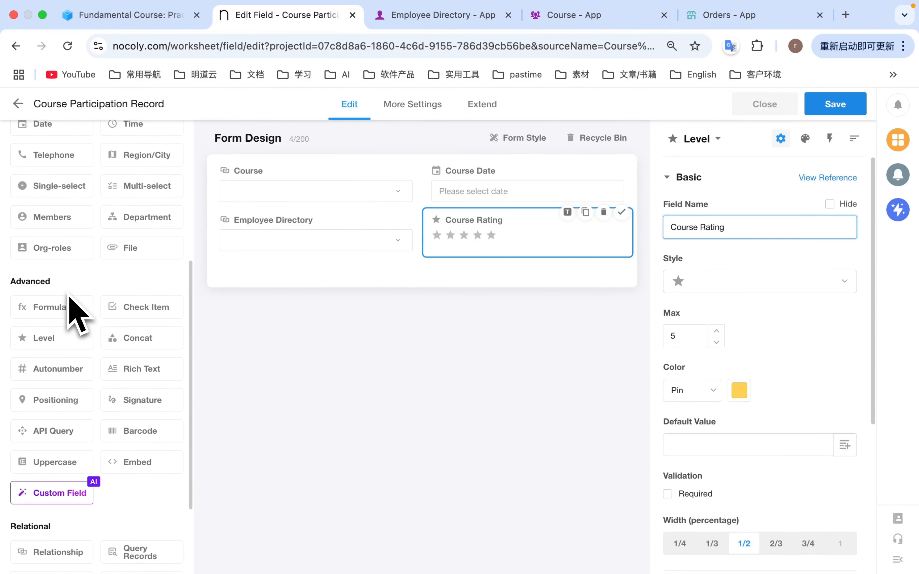
pyautogui.scroll(7, 78, 315)
pyautogui.moveTo(45, 316); pyautogui.dragTo(375, 284)
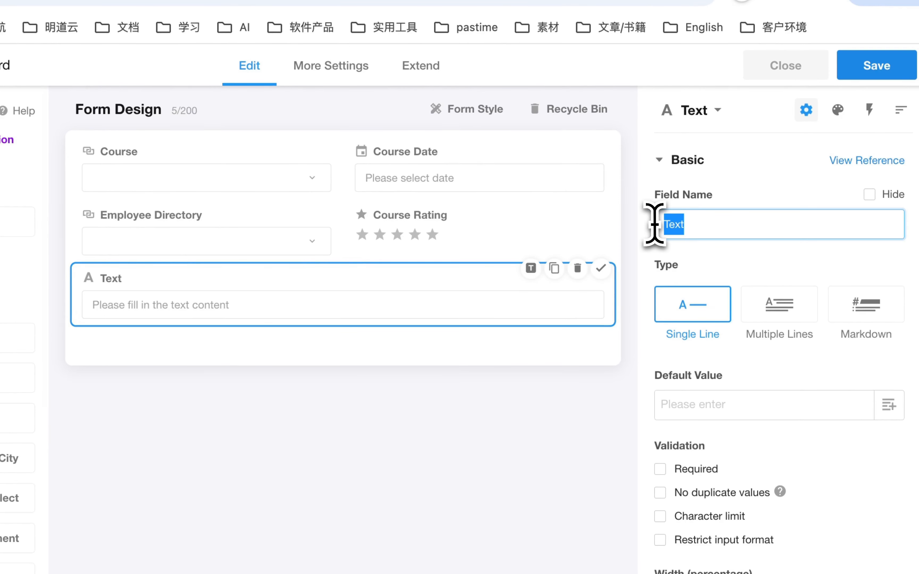
pyautogui.write('Feedback Suggestion')
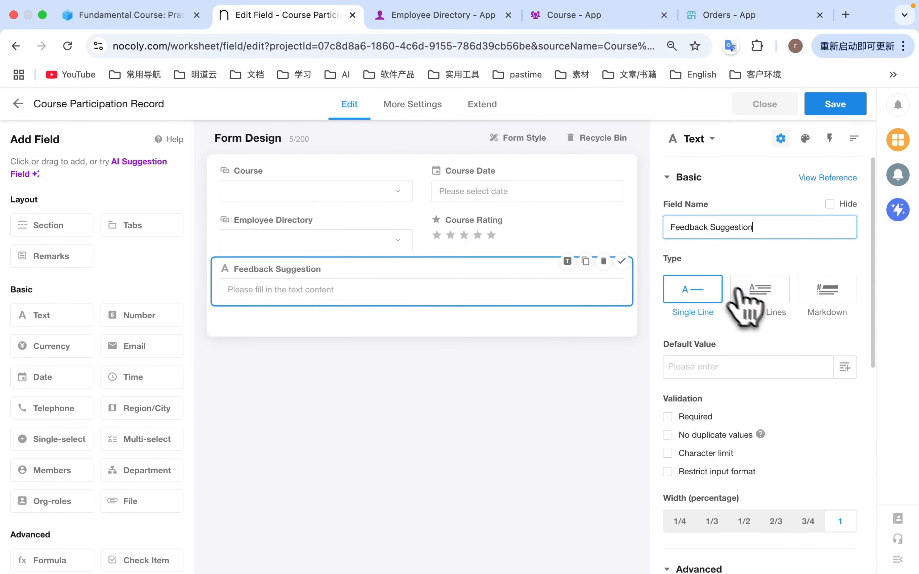
pyautogui.click(761, 300)
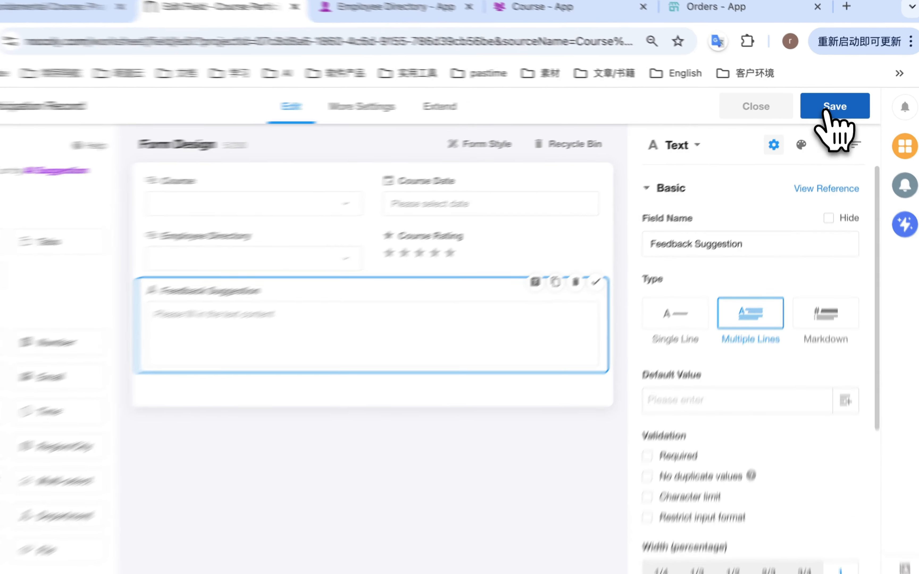
# Try to save the Course Participation Record form and dismiss the title field notice.
pyautogui.click(852, 56)
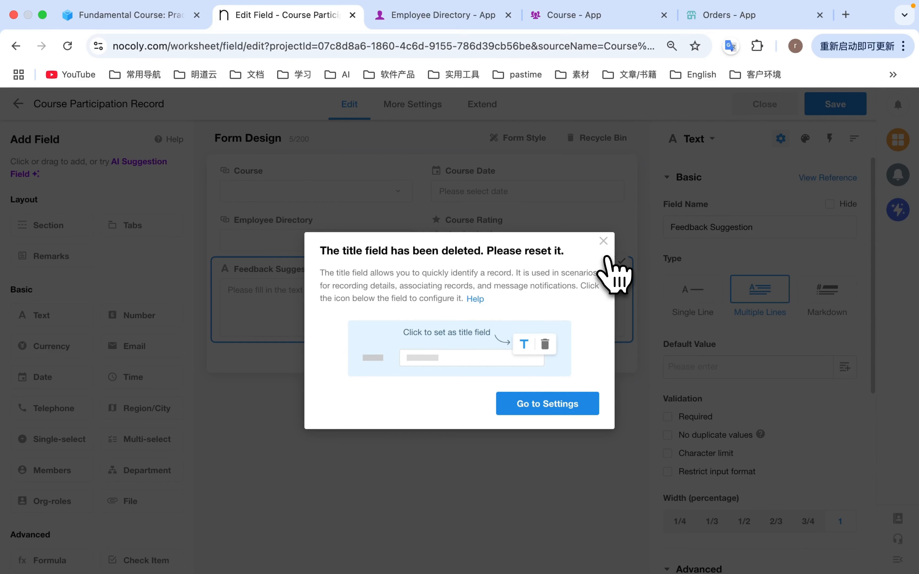
pyautogui.click(604, 241)
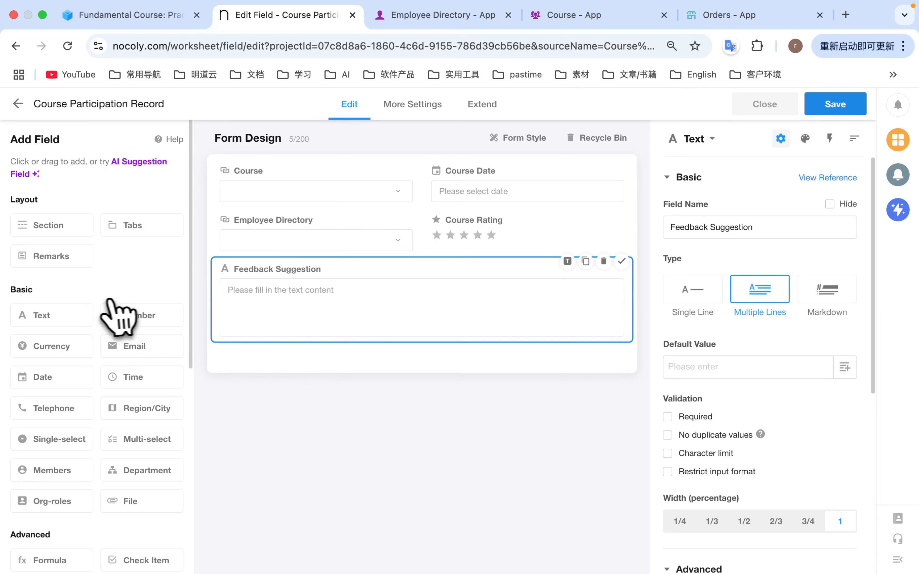
# Add a single-line Text field named Employee Name between Employee Directory and Feedback Suggestion.
pyautogui.scroll(-7, 103, 300)
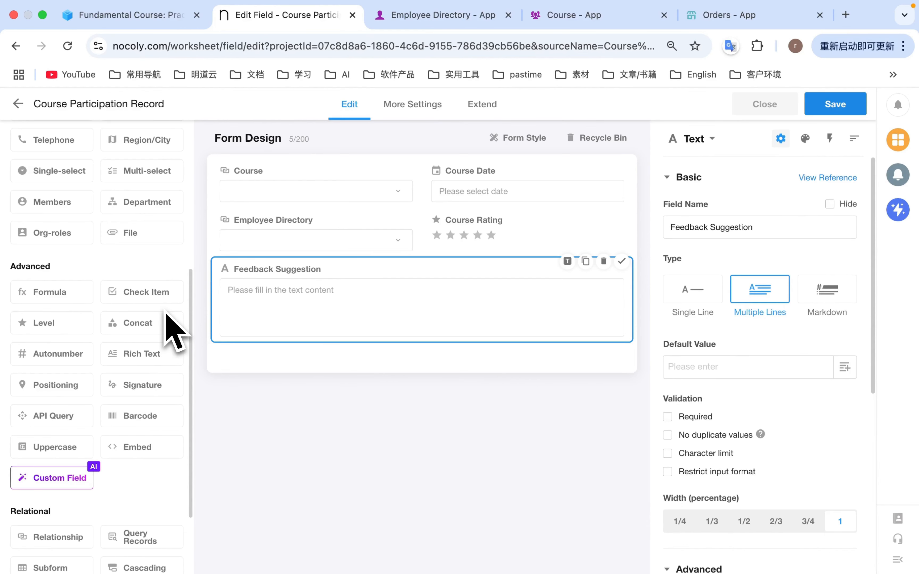
pyautogui.scroll(-3, 167, 317)
pyautogui.scroll(10, 167, 317)
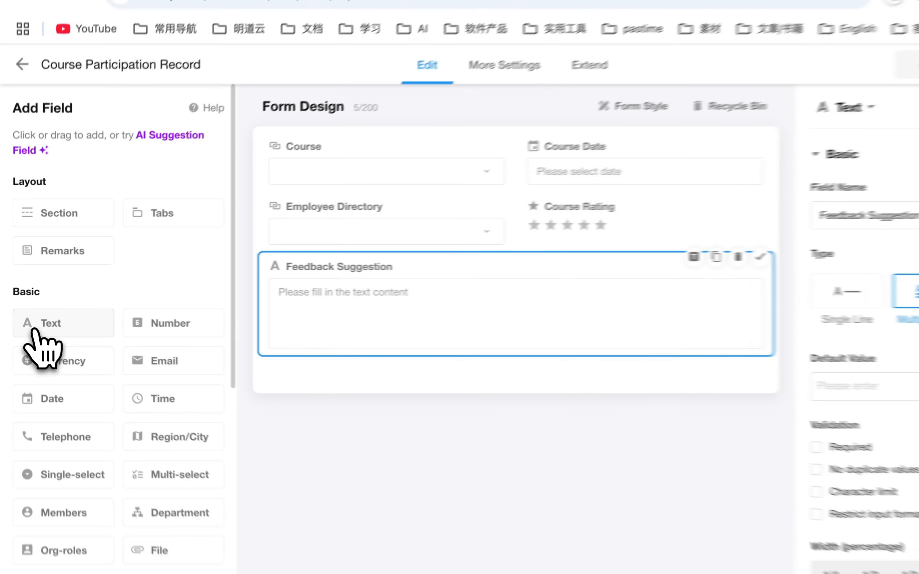
pyautogui.moveTo(36, 319); pyautogui.dragTo(254, 284)
pyautogui.moveTo(327, 285); pyautogui.dragTo(374, 264)
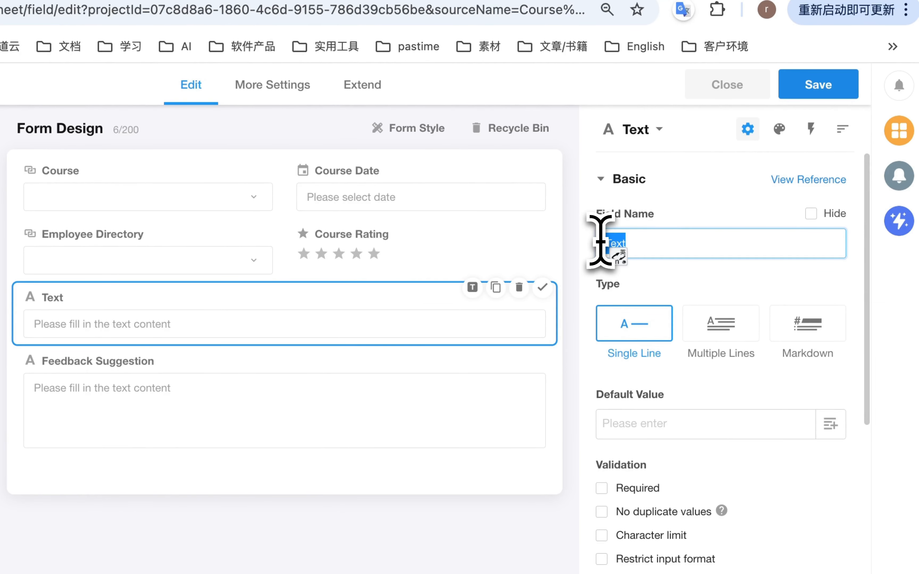
pyautogui.write('Employee Name')
pyautogui.press('Return')
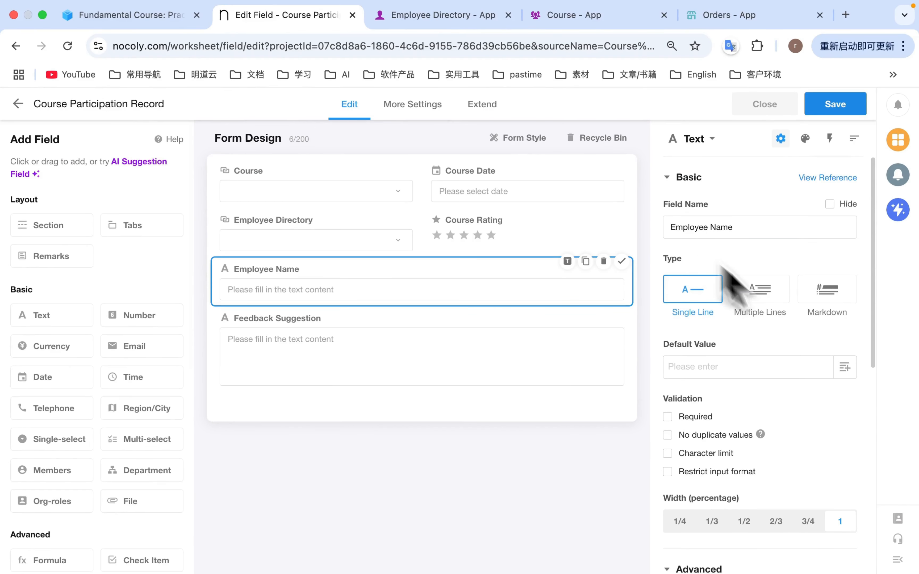
# Set Employee Name's default value dynamically to the Name field of the associated Employee Directory record.
pyautogui.click(847, 371)
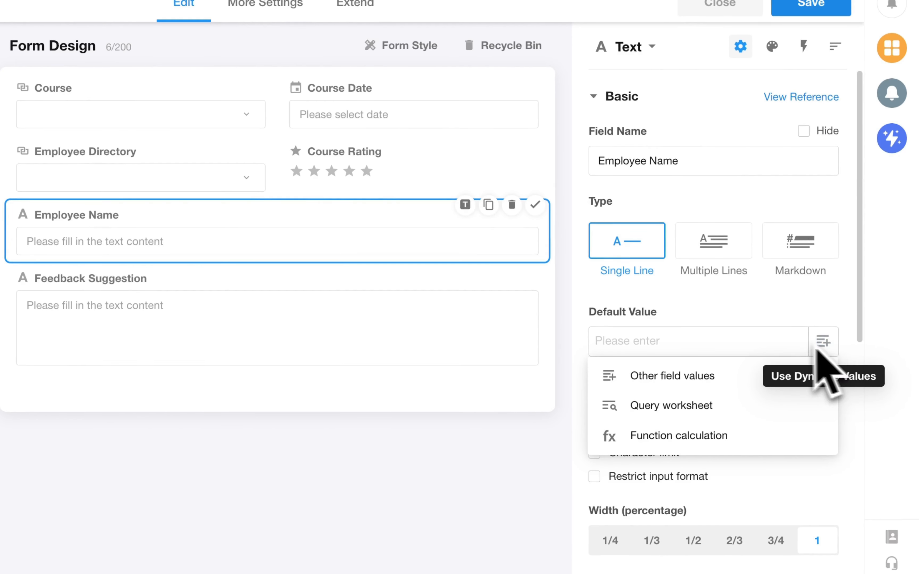
pyautogui.click(670, 378)
pyautogui.scroll(-10, 724, 313)
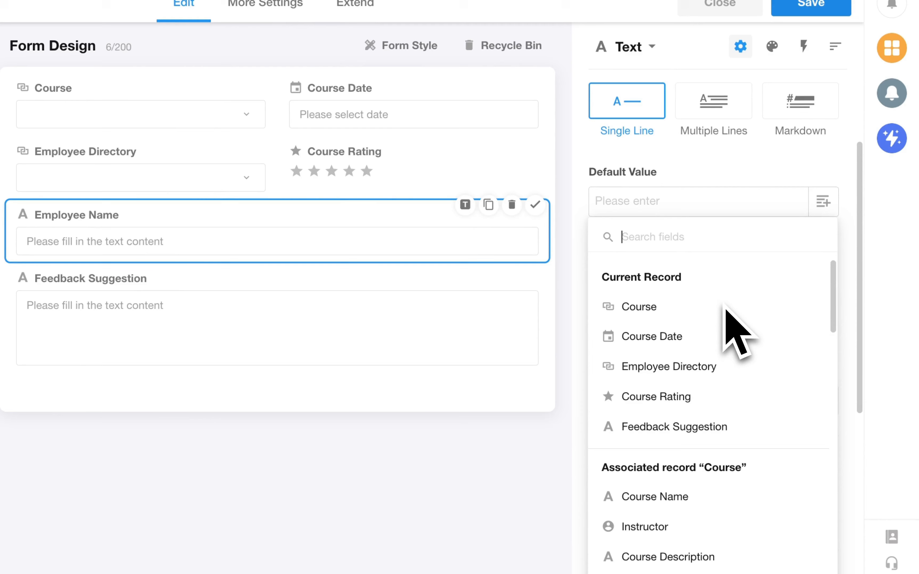
pyautogui.scroll(-9, 723, 304)
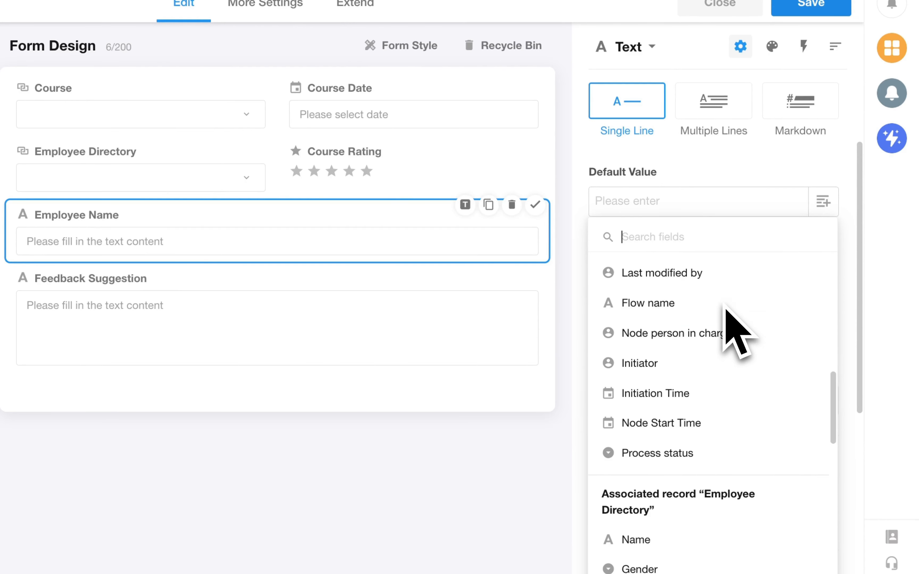
pyautogui.scroll(-1, 739, 331)
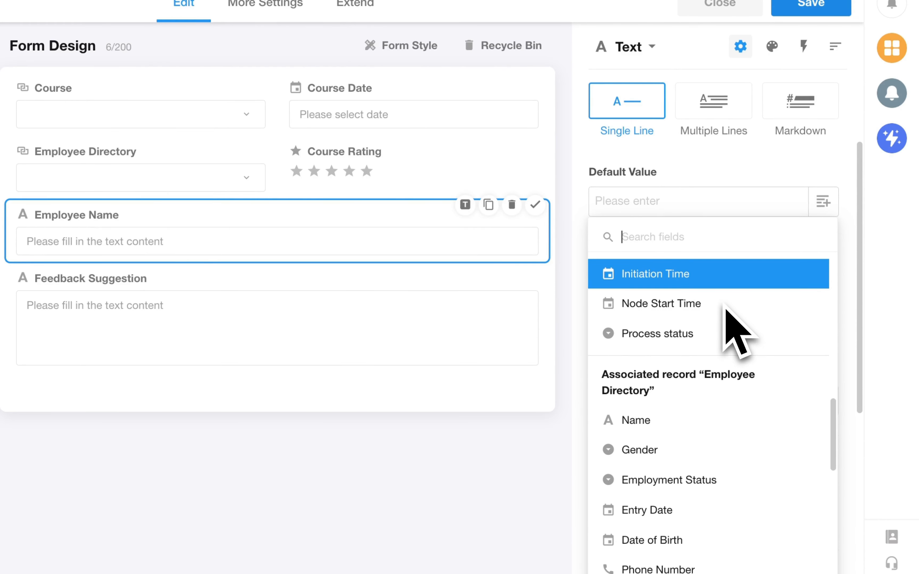
pyautogui.scroll(-1, 724, 304)
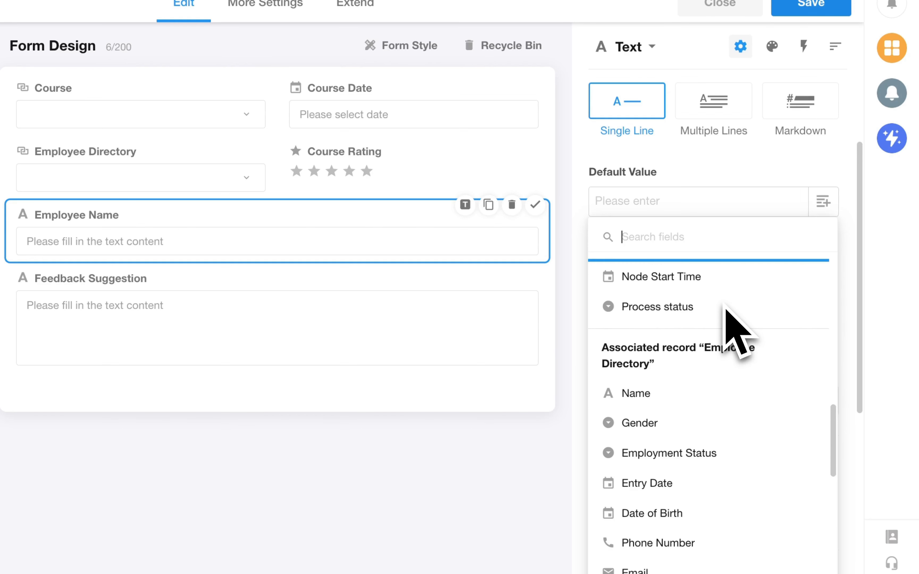
pyautogui.click(668, 395)
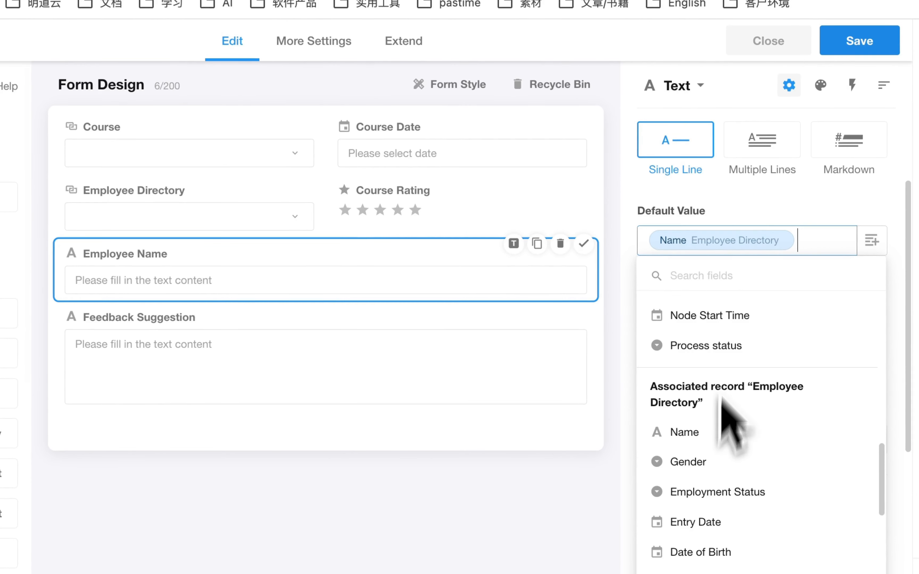
pyautogui.click(716, 167)
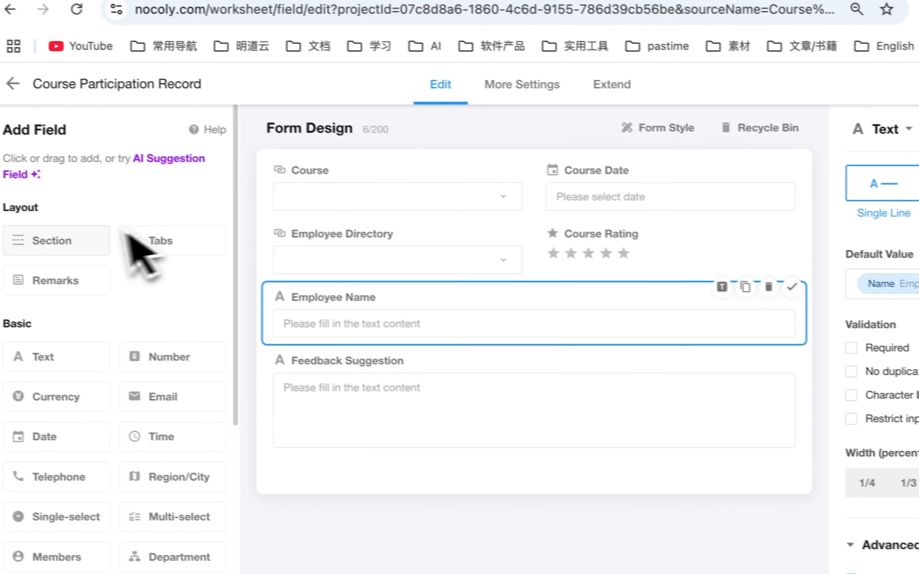
# Add a single-line Text field beside Employee Name and name it Course Name.
pyautogui.moveTo(65, 334); pyautogui.dragTo(728, 285)
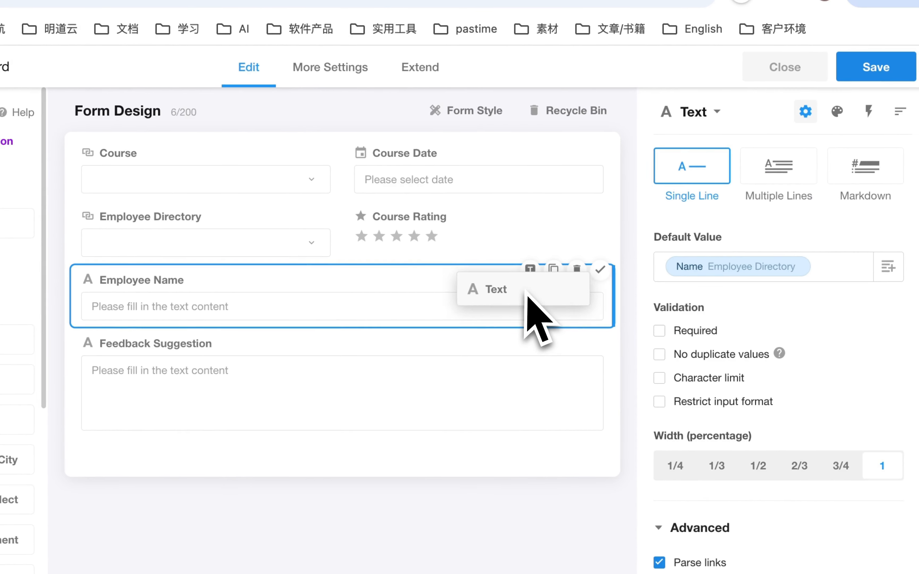
pyautogui.moveTo(526, 293); pyautogui.dragTo(531, 297)
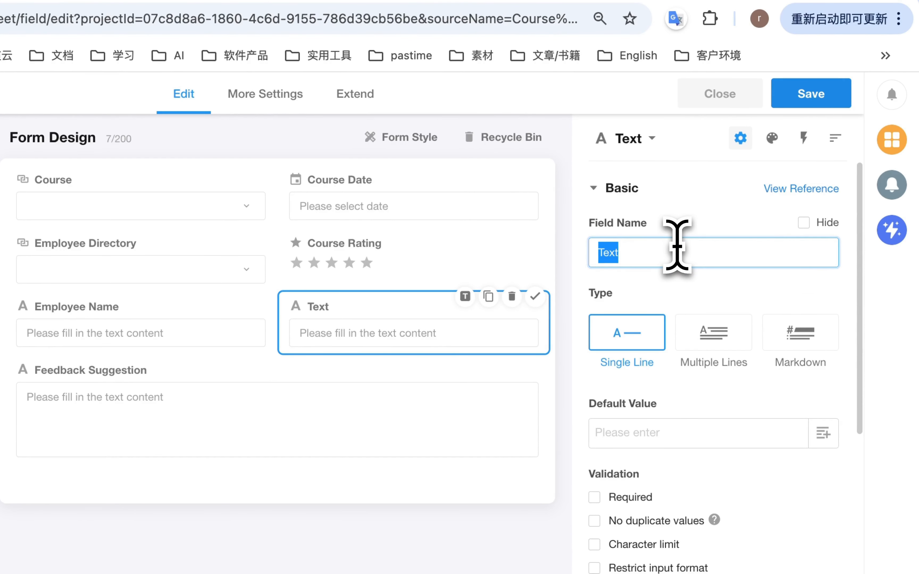
pyautogui.moveTo(638, 248); pyautogui.dragTo(593, 249)
pyautogui.write('Course Name')
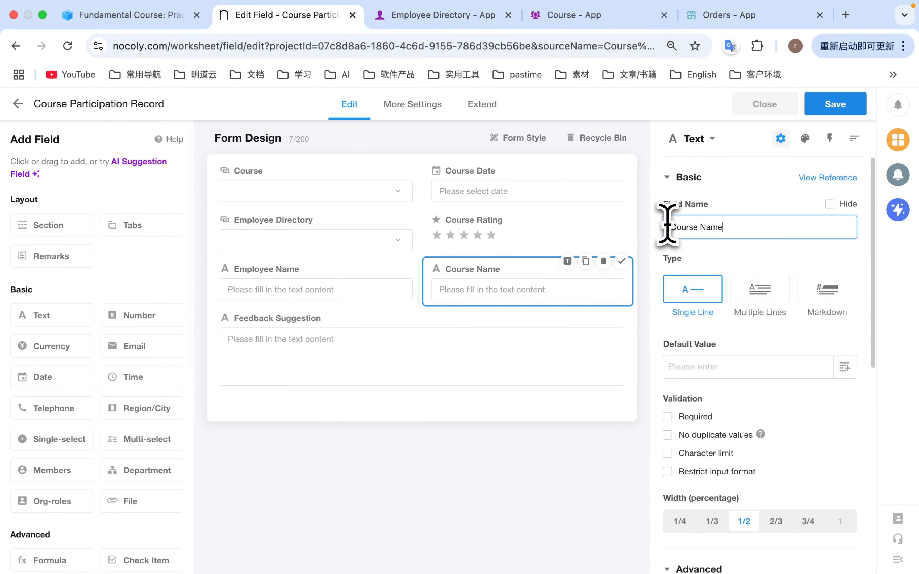
# Set the new Course Name field's default value dynamically to the Course Name of the associated Course record.
pyautogui.scroll(-2, 773, 277)
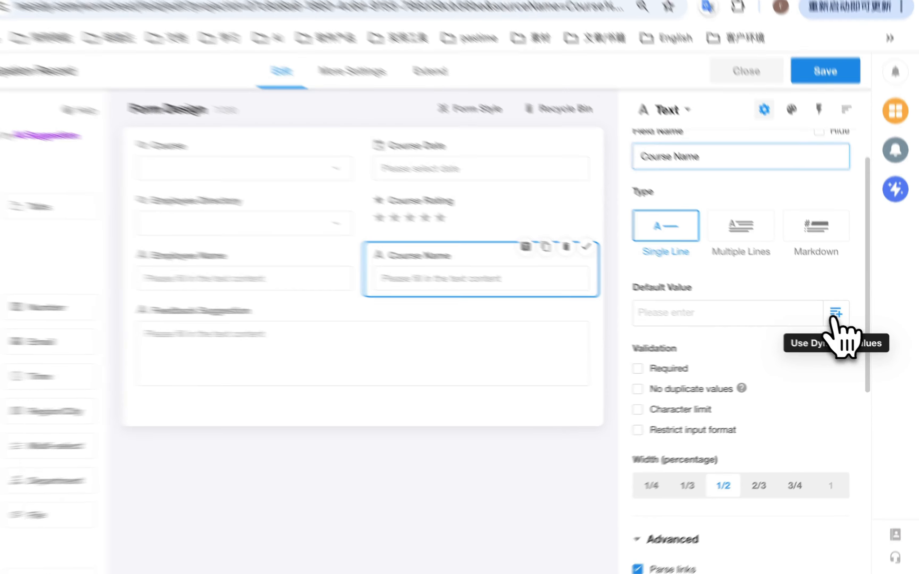
pyautogui.click(845, 321)
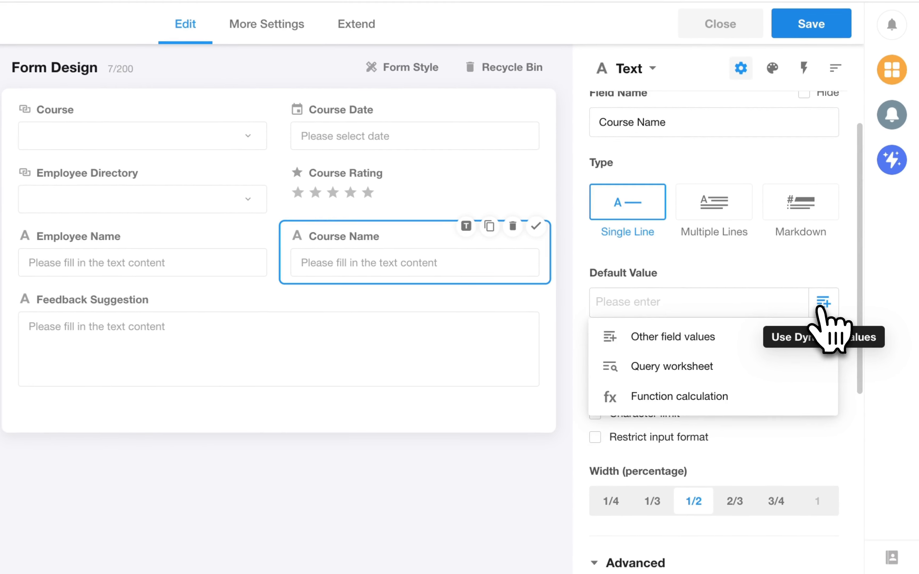
pyautogui.click(682, 340)
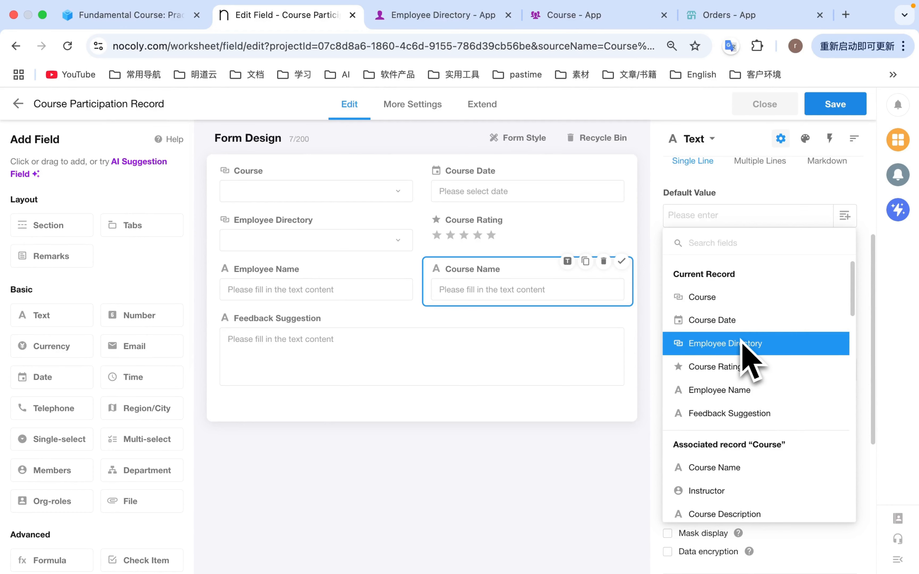
pyautogui.scroll(-3, 740, 347)
pyautogui.click(729, 378)
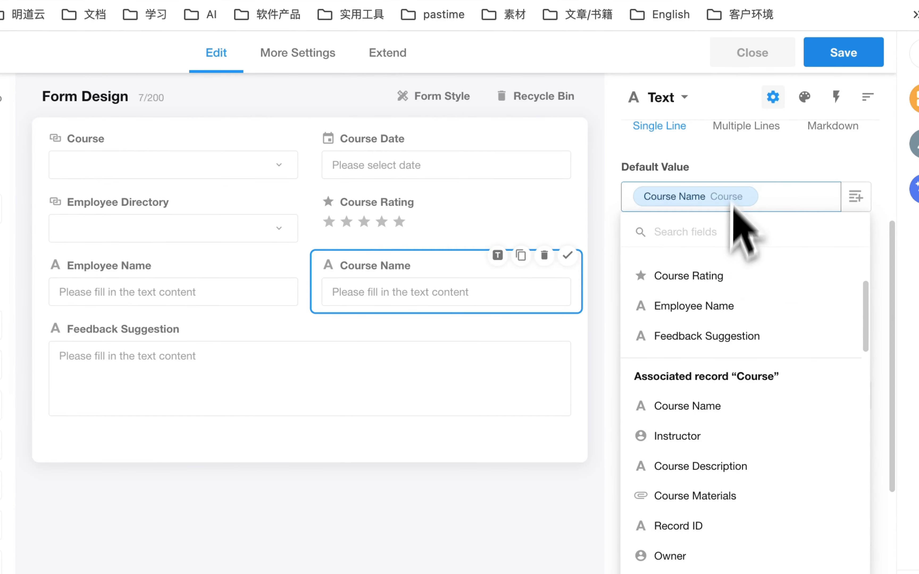
pyautogui.click(733, 170)
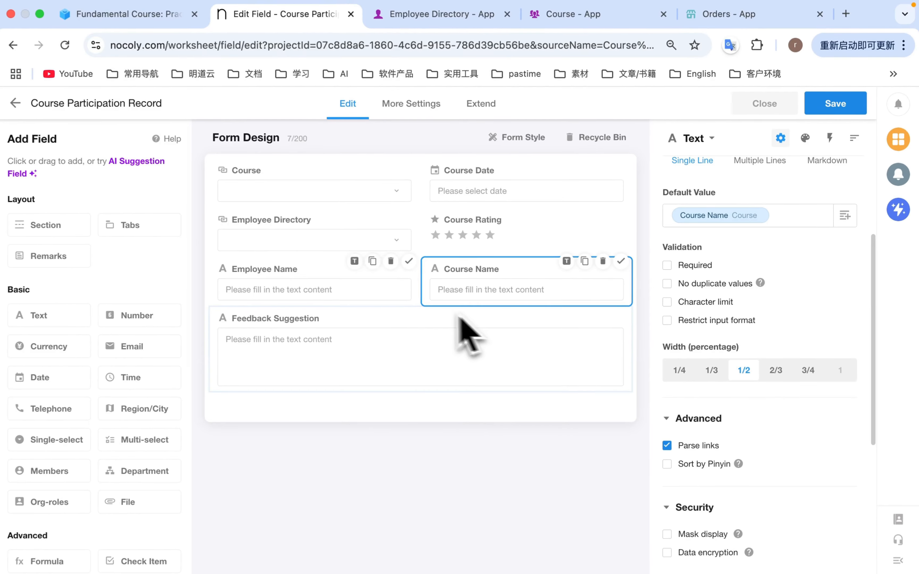
# Add a full-width Concat field below Feedback Suggestion in the form.
pyautogui.scroll(-5, 100, 376)
pyautogui.scroll(-2, 99, 365)
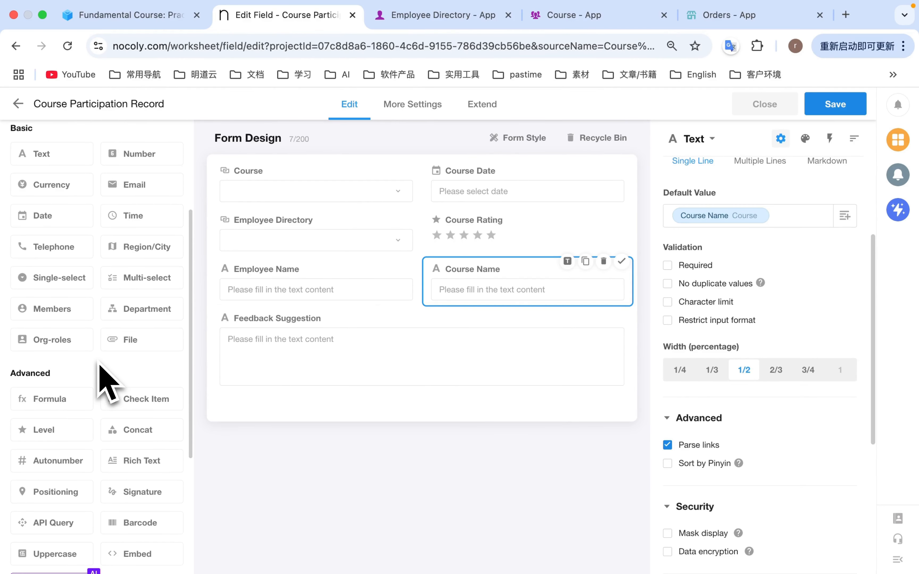
pyautogui.scroll(-3, 101, 374)
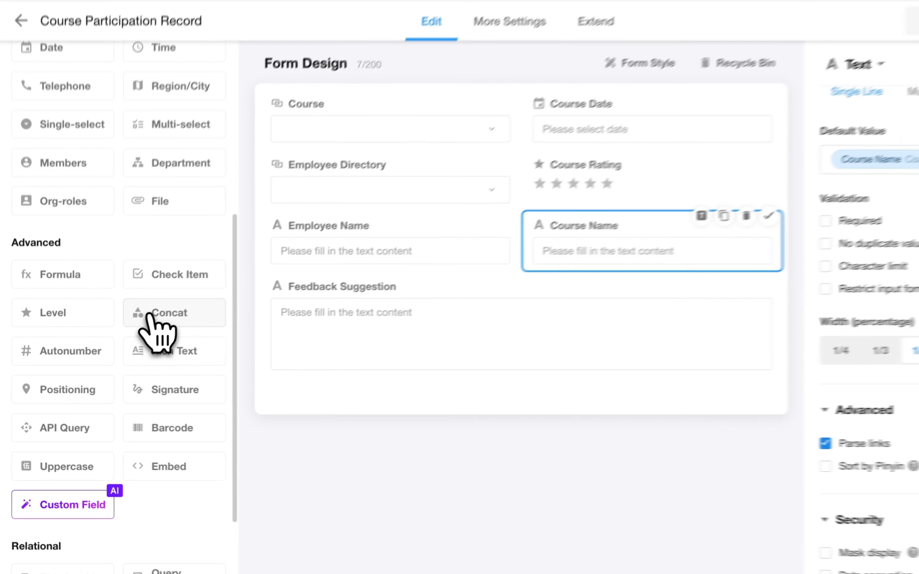
pyautogui.moveTo(127, 340); pyautogui.dragTo(329, 405)
pyautogui.moveTo(424, 394); pyautogui.dragTo(424, 390)
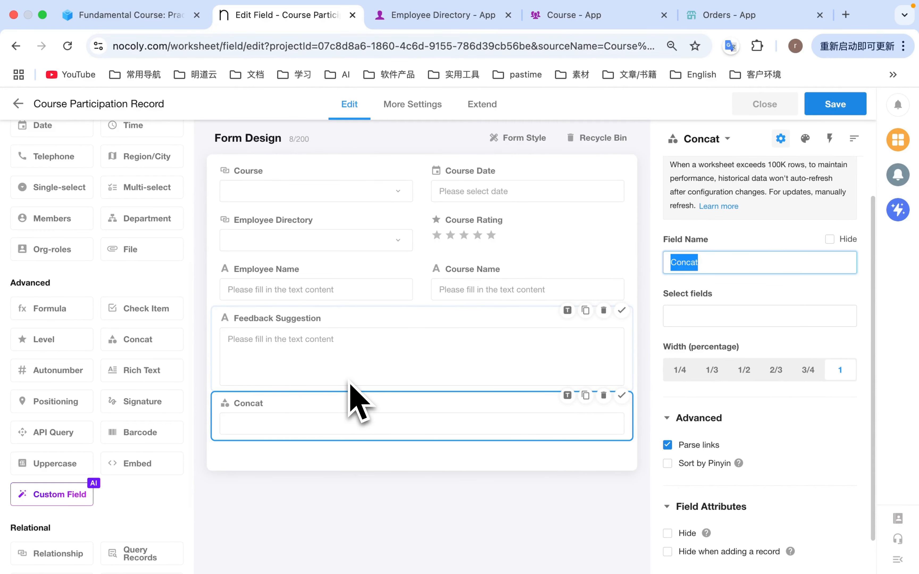
# Compose the Concat field from Employee Name, a hyphen, Course Name and Course Date, and set it as the record title.
pyautogui.click(675, 315)
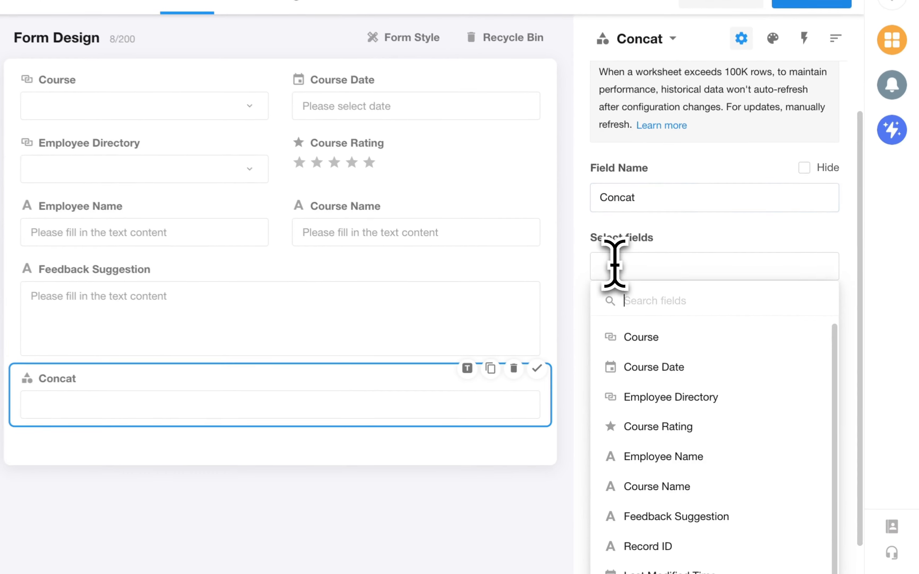
pyautogui.click(680, 457)
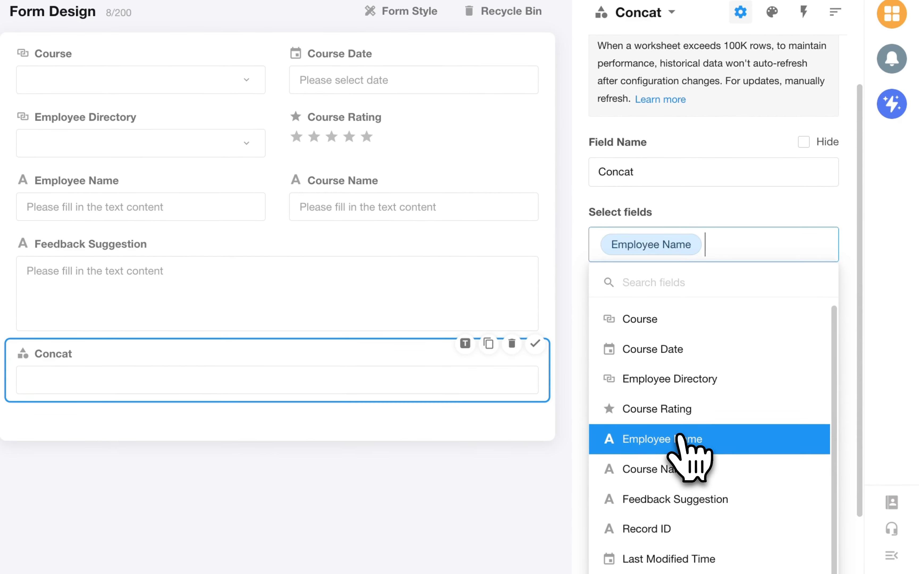
pyautogui.click(659, 471)
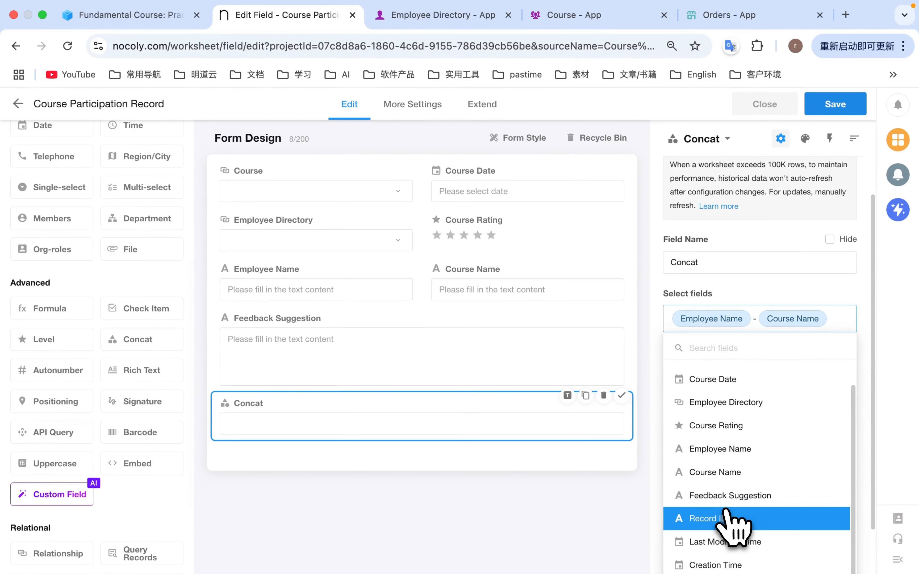
pyautogui.scroll(1, 725, 516)
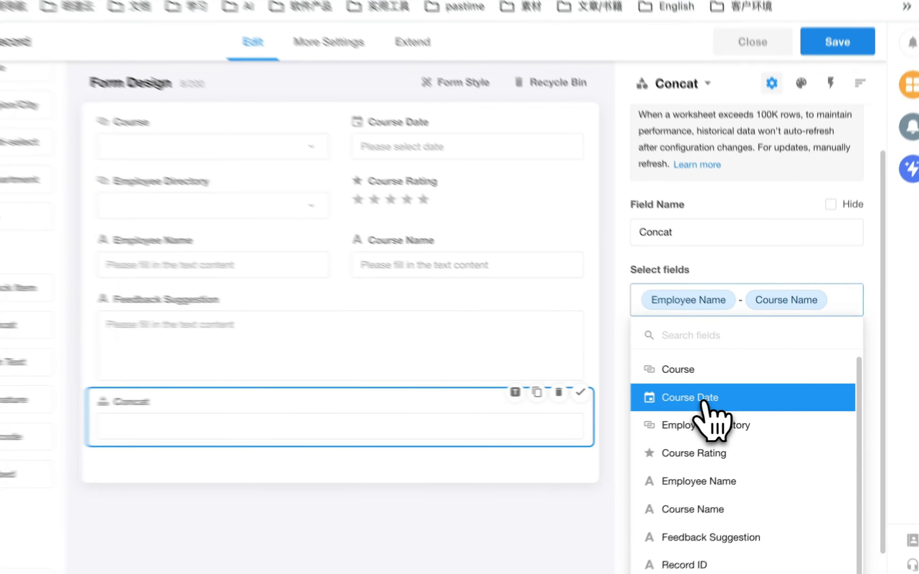
pyautogui.click(723, 404)
pyautogui.click(736, 293)
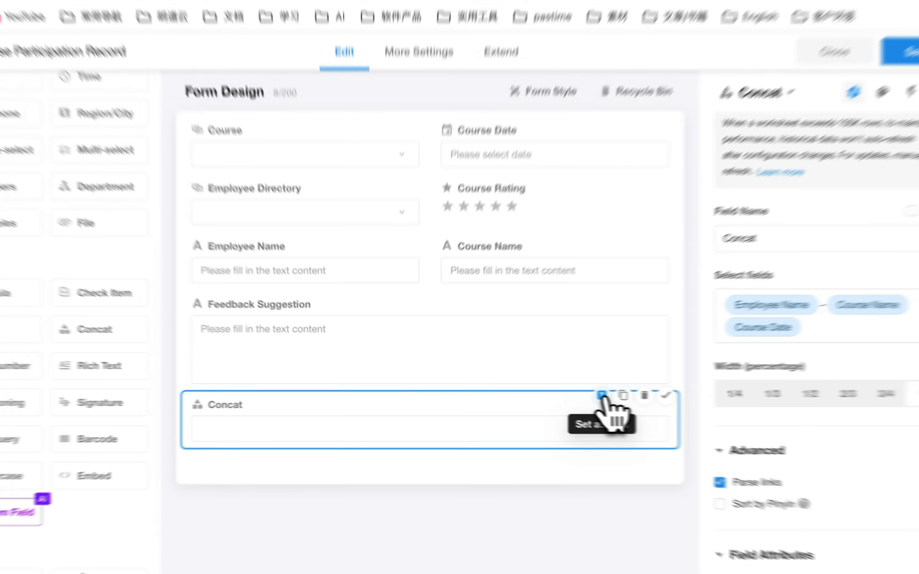
pyautogui.click(695, 395)
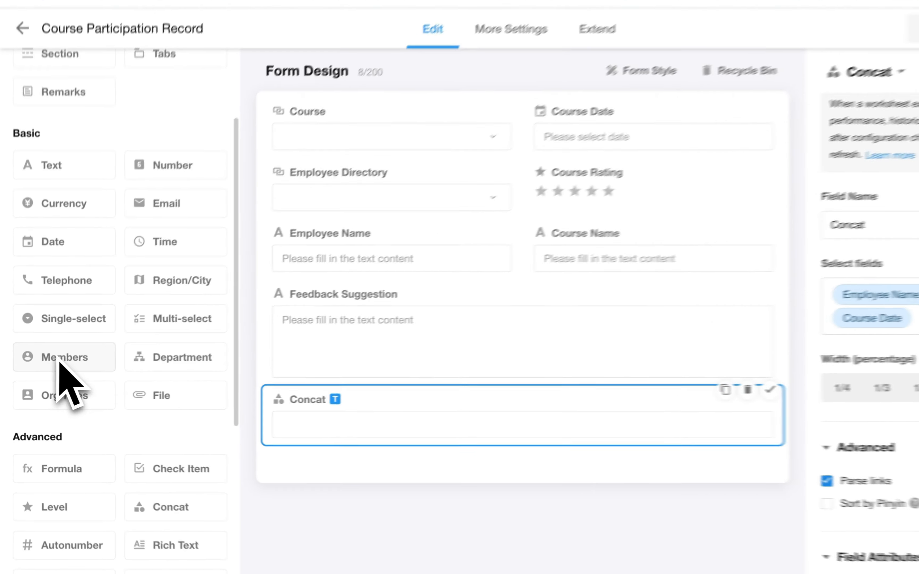
# Add a half-width Members field below Employee Name and name it Employee Account.
pyautogui.moveTo(51, 370); pyautogui.dragTo(349, 355)
pyautogui.moveTo(440, 323); pyautogui.dragTo(722, 300)
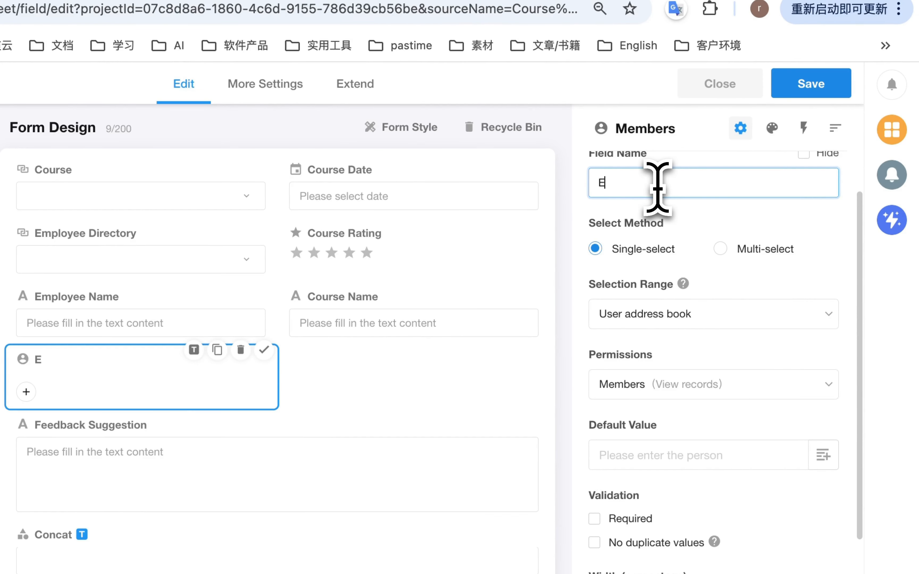
pyautogui.press('BackSpace')
pyautogui.write('unt')
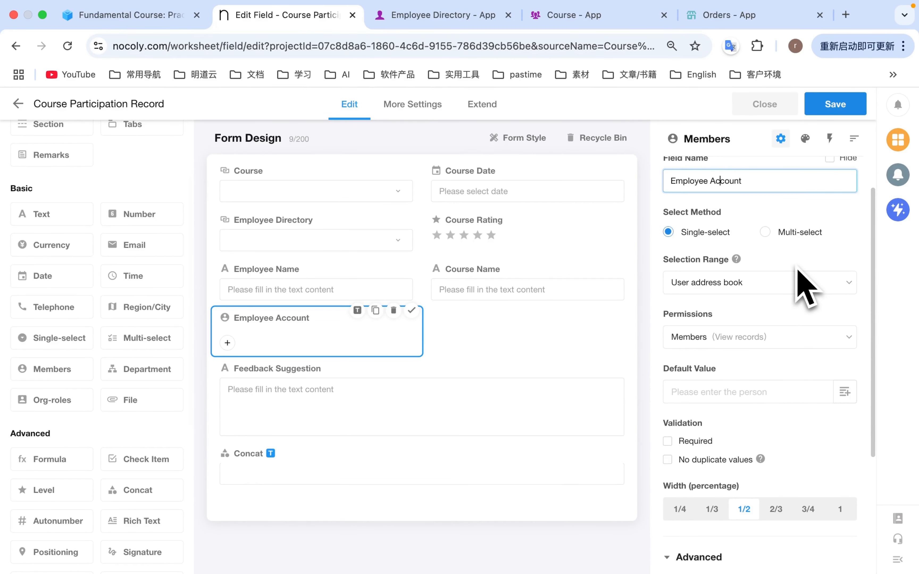
# Set Employee Account's default value dynamically to the Employee Account of the associated Employee Directory record and save the form.
pyautogui.scroll(-3, 850, 356)
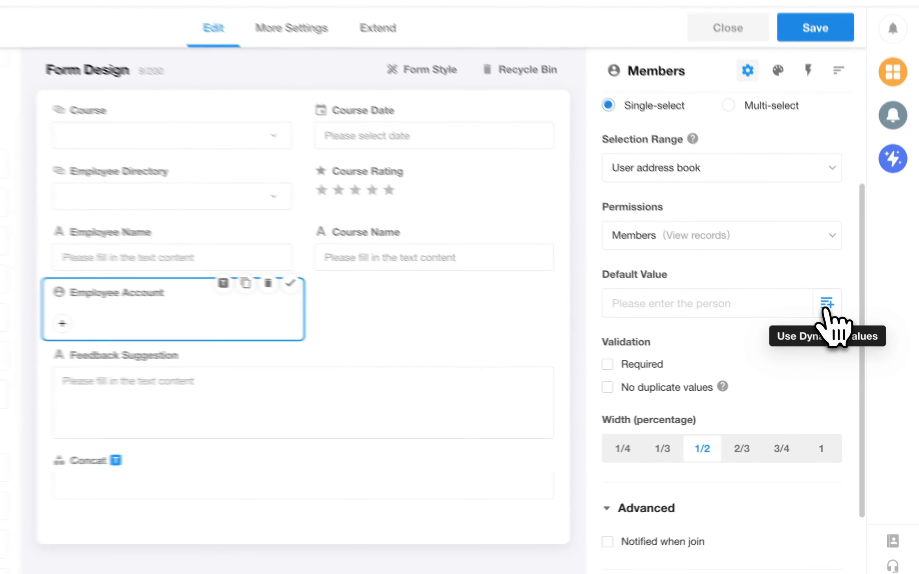
pyautogui.click(843, 328)
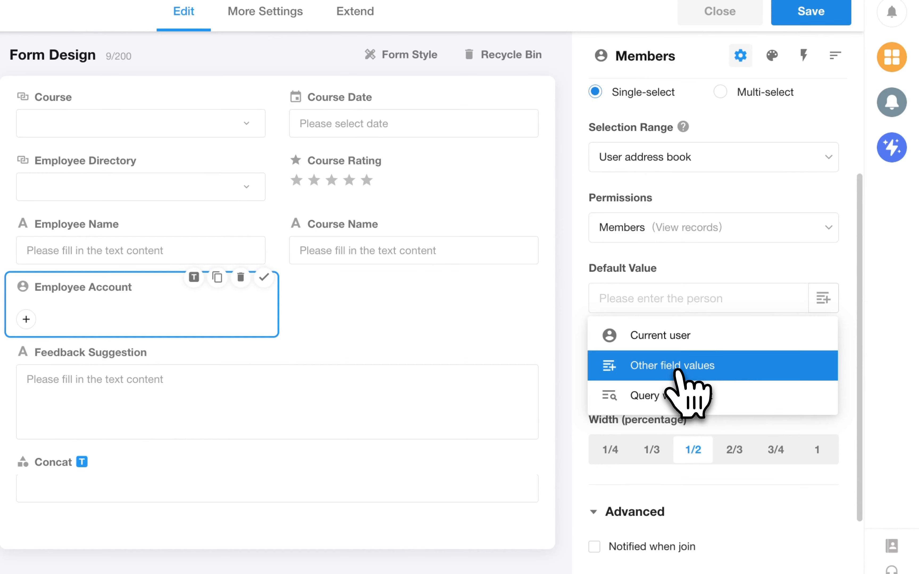
pyautogui.click(676, 367)
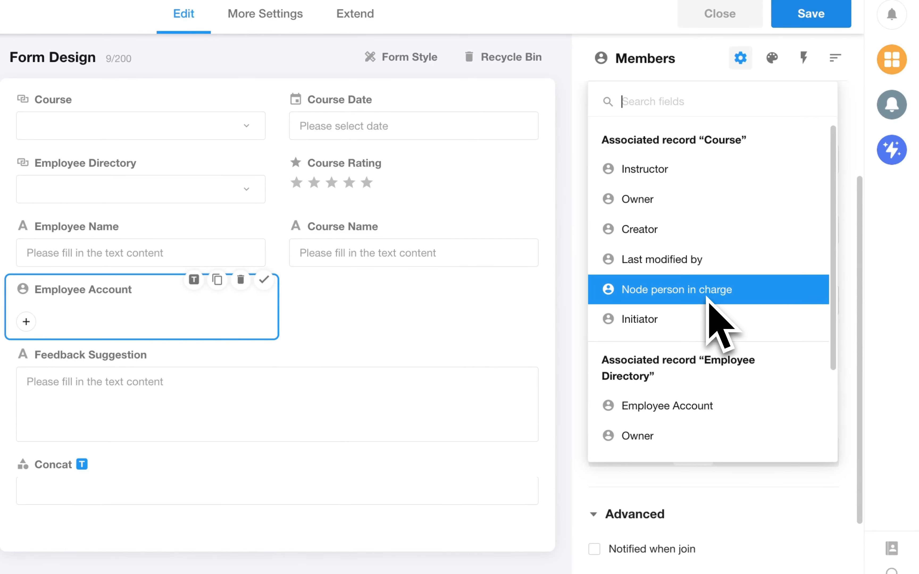
pyautogui.scroll(-2, 707, 298)
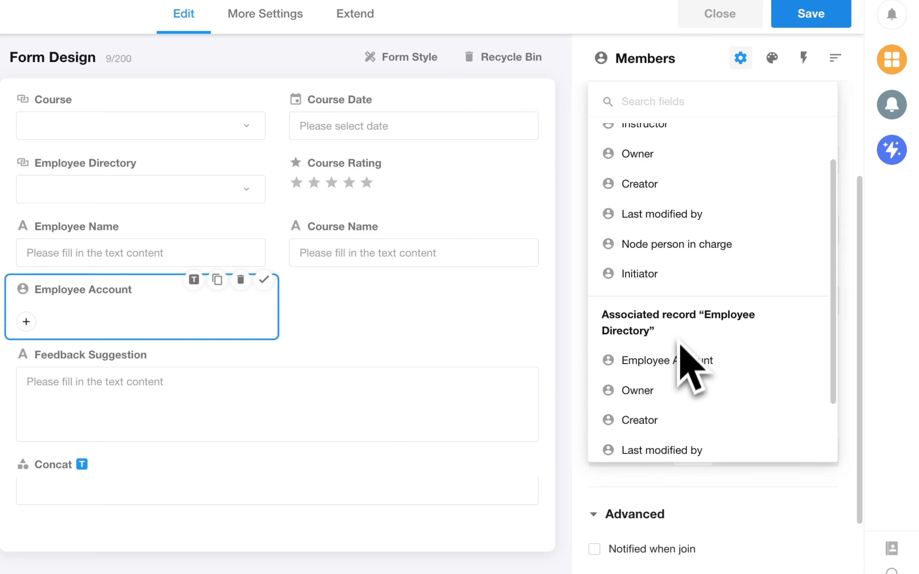
pyautogui.click(693, 363)
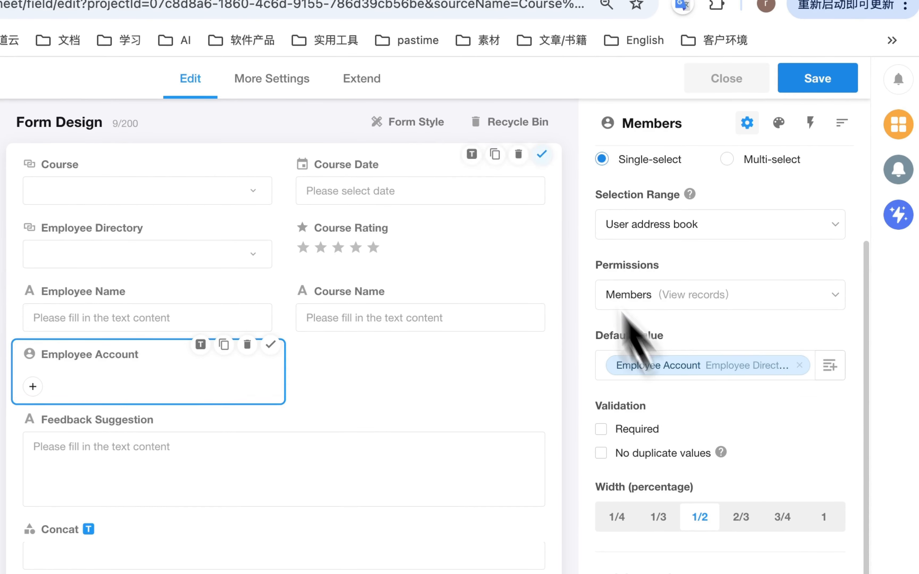
pyautogui.click(818, 78)
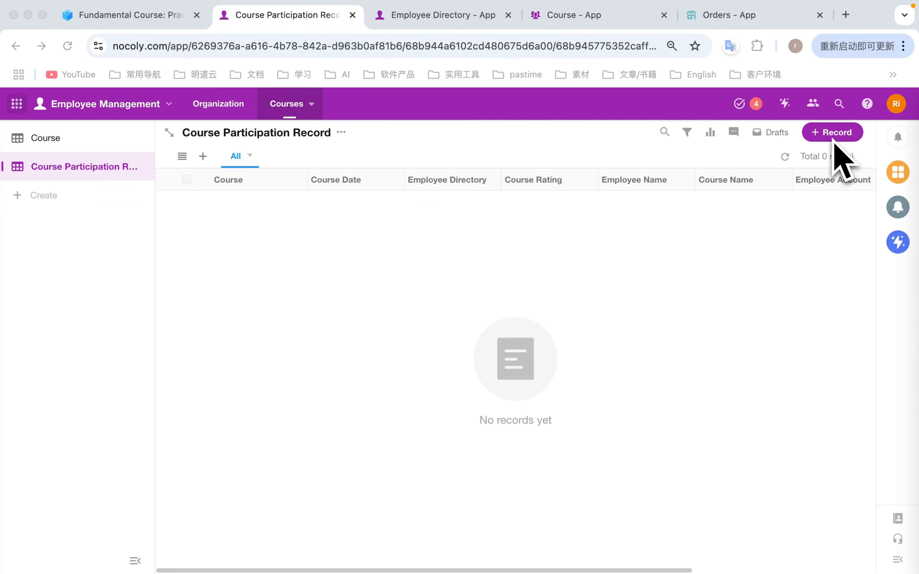
# Start a new participation record with the course Communication Skills and Collabrations and the first listed employee from Employee Directory.
pyautogui.click(830, 134)
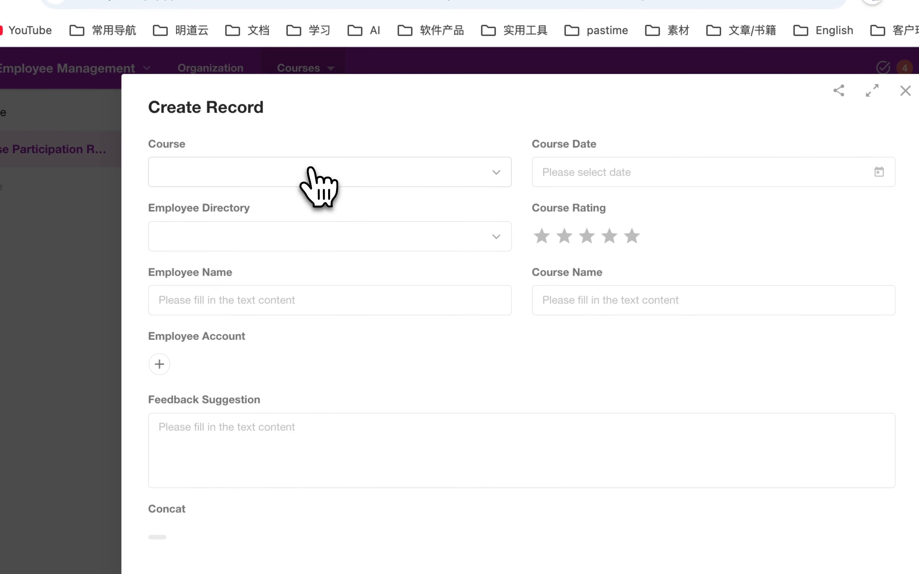
pyautogui.click(311, 169)
pyautogui.click(208, 210)
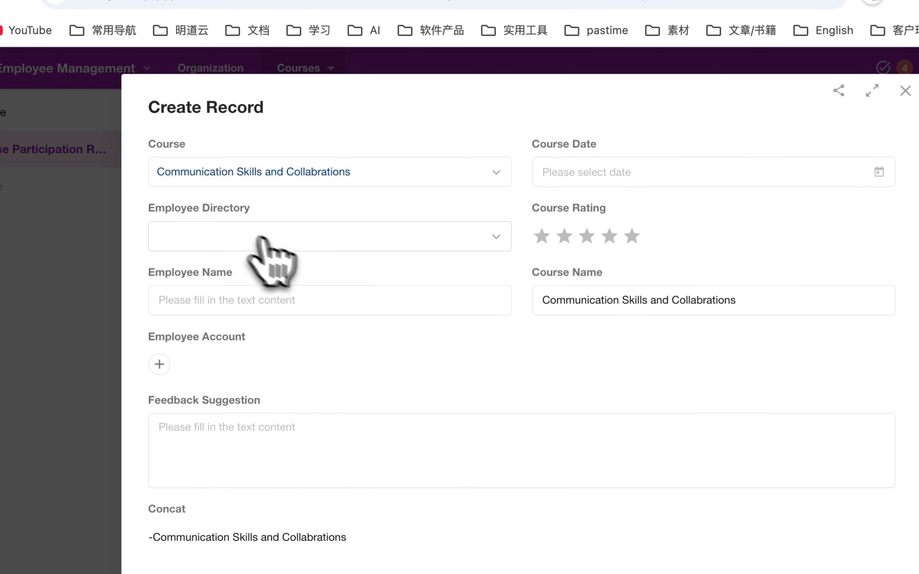
pyautogui.click(316, 240)
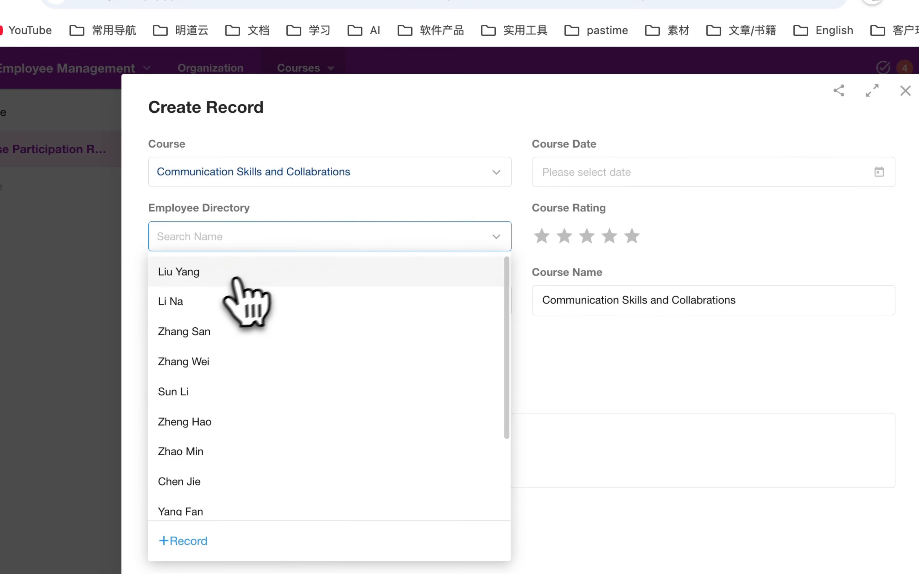
pyautogui.click(202, 268)
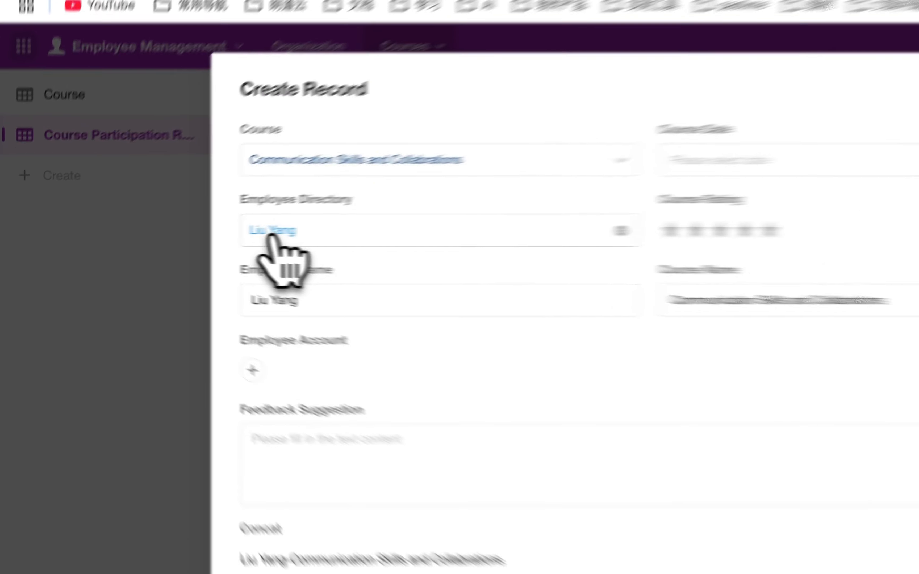
# Open the linked employee's directory record, assign Myself as its Employee Account and close the record.
pyautogui.click(331, 233)
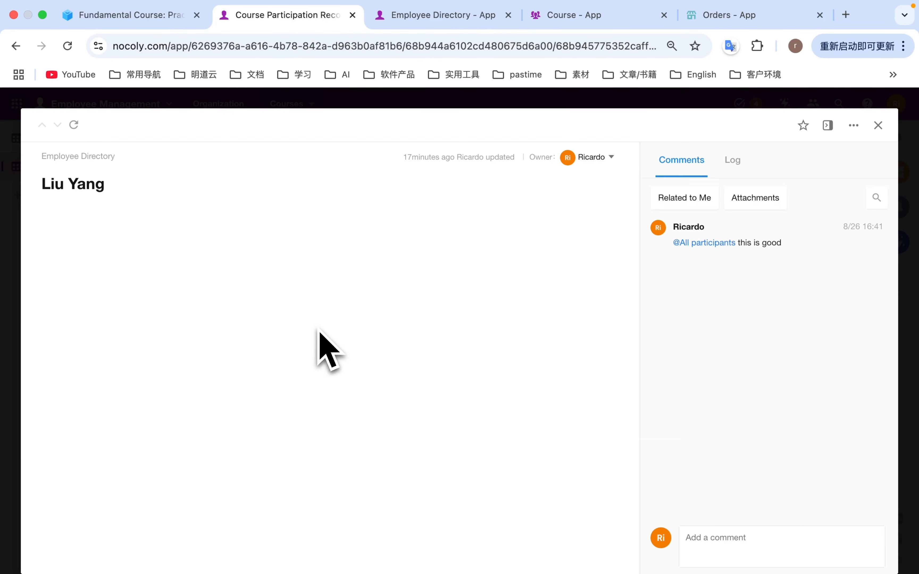
pyautogui.scroll(-5, 319, 332)
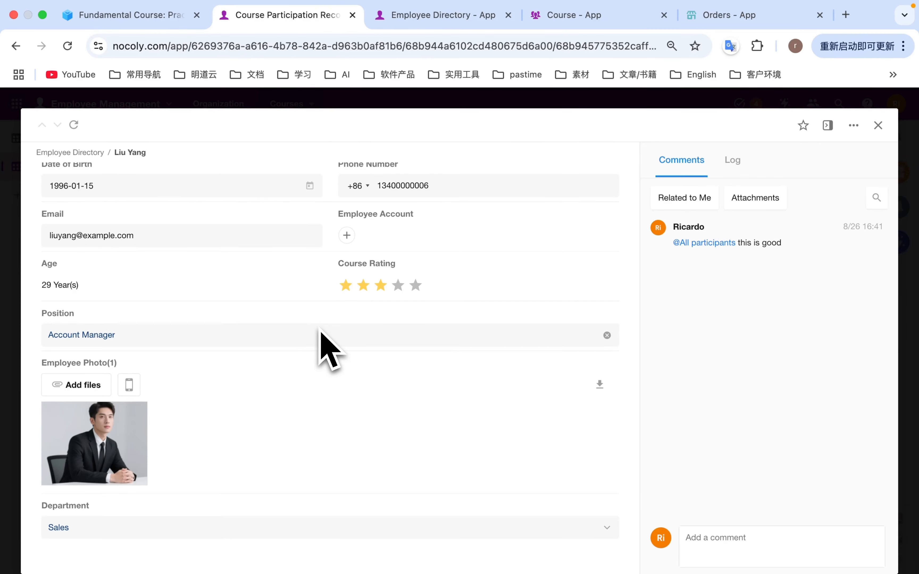
pyautogui.scroll(5, 320, 331)
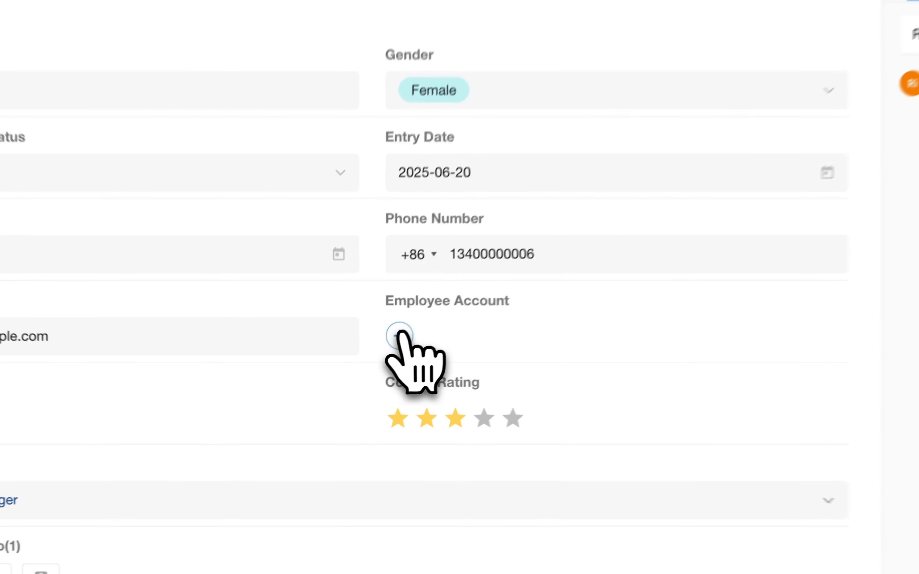
pyautogui.click(400, 335)
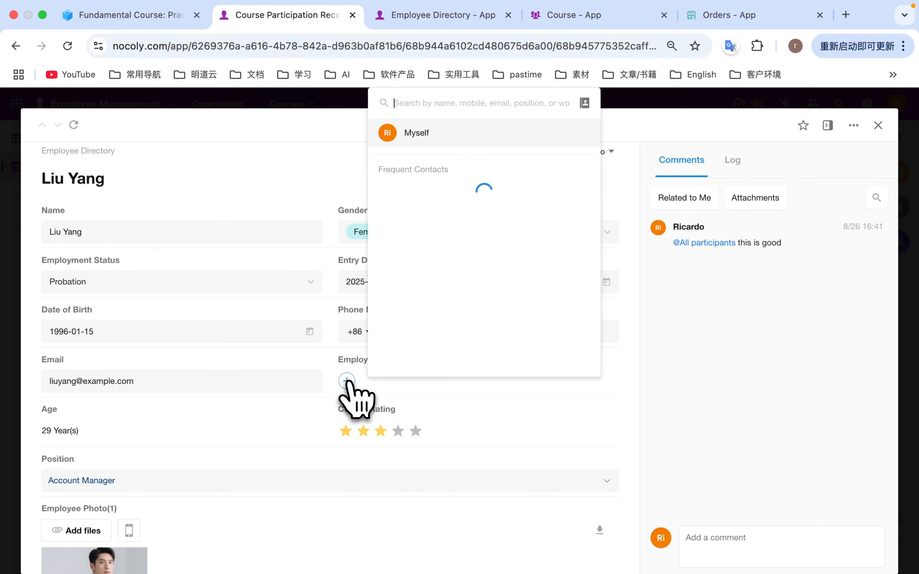
pyautogui.click(419, 133)
pyautogui.click(430, 128)
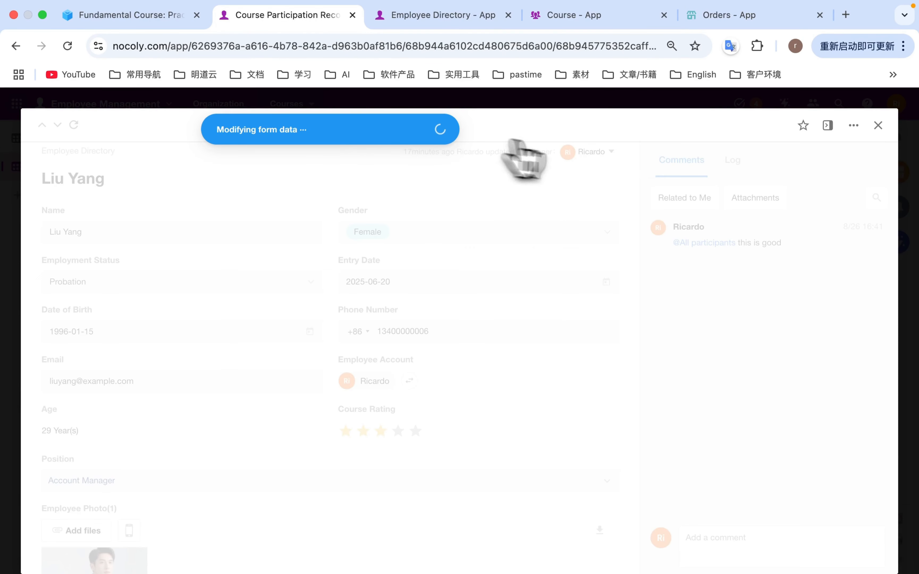
pyautogui.click(879, 128)
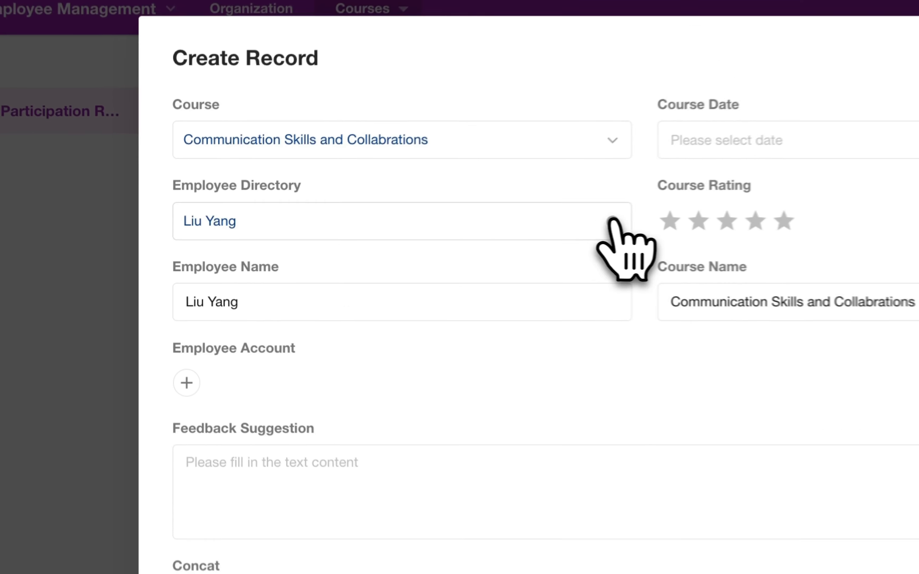
# Reselect the same employee in the new participation record, set Course Date to 2025-09-30 and submit the record.
pyautogui.click(422, 232)
pyautogui.click(593, 220)
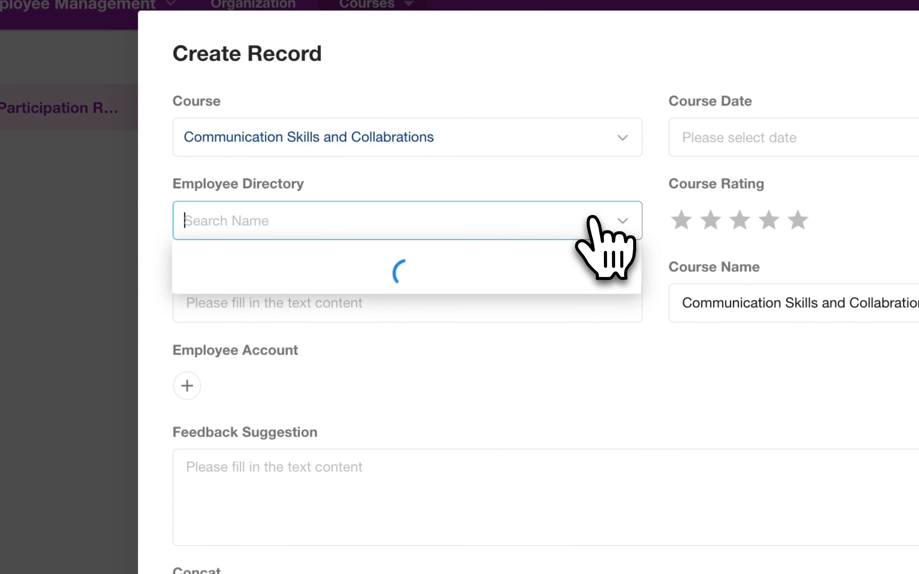
pyautogui.click(243, 266)
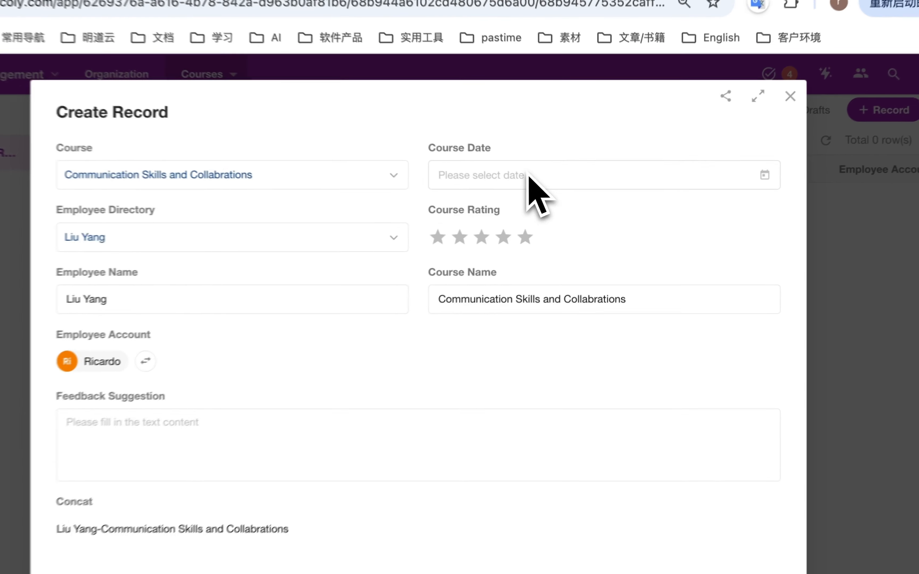
pyautogui.click(547, 187)
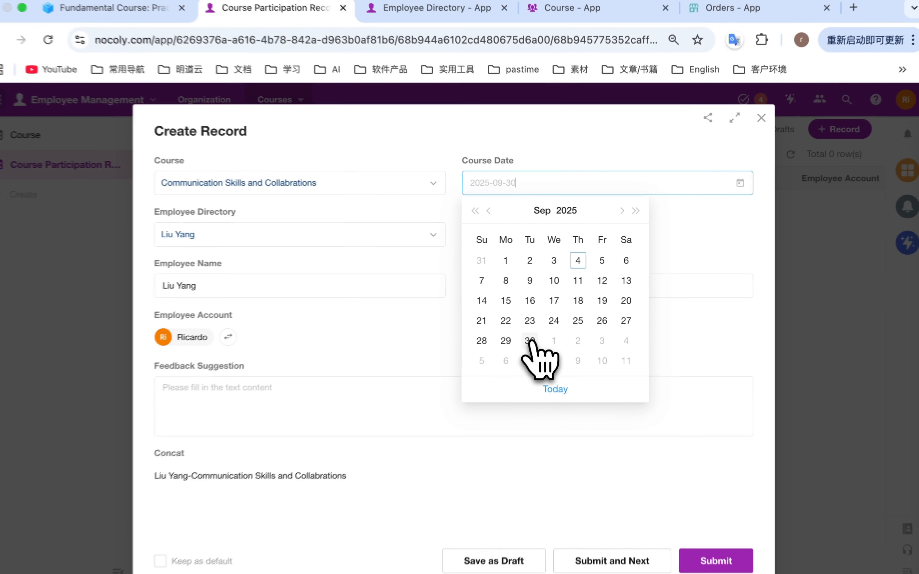
pyautogui.click(507, 371)
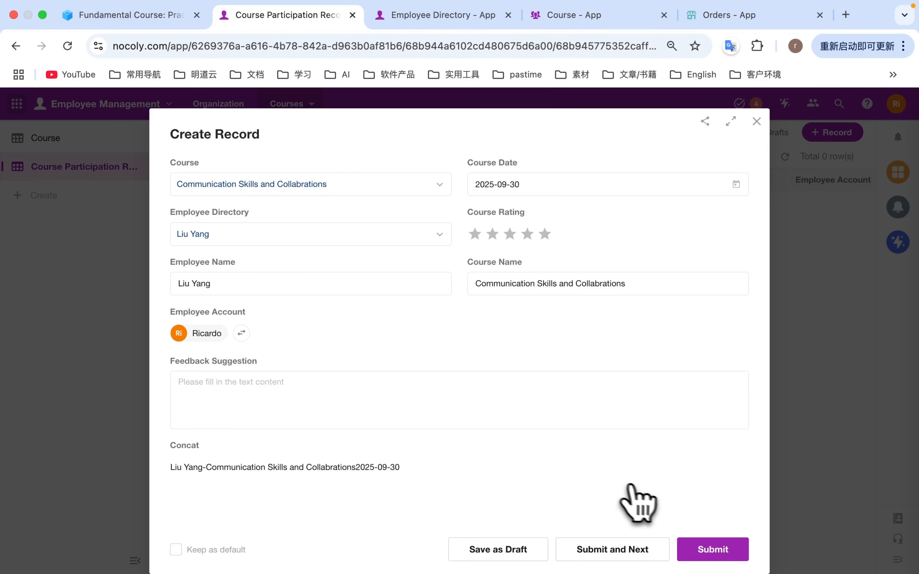
pyautogui.click(722, 550)
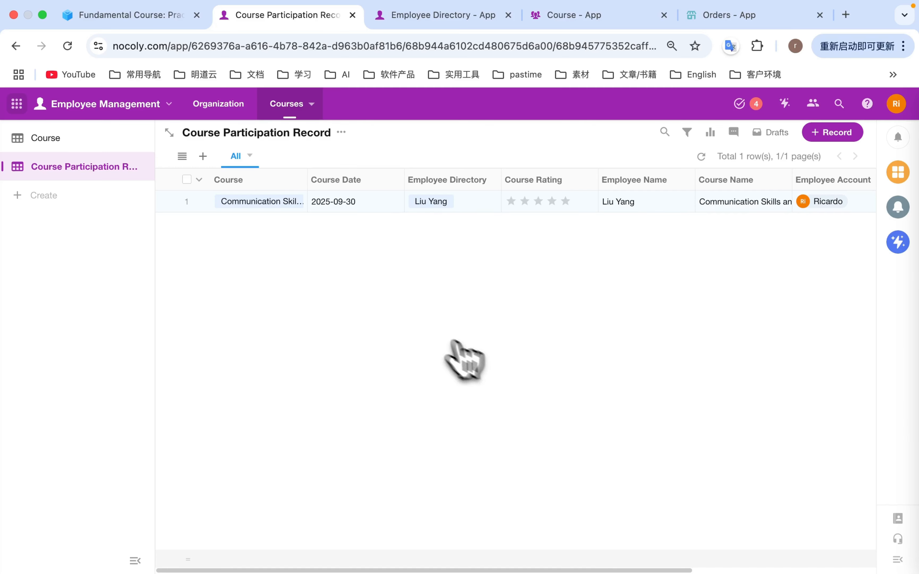
# Widen the Course column in the record list and examine the linked employee's full directory record.
pyautogui.moveTo(304, 178); pyautogui.dragTo(332, 180)
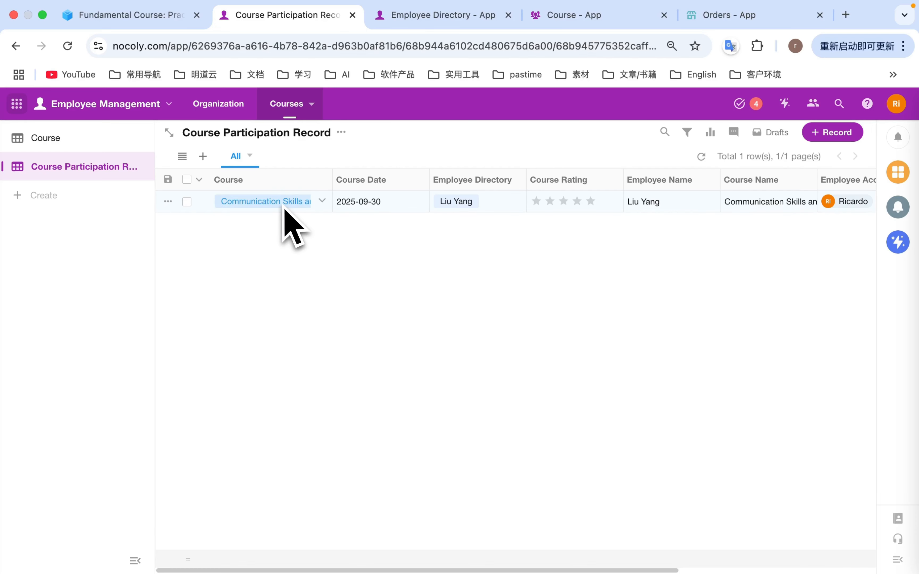
pyautogui.click(454, 201)
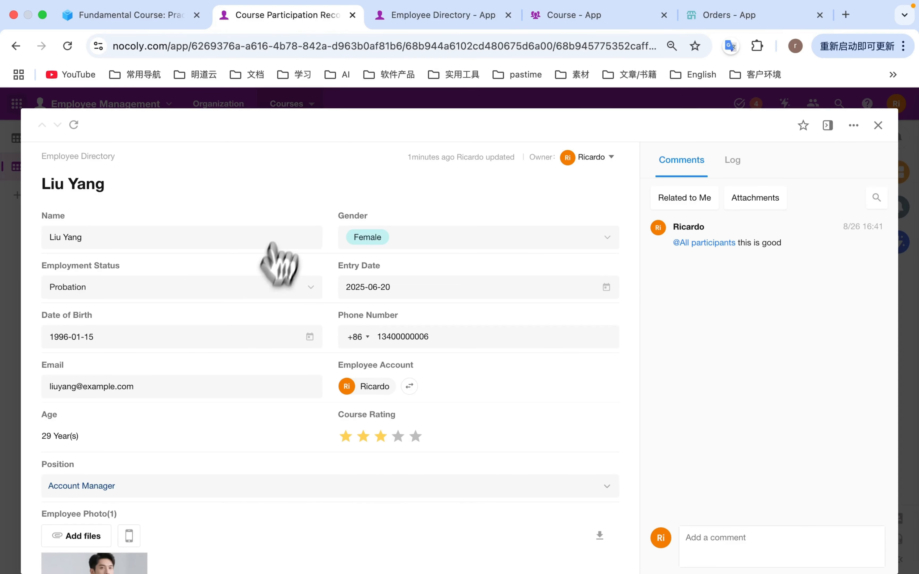
pyautogui.scroll(-5, 250, 262)
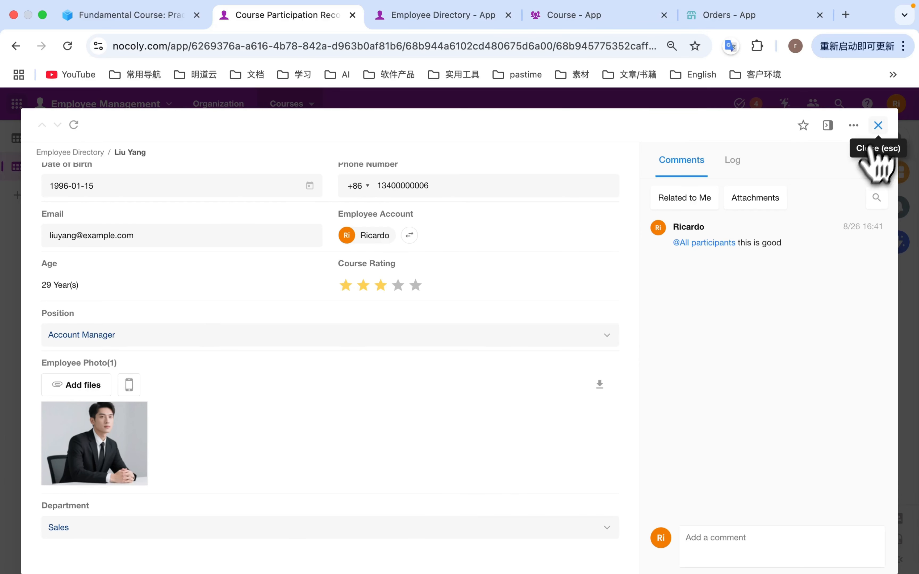
pyautogui.click(877, 127)
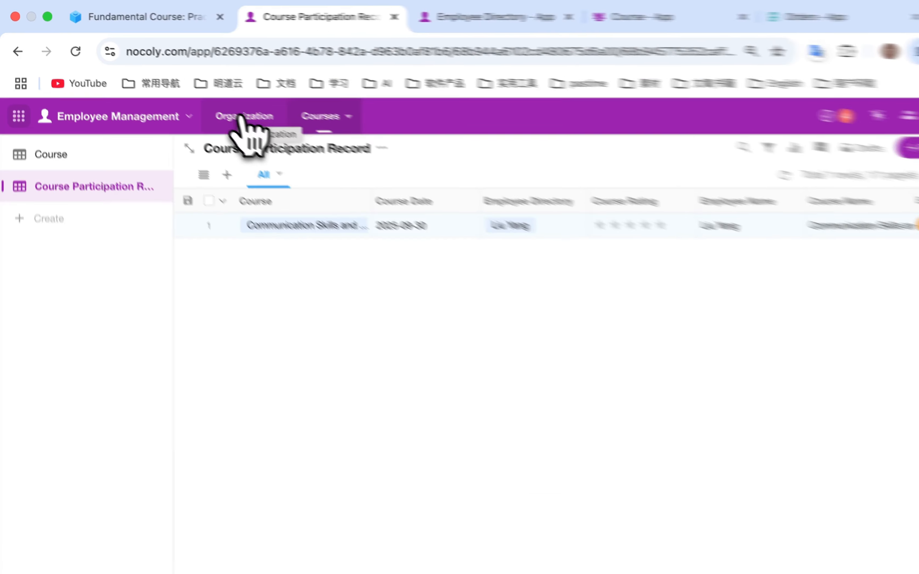
# Edit the Employee Directory form and add a Relationship field after Department using the existing association with Course Participation Record.
pyautogui.click(239, 117)
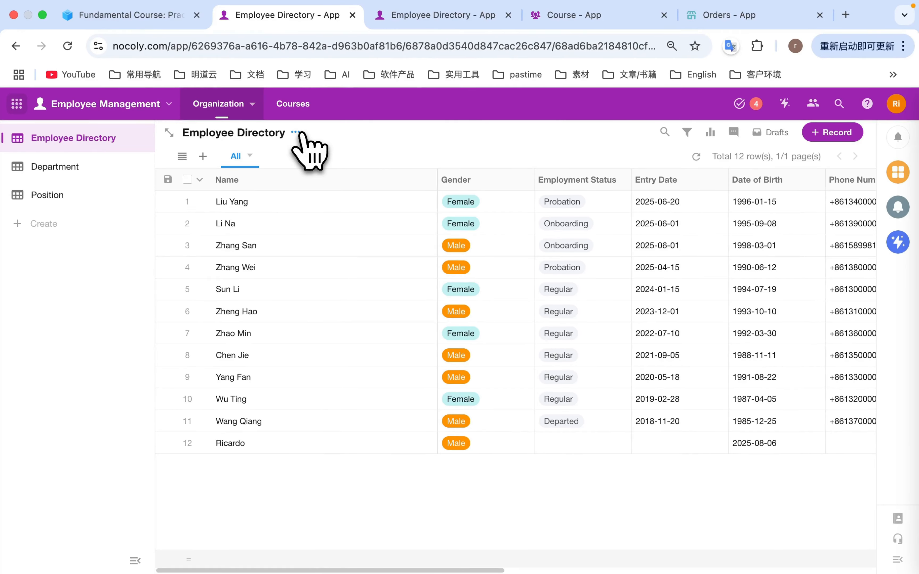
pyautogui.click(296, 132)
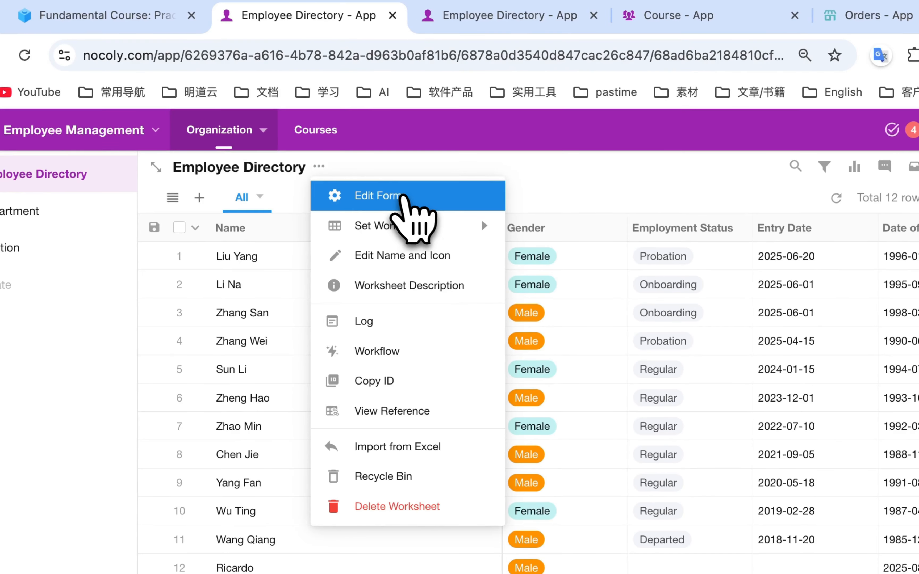
pyautogui.click(404, 197)
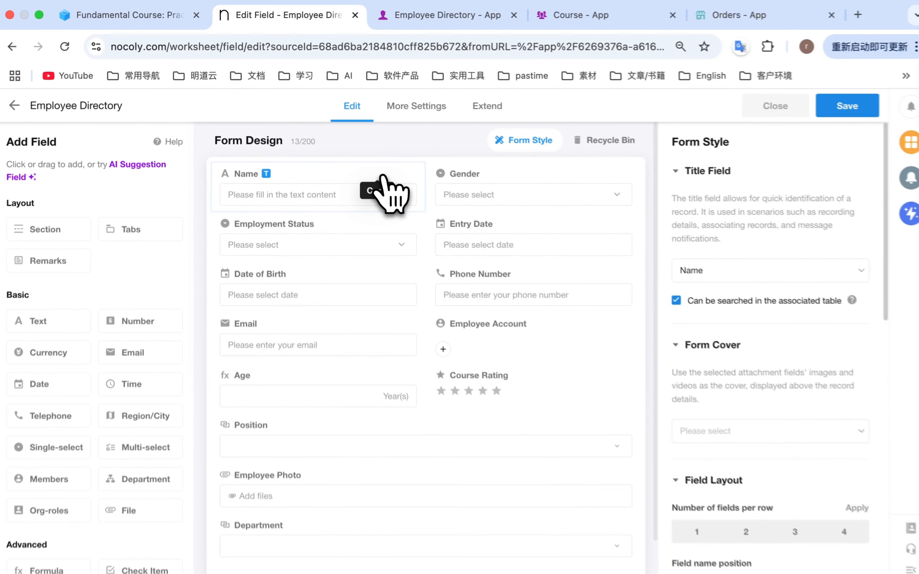
pyautogui.scroll(-2, 353, 278)
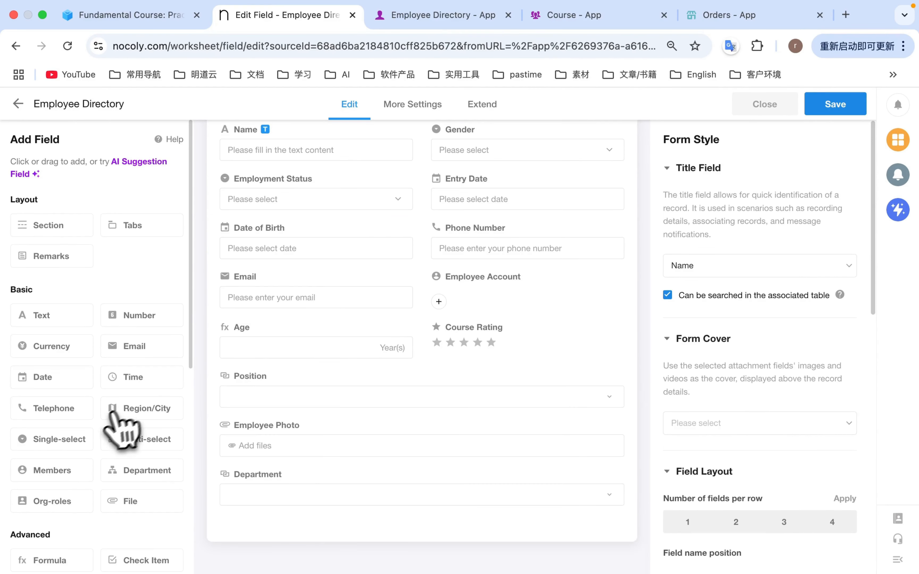
pyautogui.scroll(-10, 110, 430)
pyautogui.moveTo(61, 435); pyautogui.dragTo(284, 518)
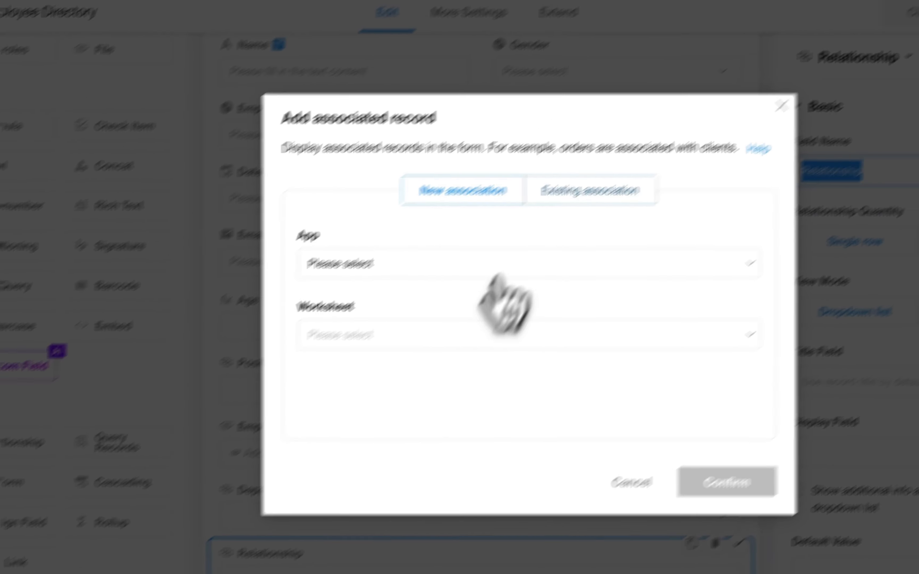
pyautogui.click(532, 227)
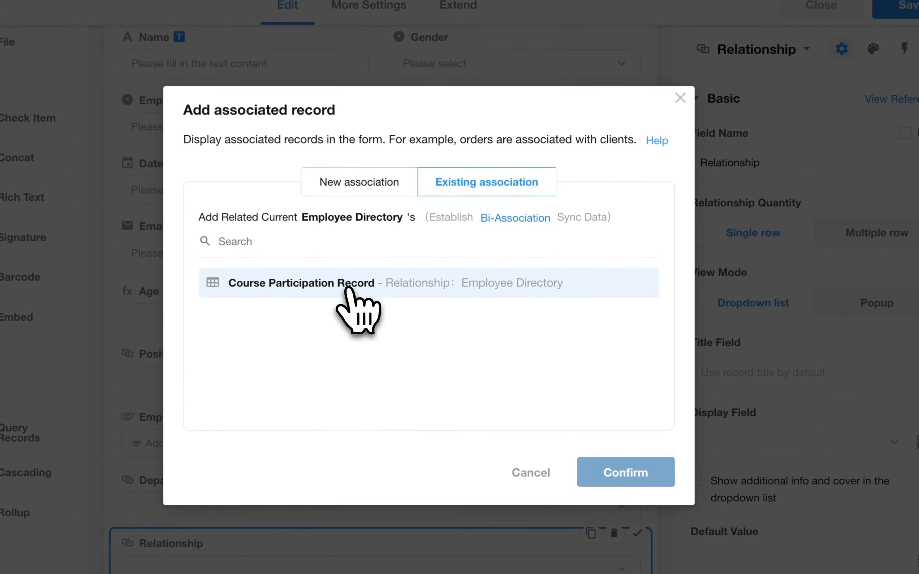
pyautogui.click(399, 326)
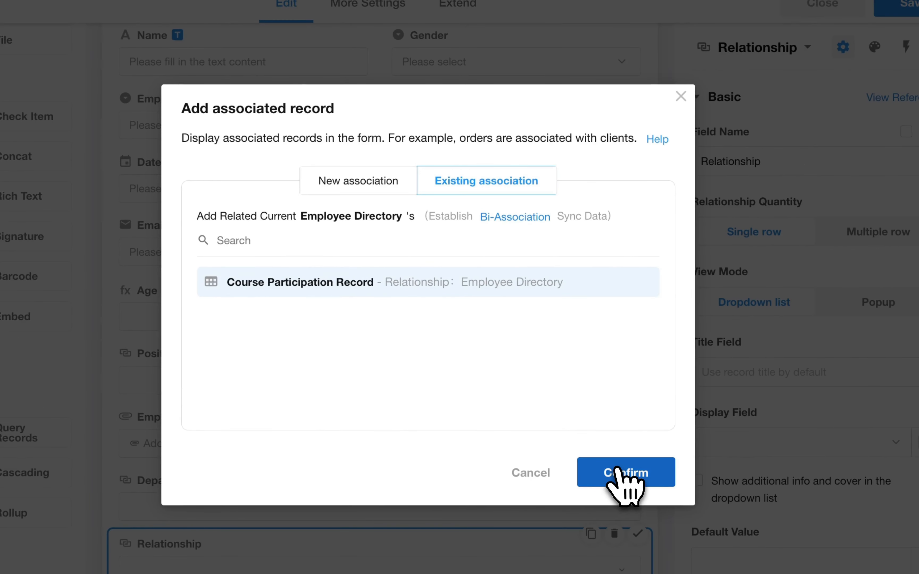
pyautogui.click(624, 473)
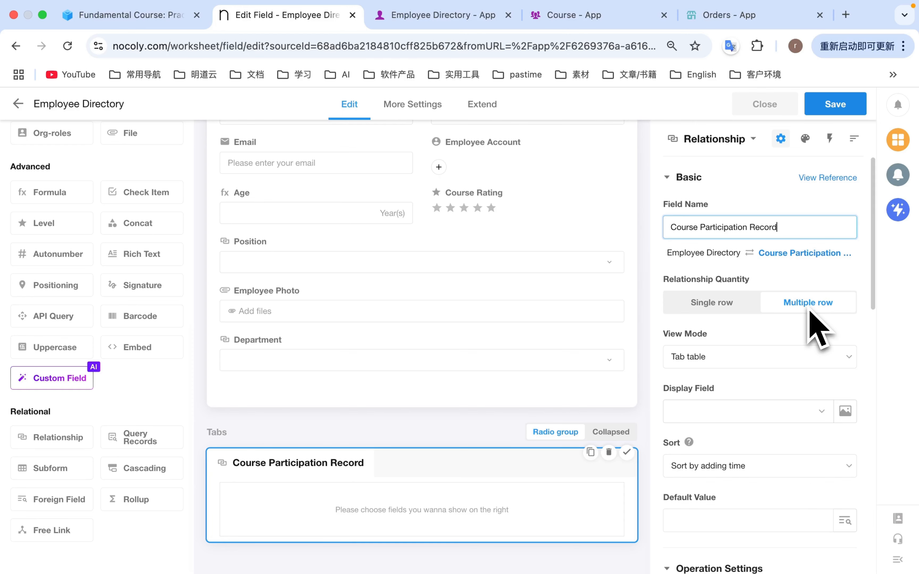
# Display Course, Course Date, Course Rating, Course Name and Feedback Suggestion in the Course Participation Record tab table, then save and close the form.
pyautogui.scroll(-4, 811, 311)
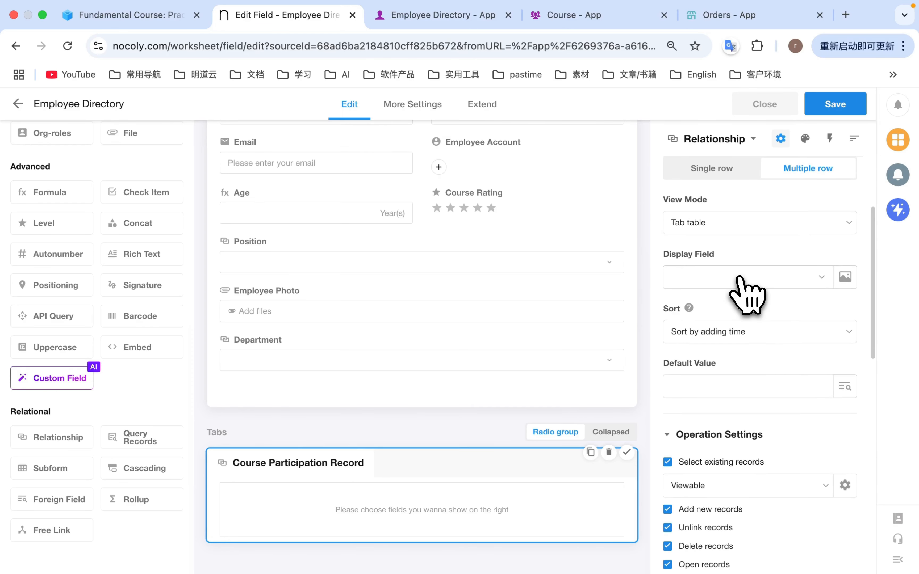
pyautogui.click(741, 280)
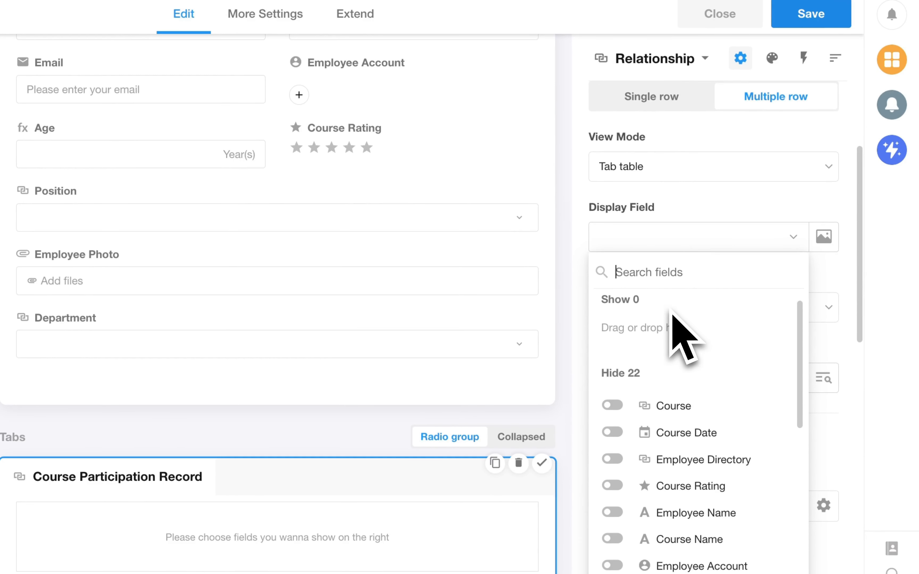
pyautogui.scroll(-2, 672, 312)
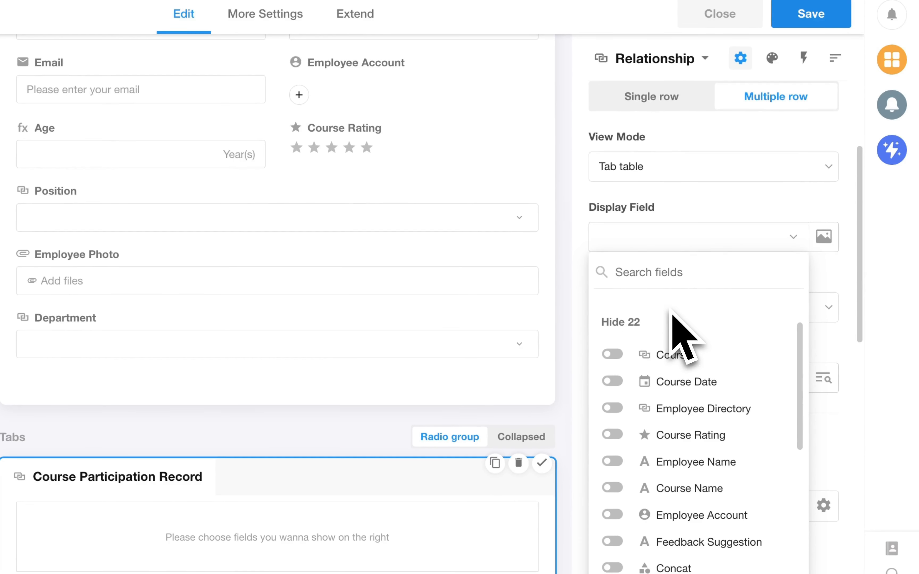
pyautogui.click(613, 354)
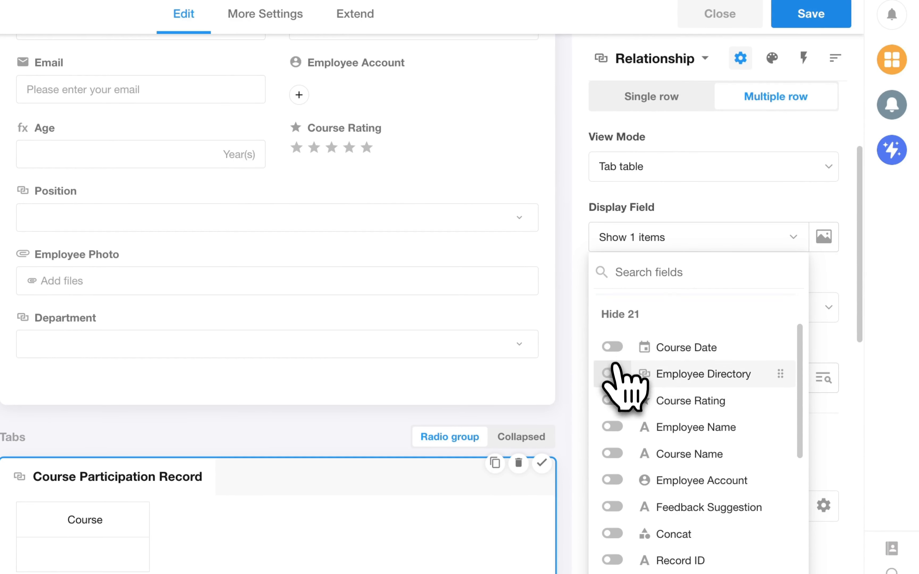
pyautogui.click(612, 347)
pyautogui.click(612, 400)
pyautogui.click(612, 451)
pyautogui.click(612, 505)
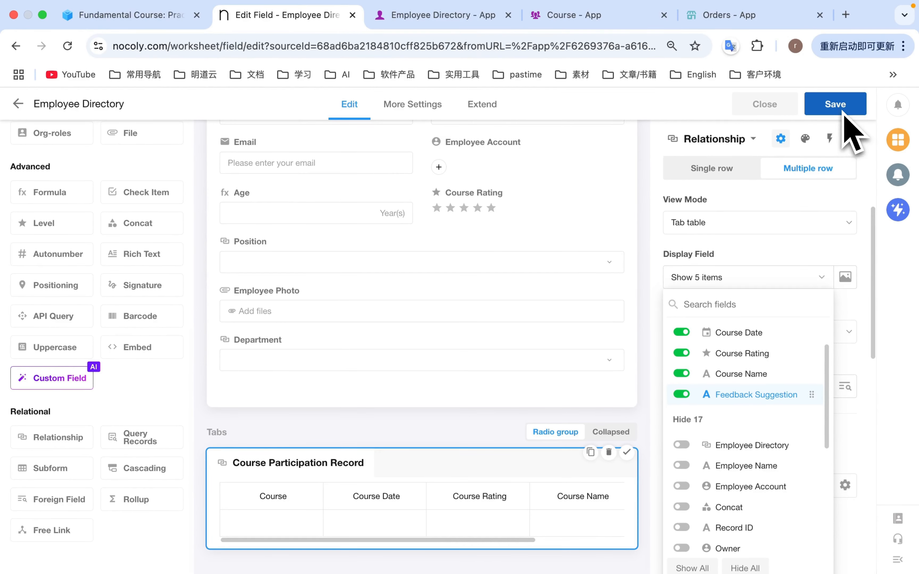
pyautogui.click(837, 108)
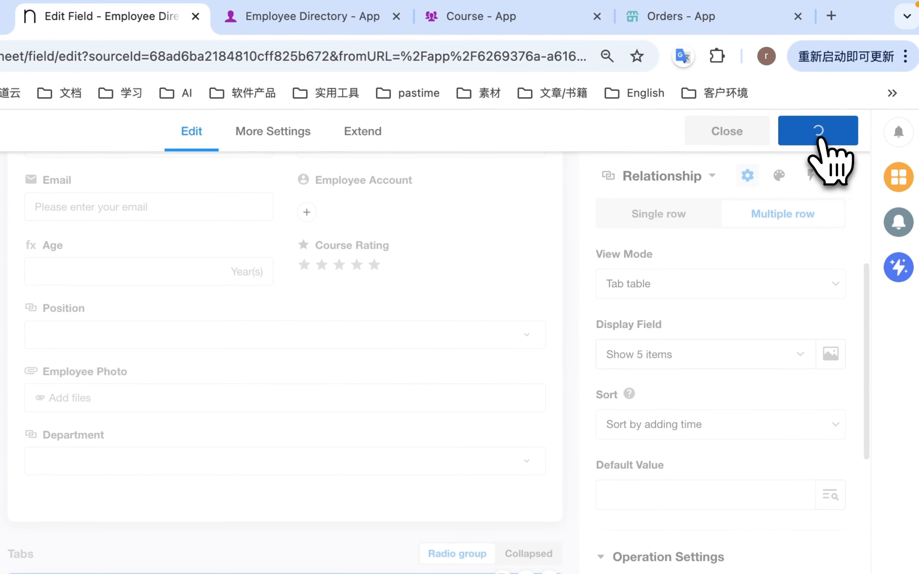
pyautogui.click(731, 134)
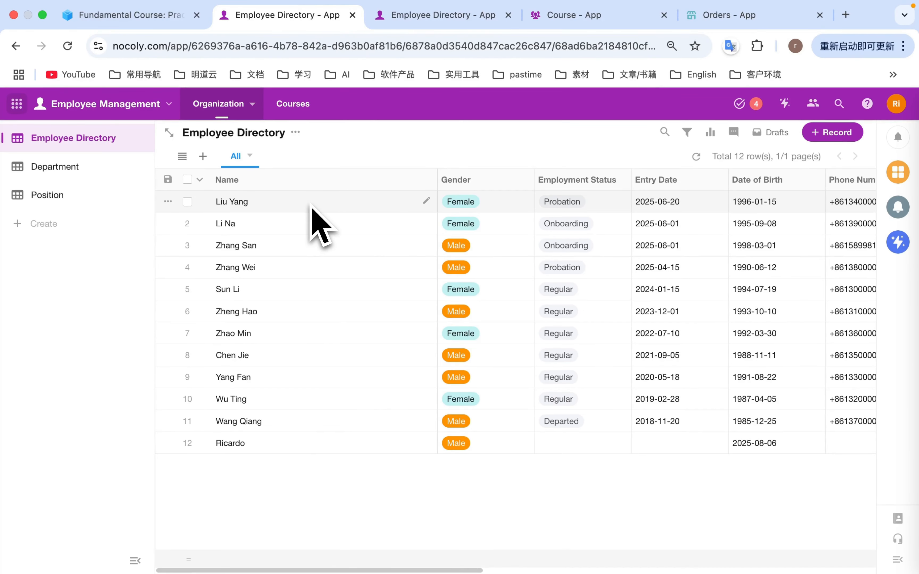
# Open the first employee's directory record and examine its fields and related Course Participation Record table.
pyautogui.click(312, 207)
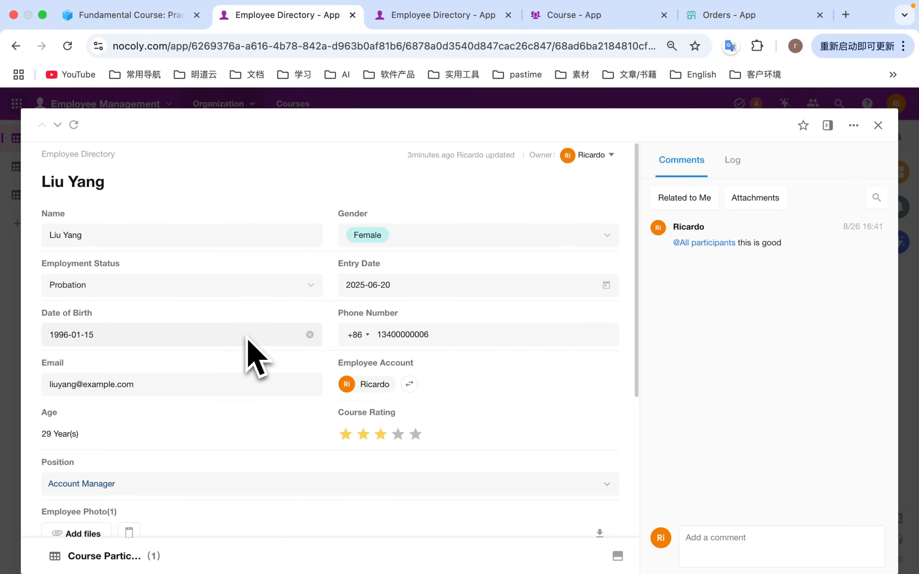
pyautogui.scroll(-5, 251, 342)
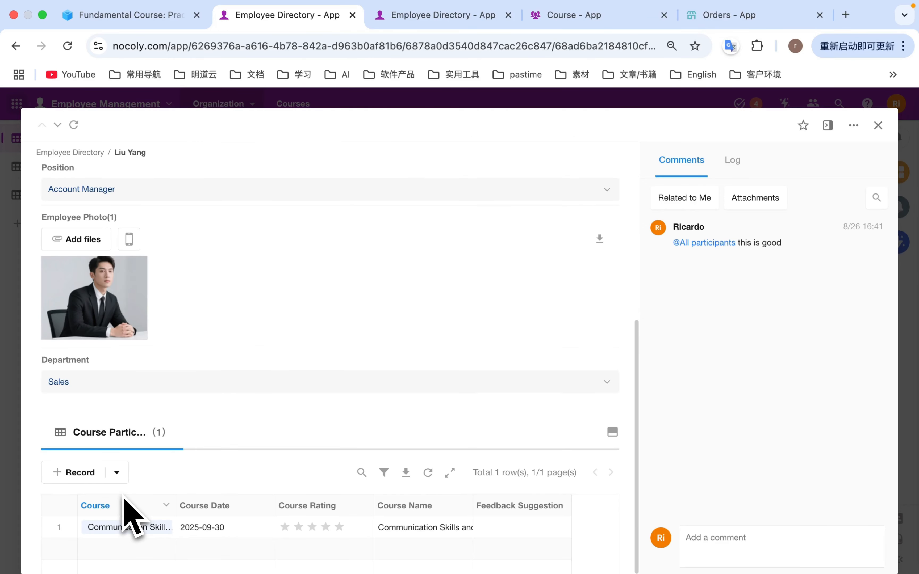
pyautogui.scroll(5, 195, 316)
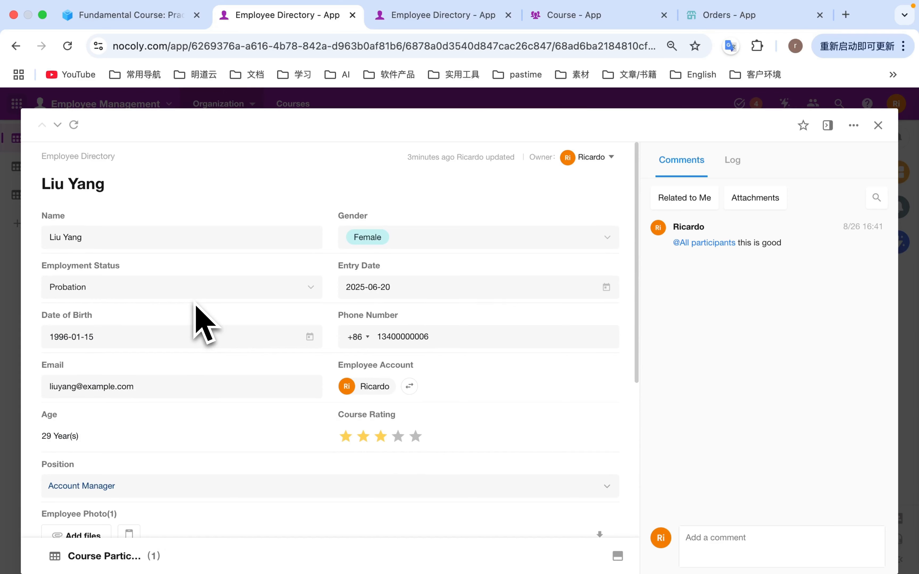
pyautogui.scroll(-5, 211, 306)
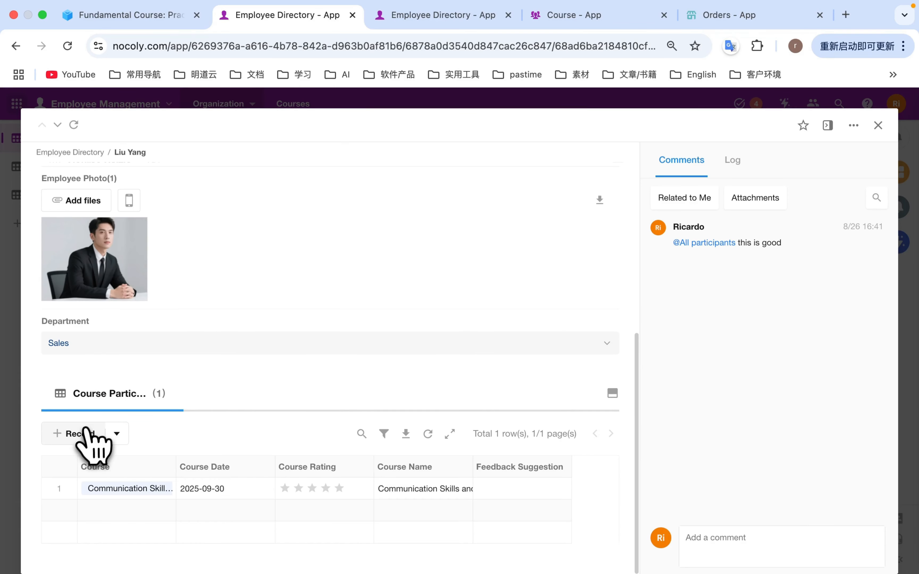
# Add a participation record from the employee's record with course OA Operations and Guidelines, date 2025-09-22 and three-star rating, submit it and close the employee record.
pyautogui.click(81, 434)
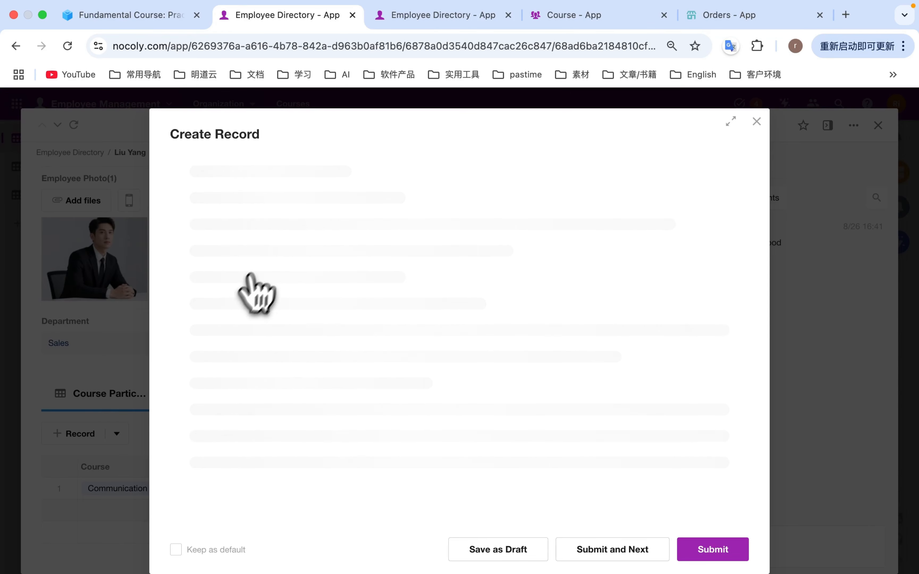
pyautogui.click(283, 185)
pyautogui.click(245, 234)
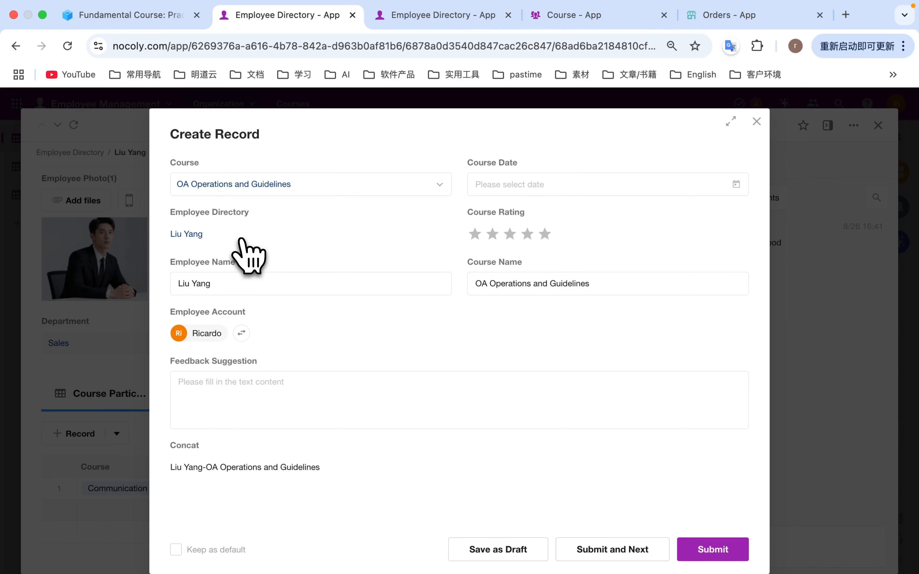
pyautogui.click(538, 185)
pyautogui.click(508, 317)
pyautogui.click(509, 234)
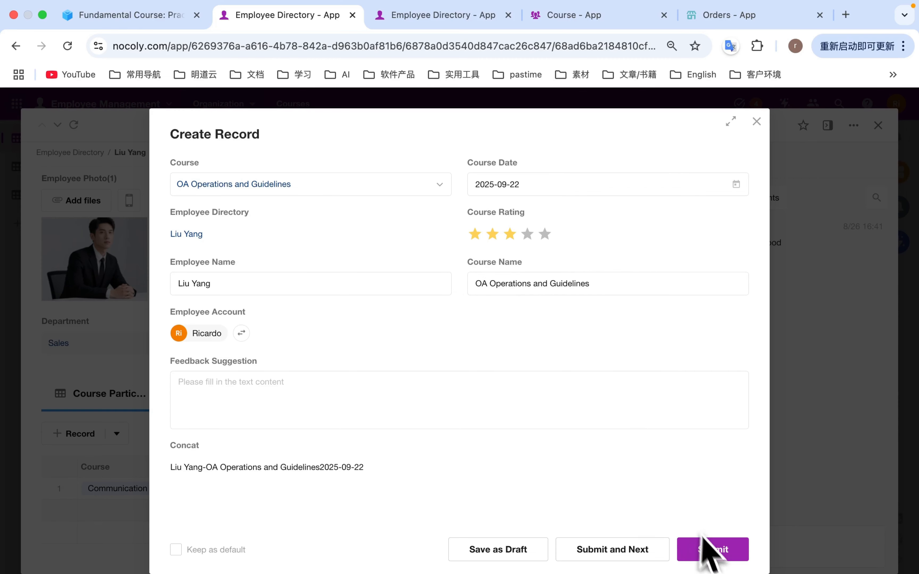
pyautogui.click(707, 549)
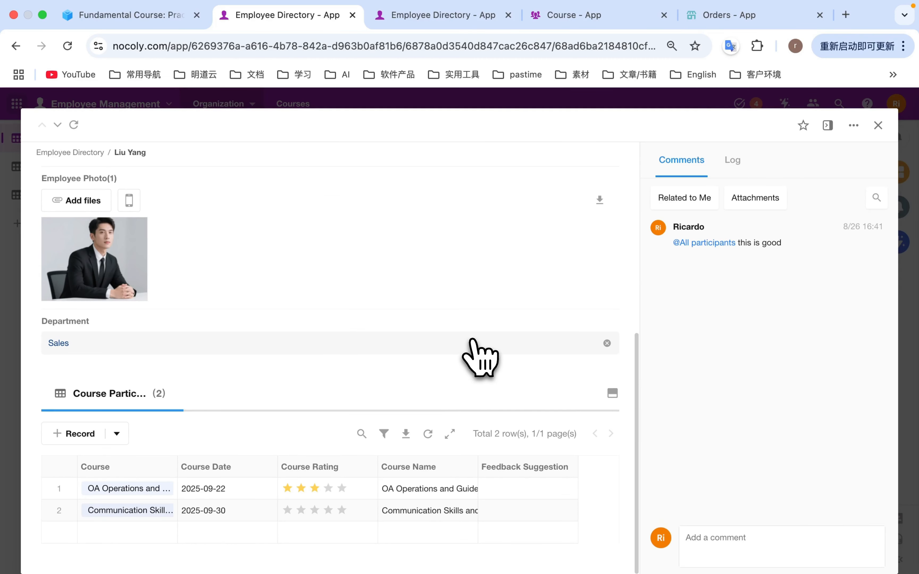
pyautogui.moveTo(708, 244)
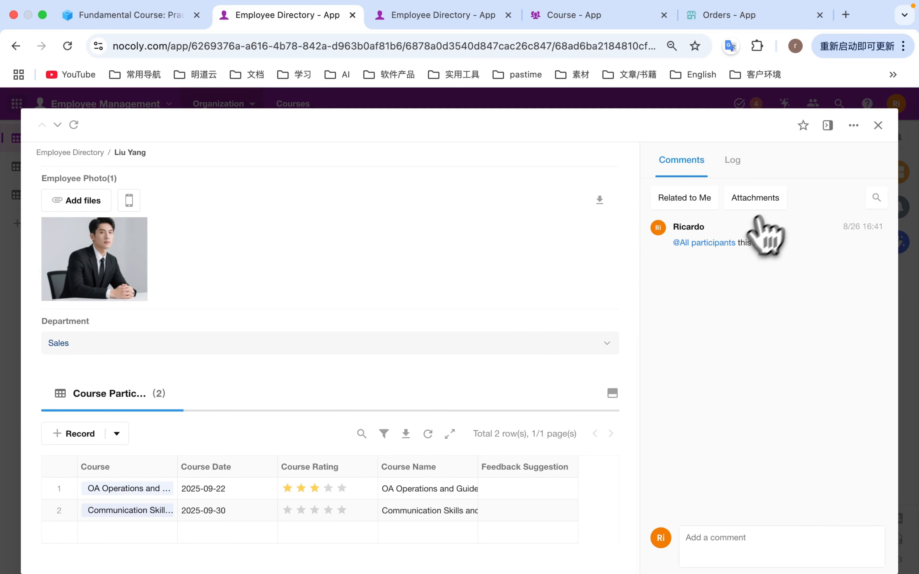
pyautogui.click(877, 125)
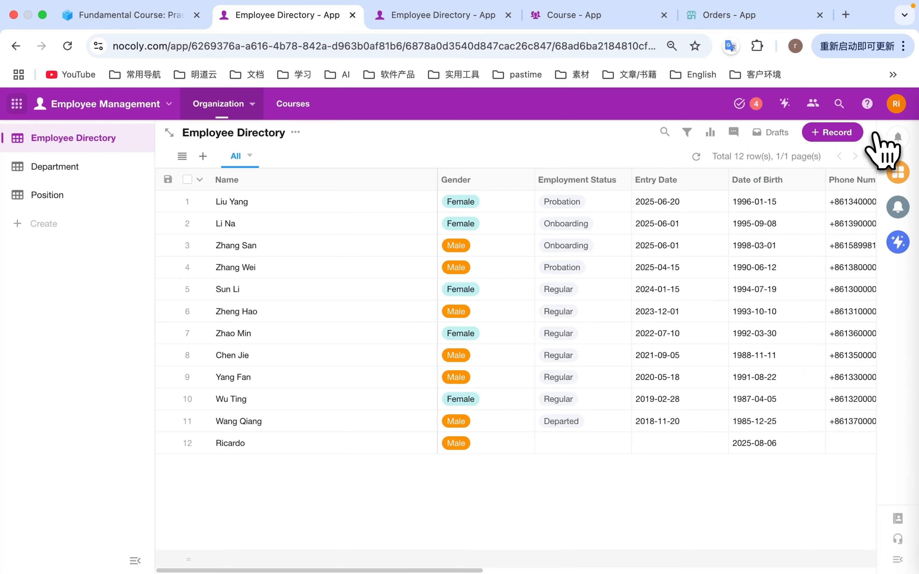
# Edit the Course worksheet's form and add a Relationship field below Course Materials using the existing association with Course Participation Record.
pyautogui.click(292, 109)
pyautogui.click(55, 140)
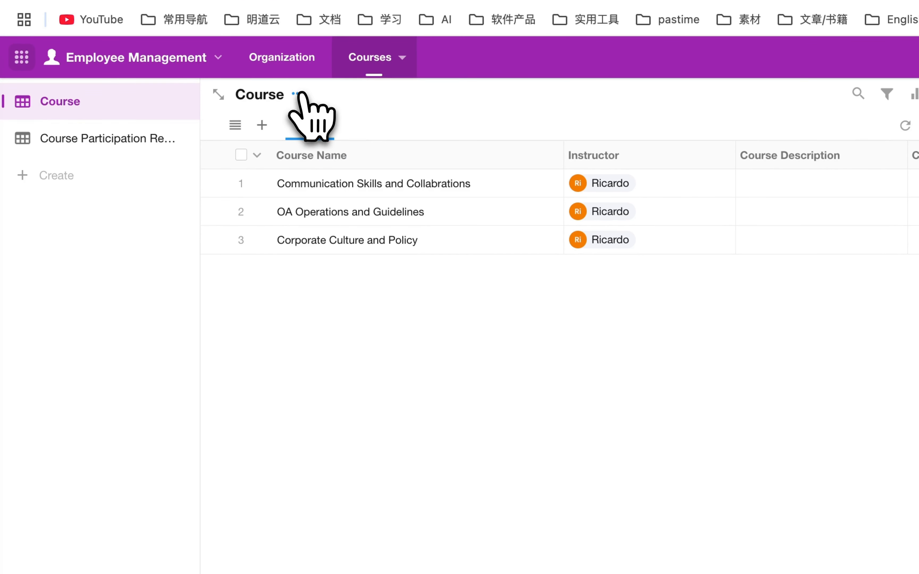
pyautogui.click(298, 94)
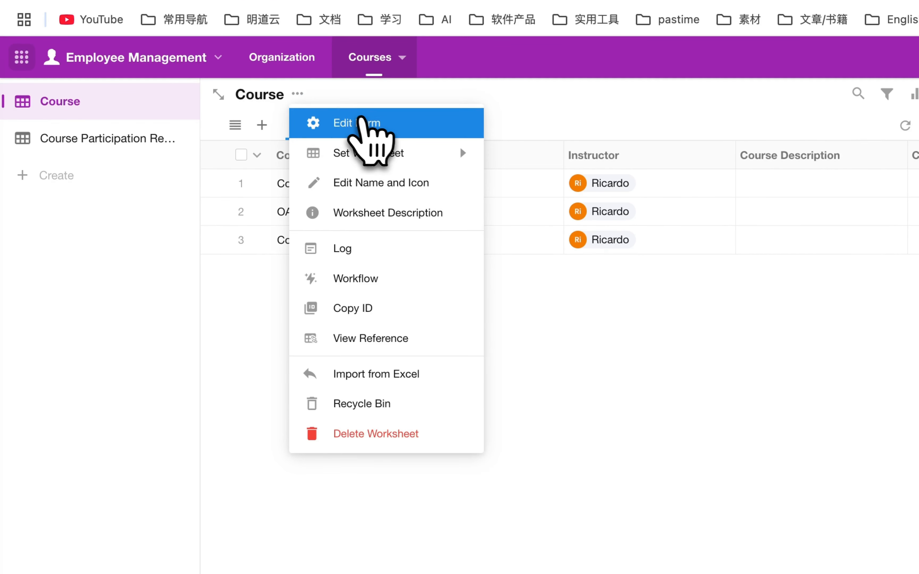
pyautogui.click(399, 129)
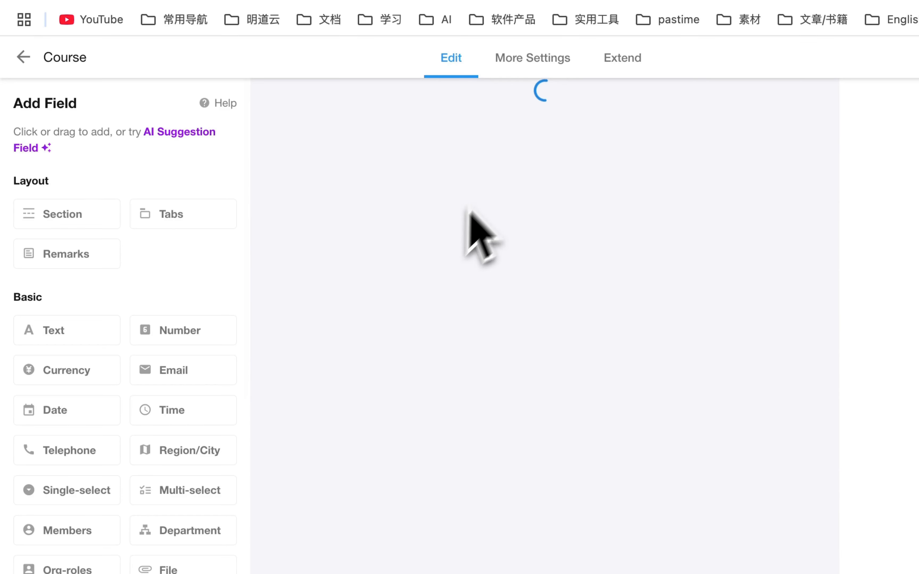
pyautogui.scroll(-5, 129, 418)
pyautogui.scroll(-3, 137, 433)
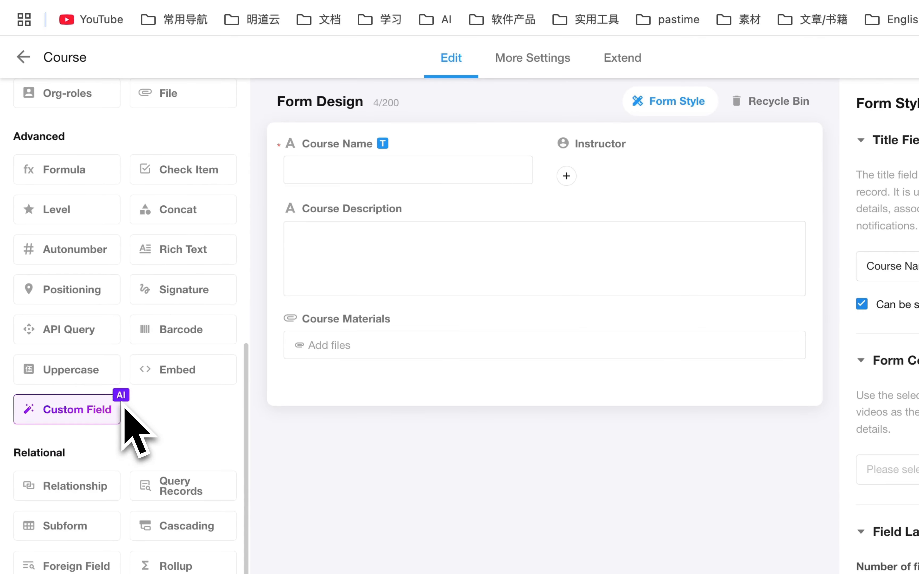
pyautogui.moveTo(46, 486); pyautogui.dragTo(352, 391)
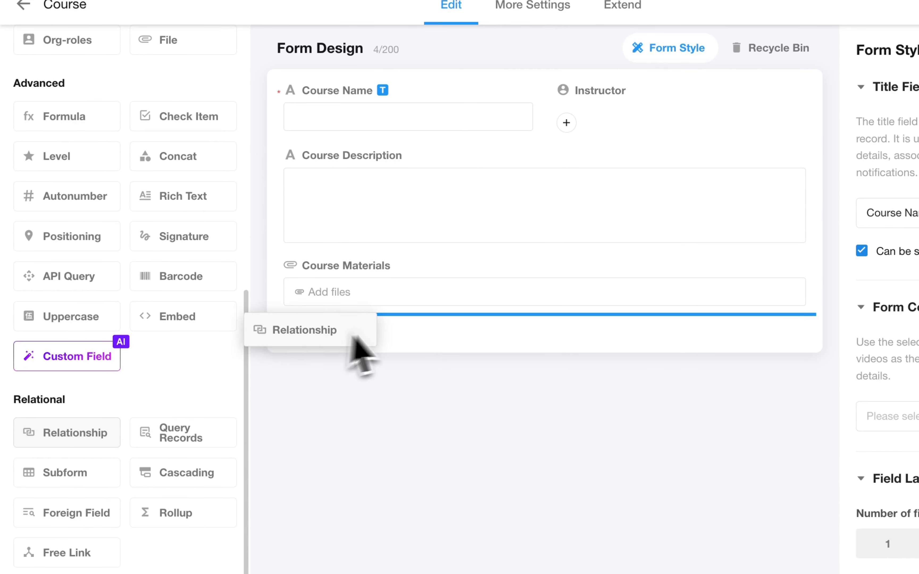
pyautogui.moveTo(354, 338); pyautogui.dragTo(357, 338)
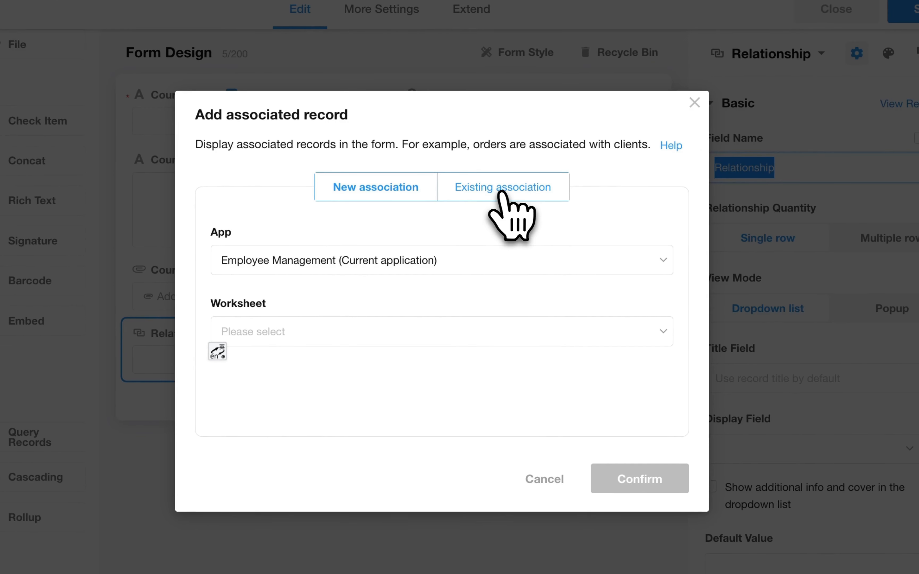
pyautogui.click(500, 192)
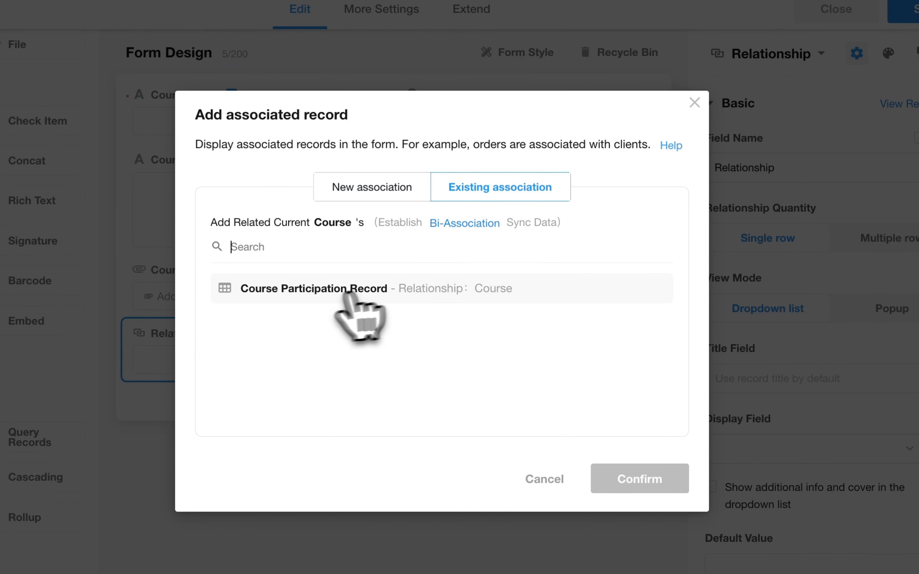
pyautogui.click(338, 292)
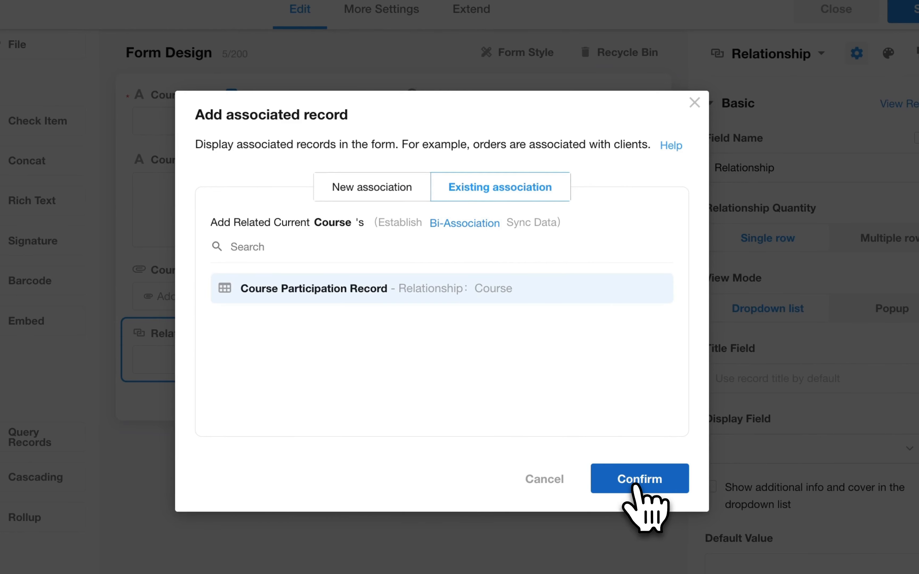
pyautogui.click(640, 479)
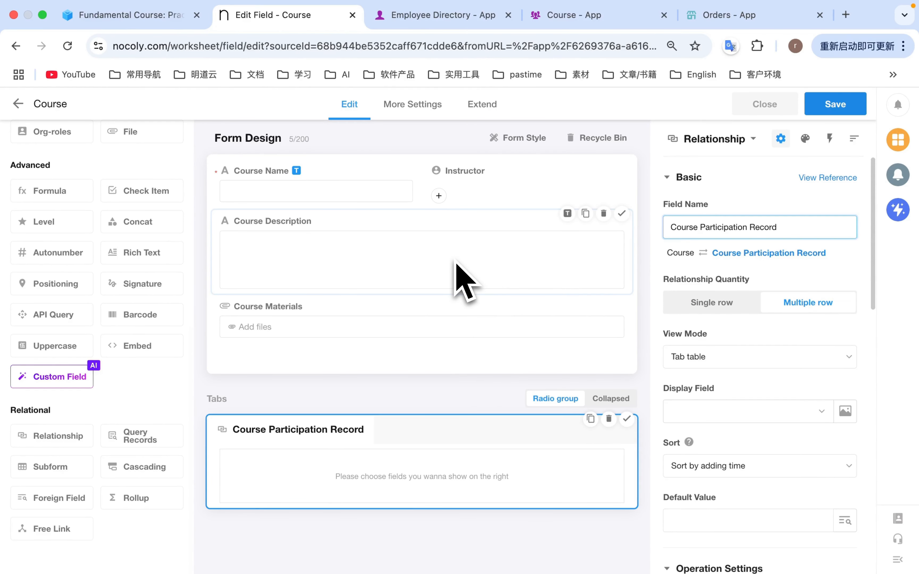
# Display Employee Directory, Course Rating, Employee Name and Feedback Suggestion in the Course form's Course Participation Record tab table, then save and close the form.
pyautogui.scroll(-3, 755, 335)
pyautogui.click(741, 361)
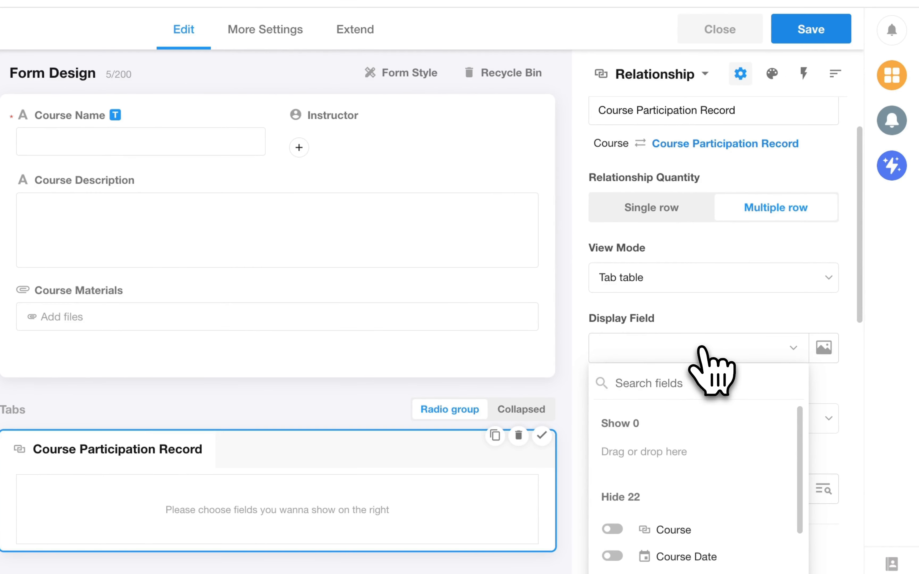
pyautogui.scroll(-3, 703, 370)
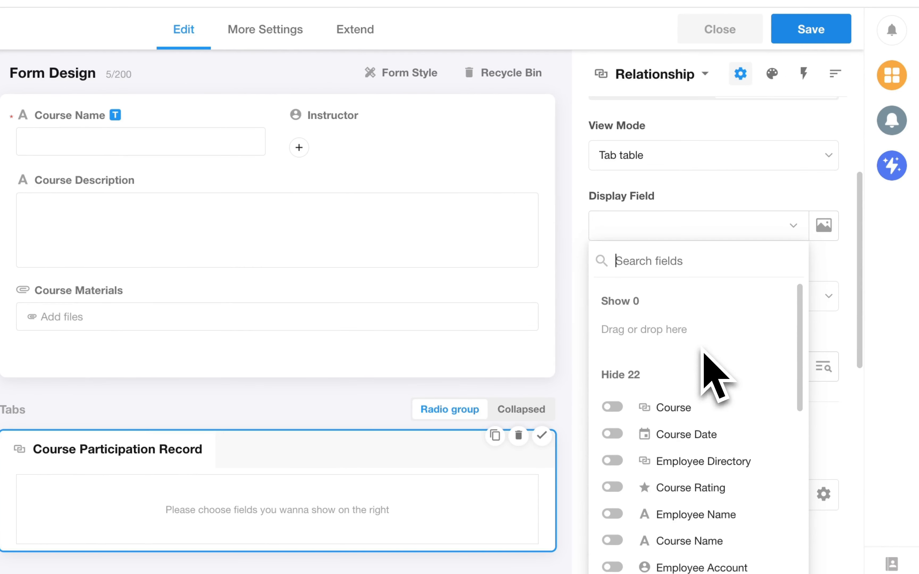
pyautogui.click(612, 462)
pyautogui.click(612, 478)
pyautogui.scroll(-2, 623, 511)
pyautogui.click(611, 498)
pyautogui.click(612, 445)
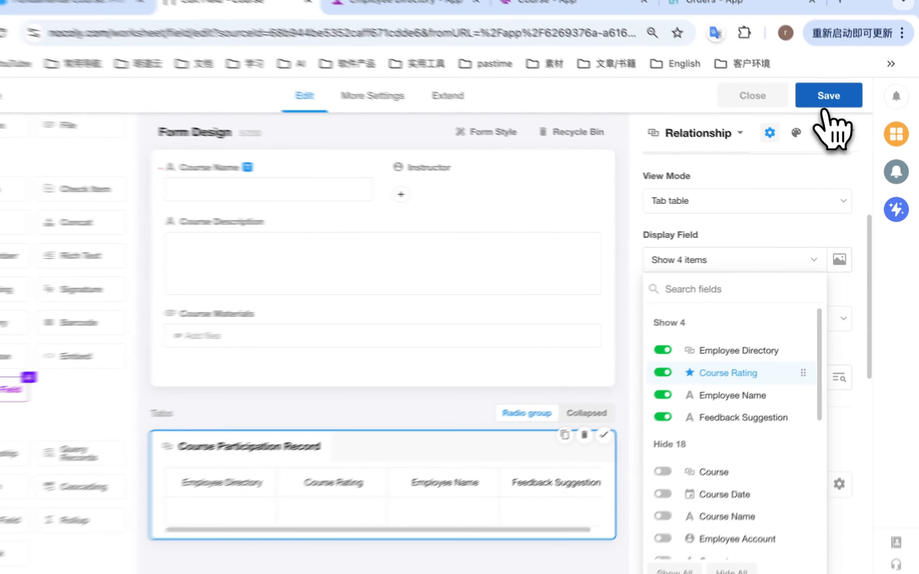
pyautogui.click(826, 99)
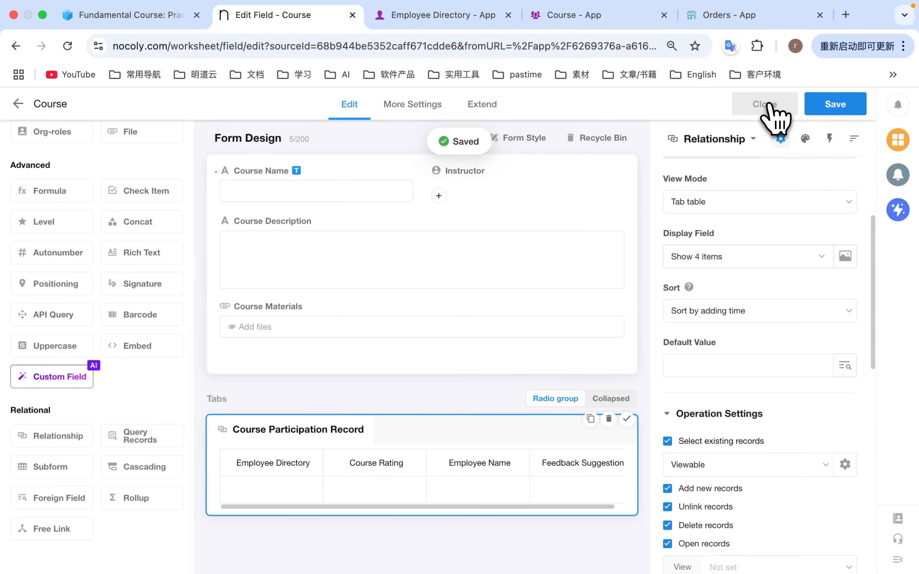
pyautogui.click(769, 105)
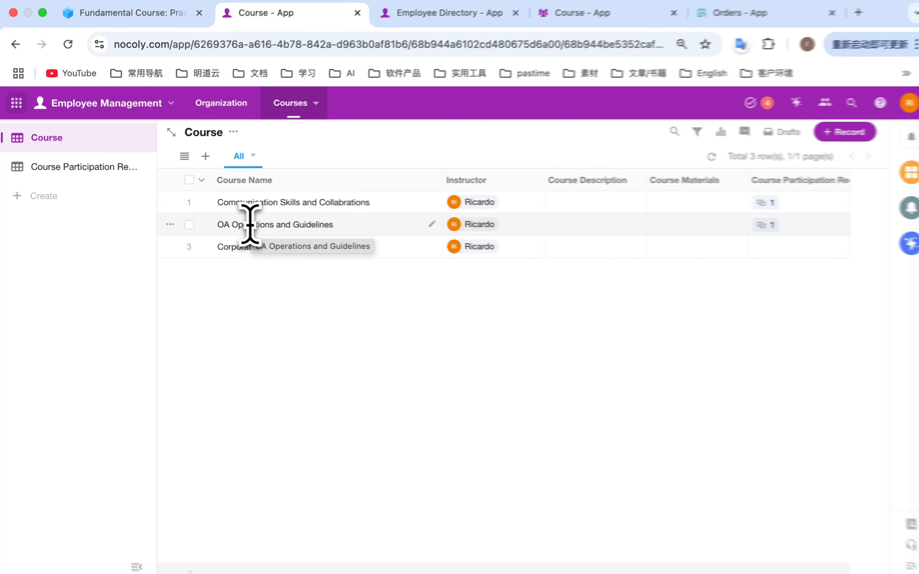
# Open the OA Operations and Guidelines course and start a related participation record for the second listed employee with course date 2025-09-18.
pyautogui.click(246, 224)
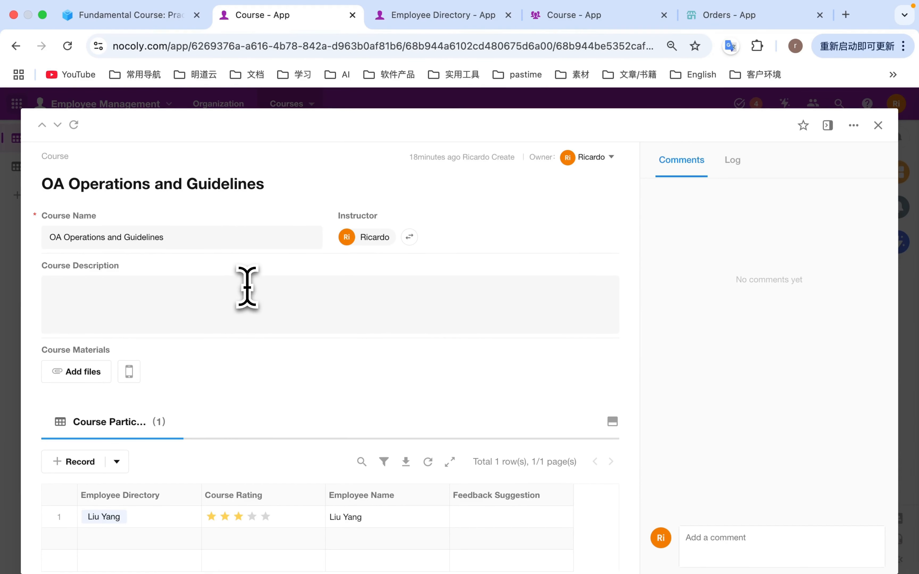
pyautogui.scroll(-1, 238, 349)
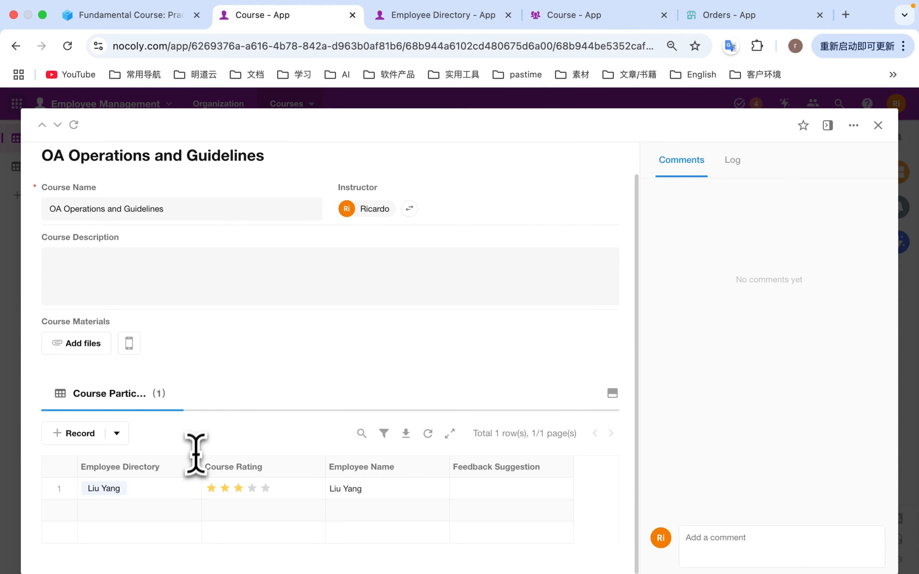
pyautogui.click(78, 434)
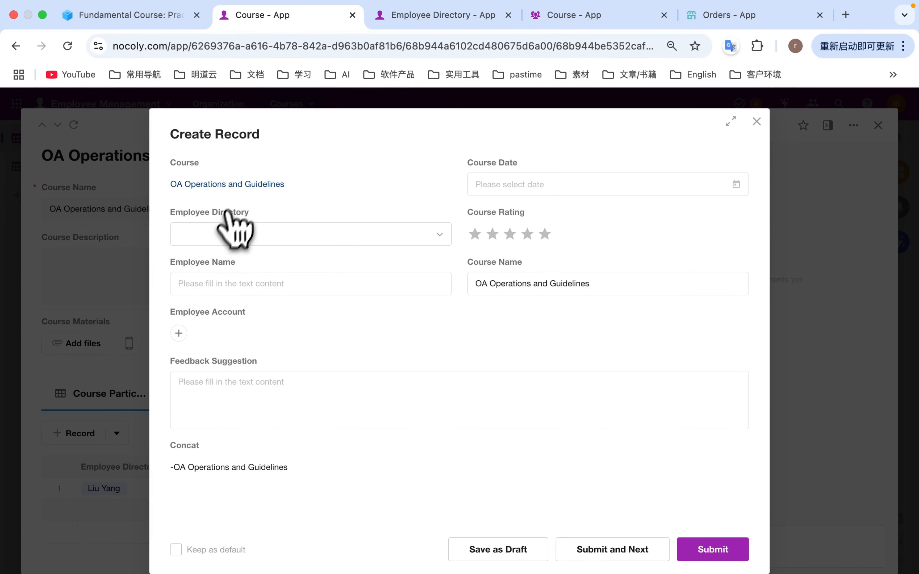
pyautogui.click(233, 233)
pyautogui.click(258, 280)
pyautogui.click(546, 184)
pyautogui.click(579, 298)
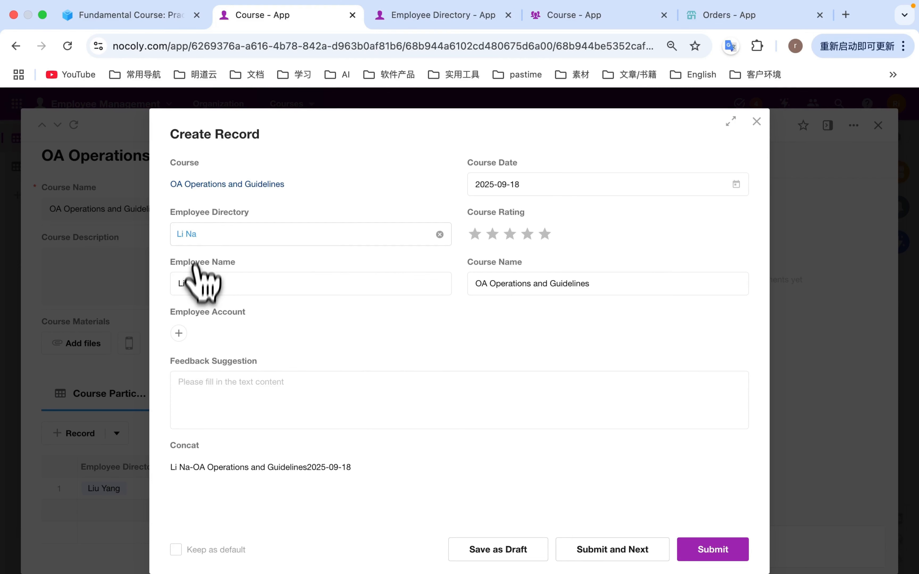
# Open the linked employee's directory record, assign an Employee Account to it, save the change and close the record.
pyautogui.click(189, 234)
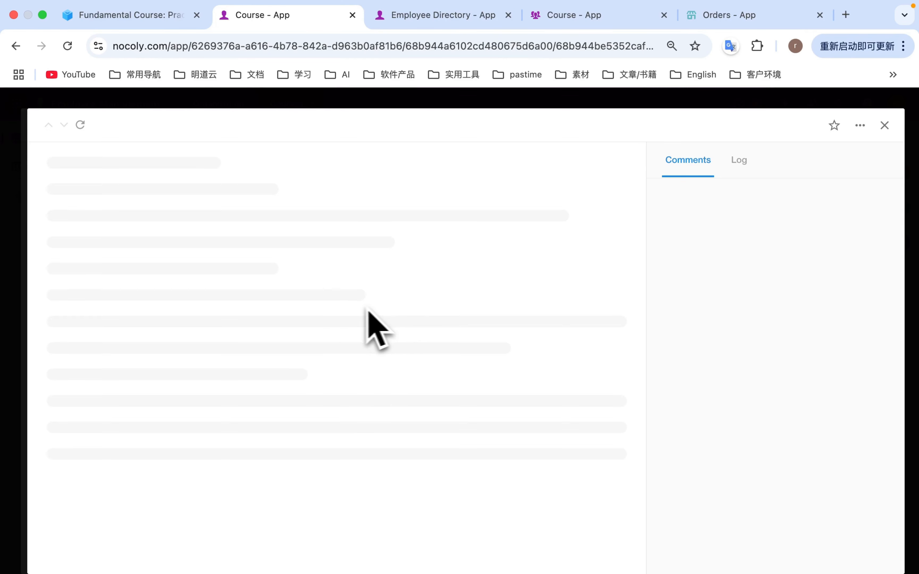
pyautogui.scroll(-2, 385, 342)
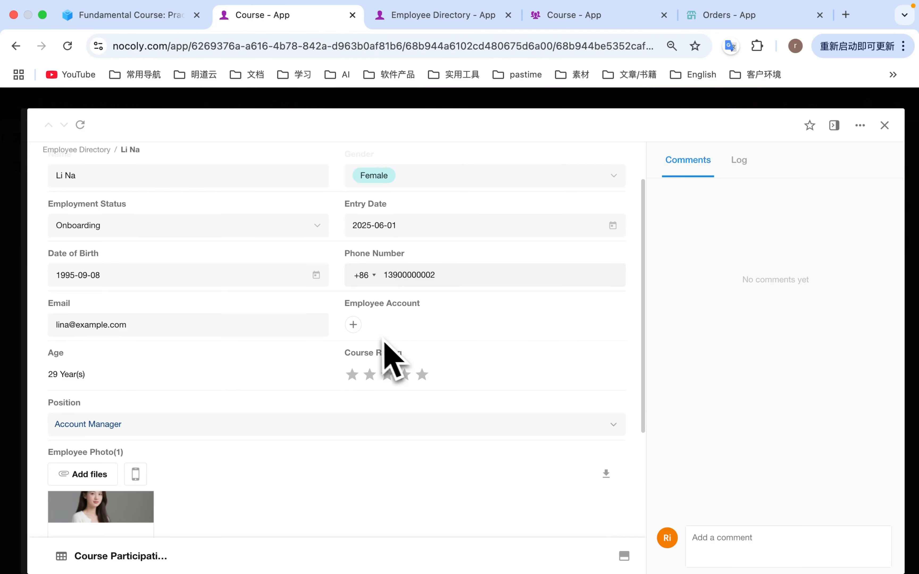
pyautogui.click(353, 325)
pyautogui.click(435, 133)
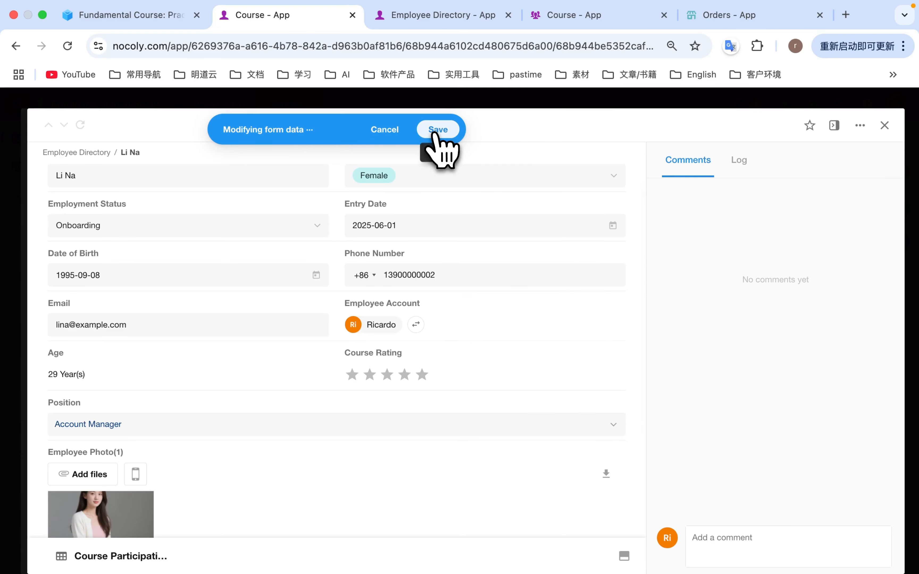
pyautogui.click(885, 125)
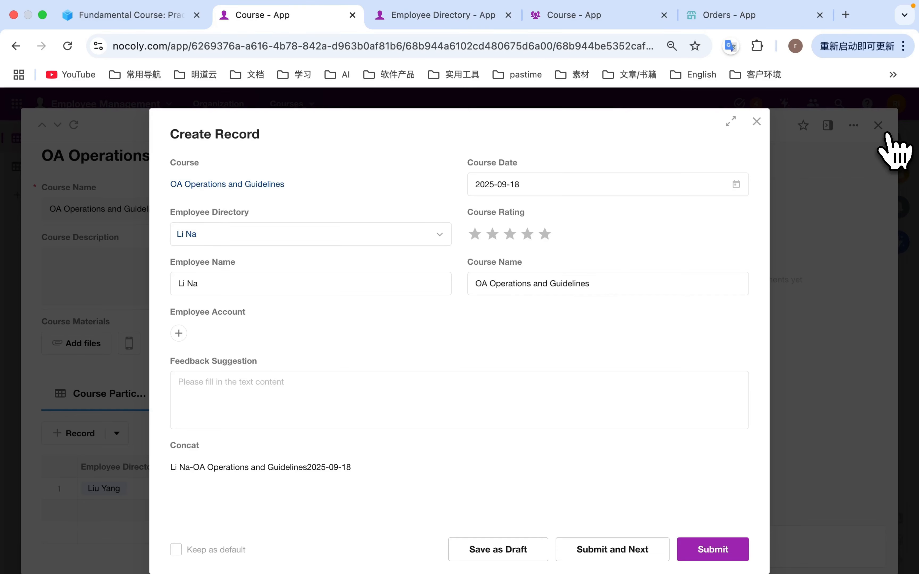
# Clear and reselect the same employee in the new participation record, submit it and review the course's related participation table.
pyautogui.click(439, 234)
pyautogui.click(433, 239)
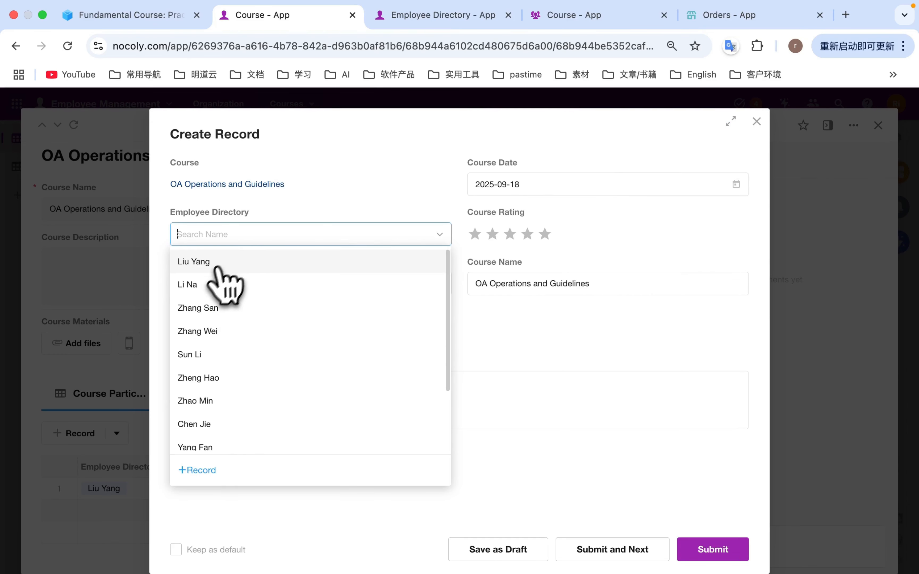
pyautogui.click(213, 285)
pyautogui.click(712, 551)
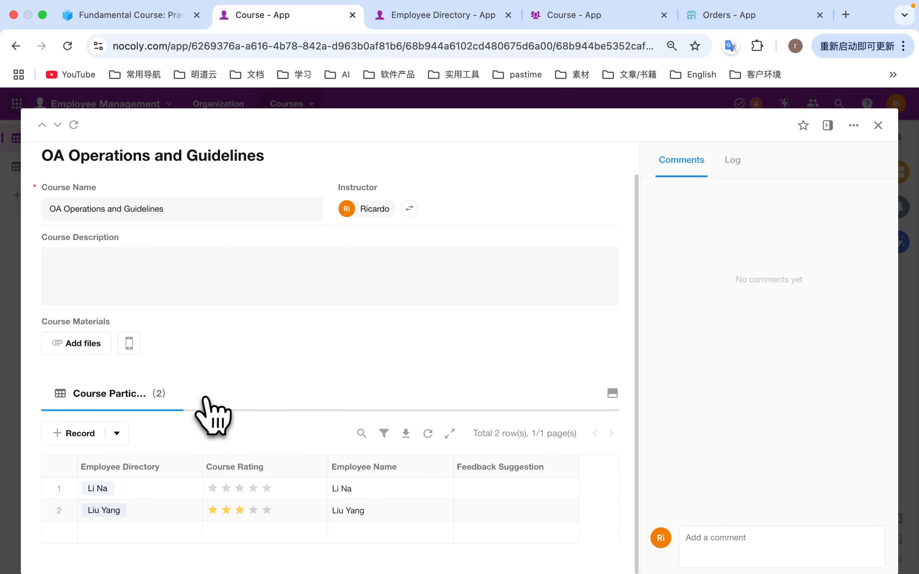
pyautogui.scroll(2, 205, 416)
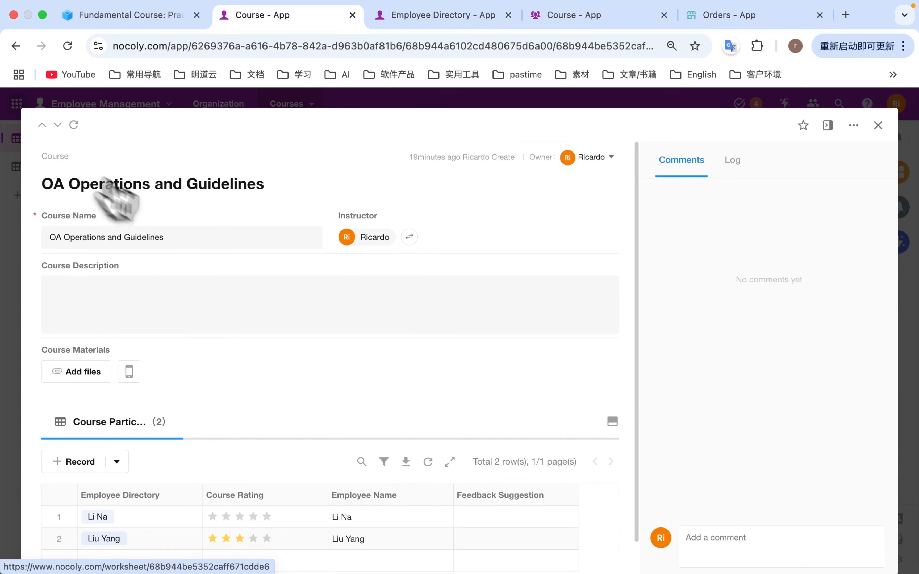
pyautogui.scroll(-2, 227, 271)
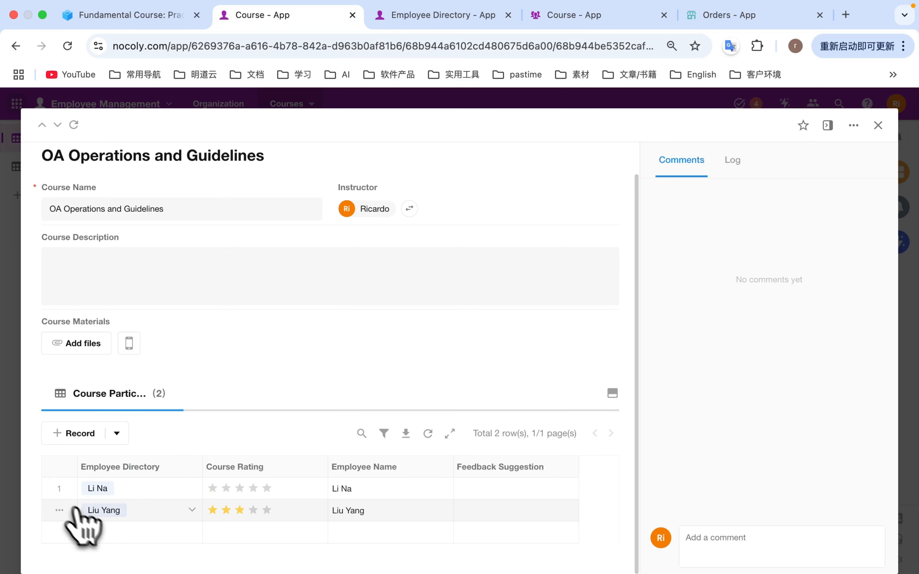
pyautogui.scroll(2, 342, 417)
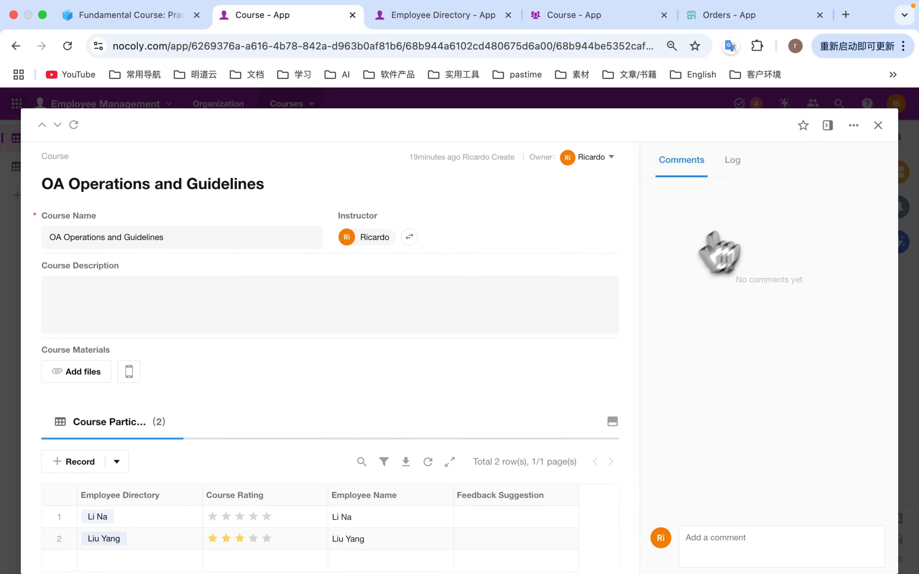